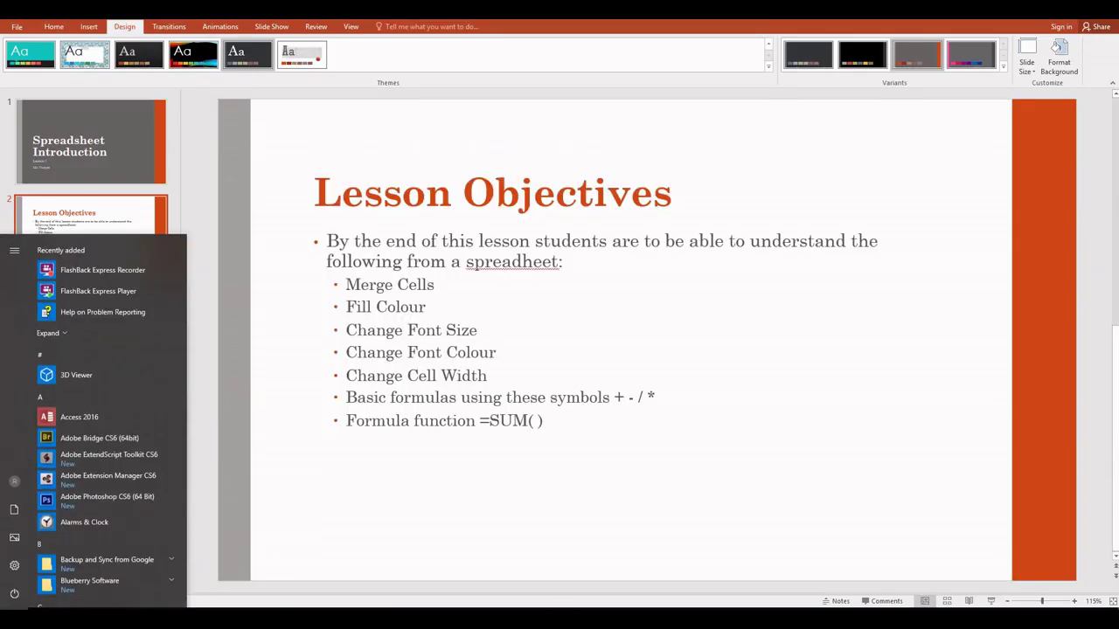
# Switch to Excel 2016 in a maximised window and create a blank workbook
pyautogui.scroll(-2, 58, 517)
pyautogui.scroll(-3, 70, 518)
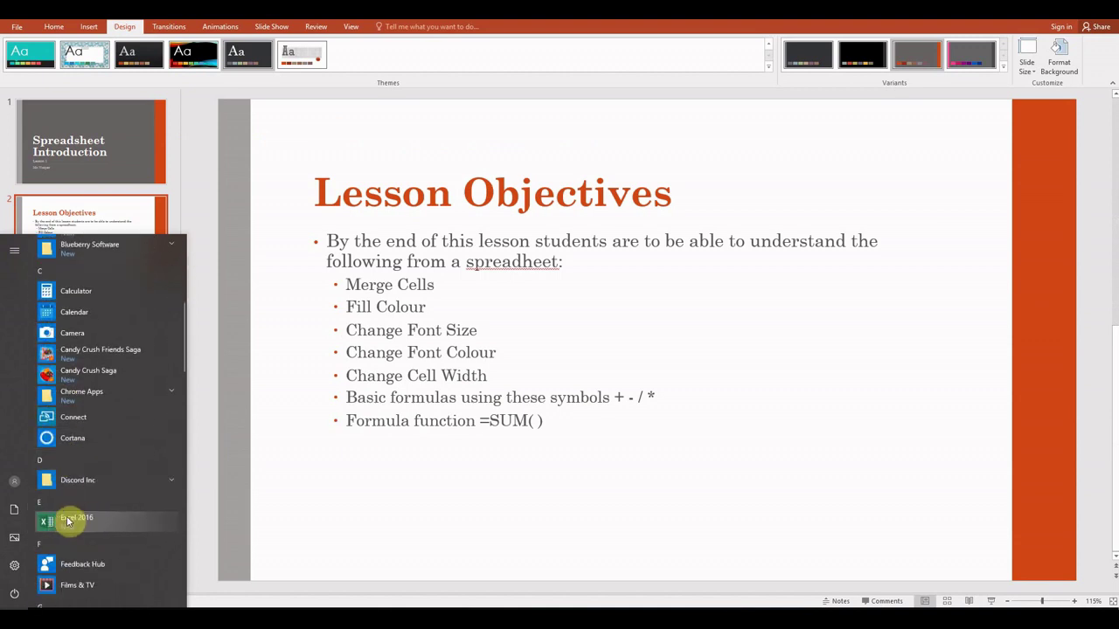
pyautogui.click(88, 519)
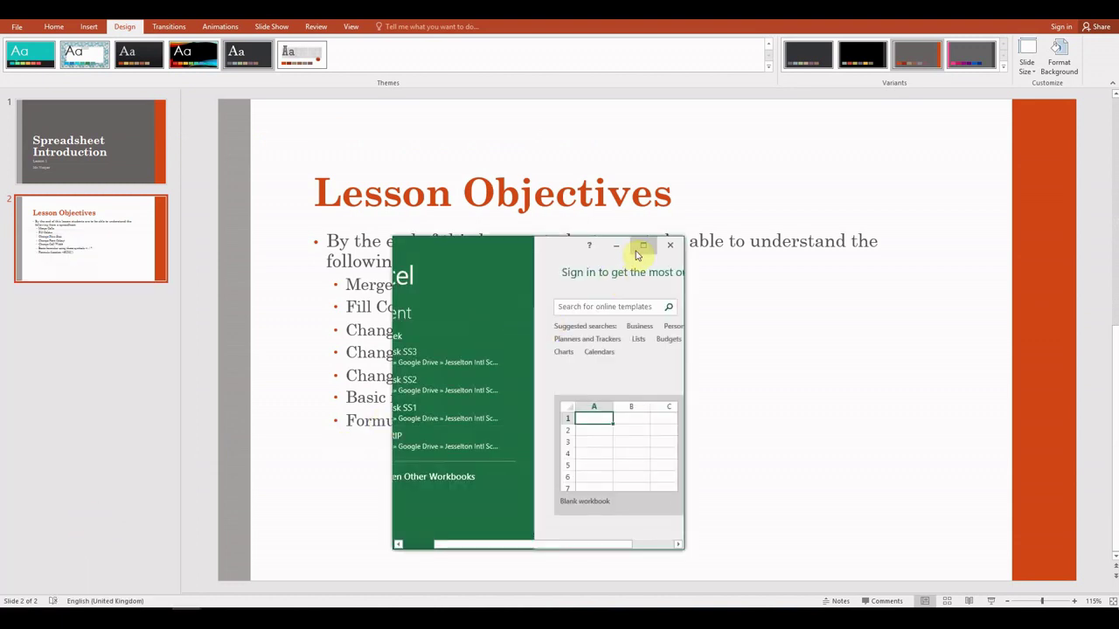
pyautogui.click(643, 245)
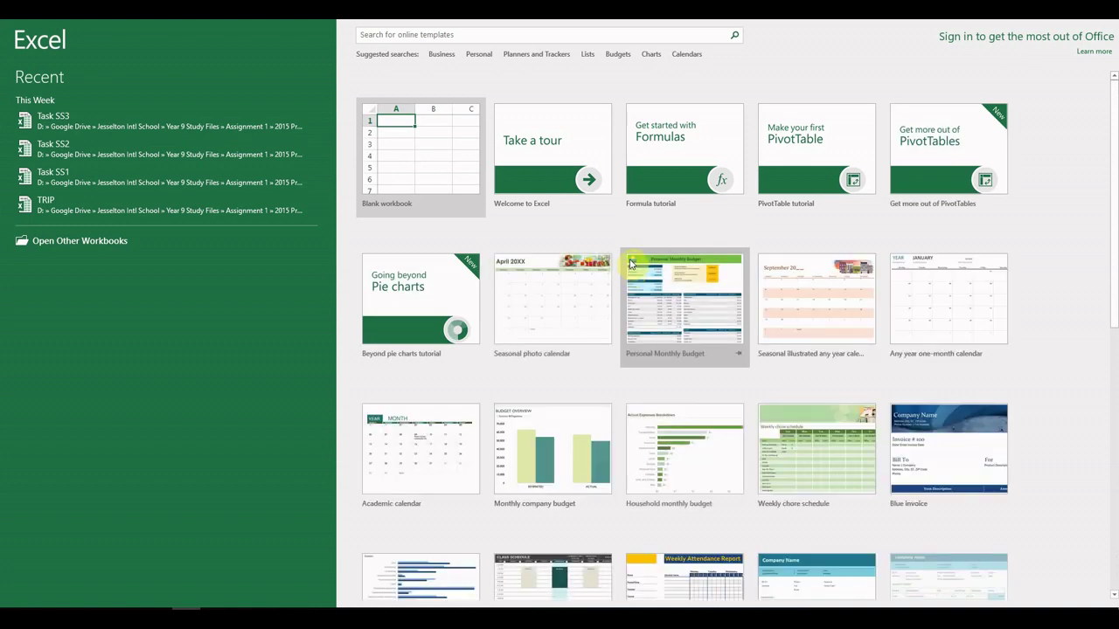
pyautogui.click(431, 172)
pyautogui.click(432, 171)
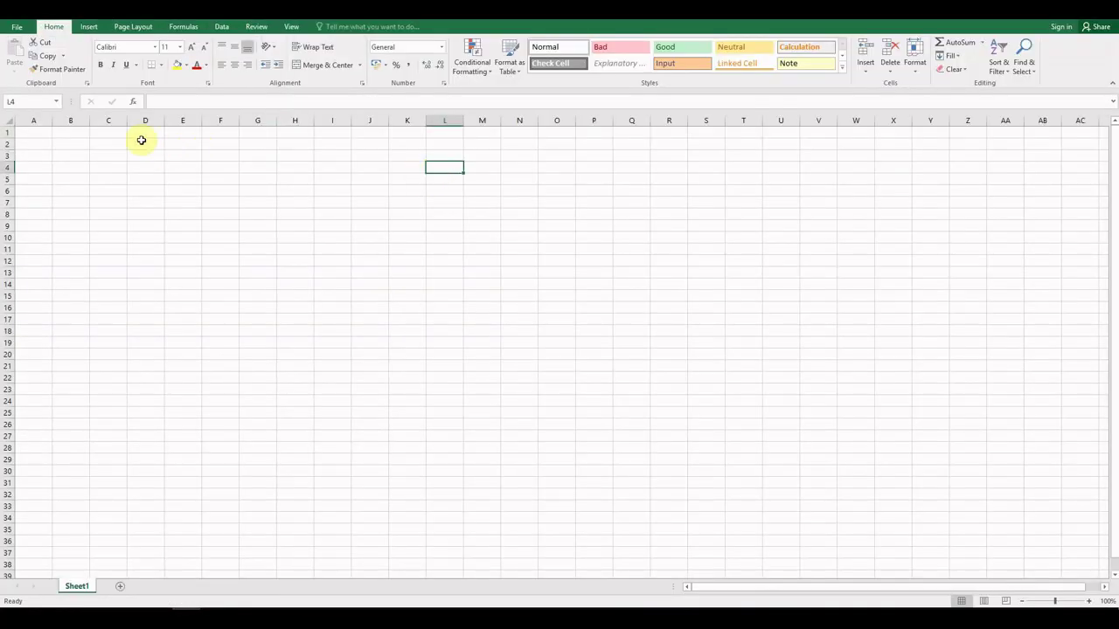
pyautogui.click(38, 134)
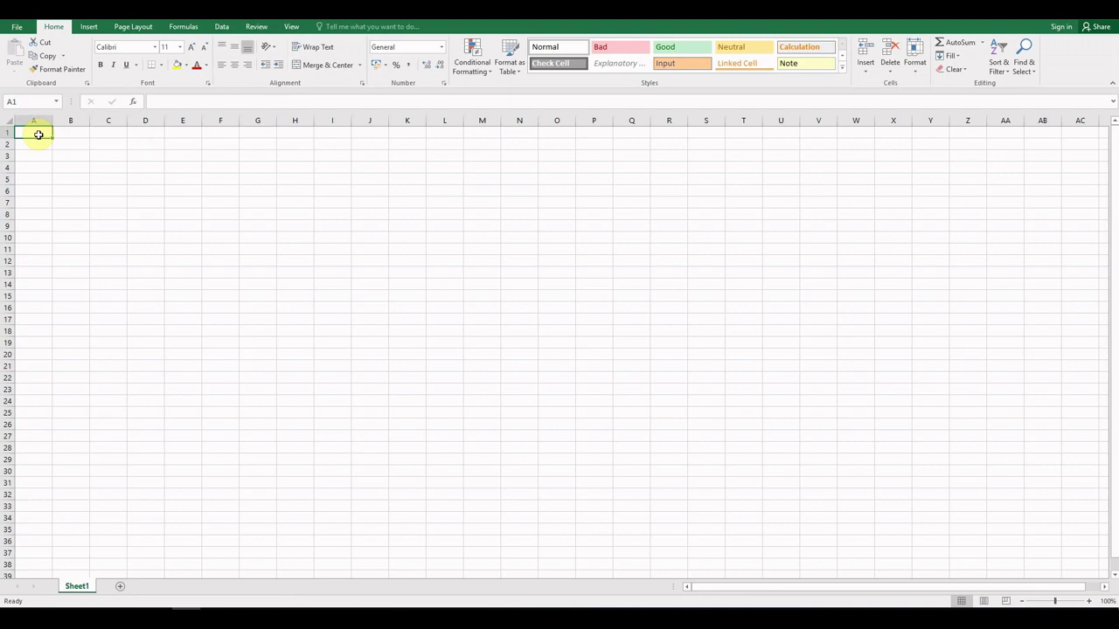
# Save the workbook to the Desktop under the name "Lesson 1 Spreadsheets" followed by the teacher's name
pyautogui.click(16, 26)
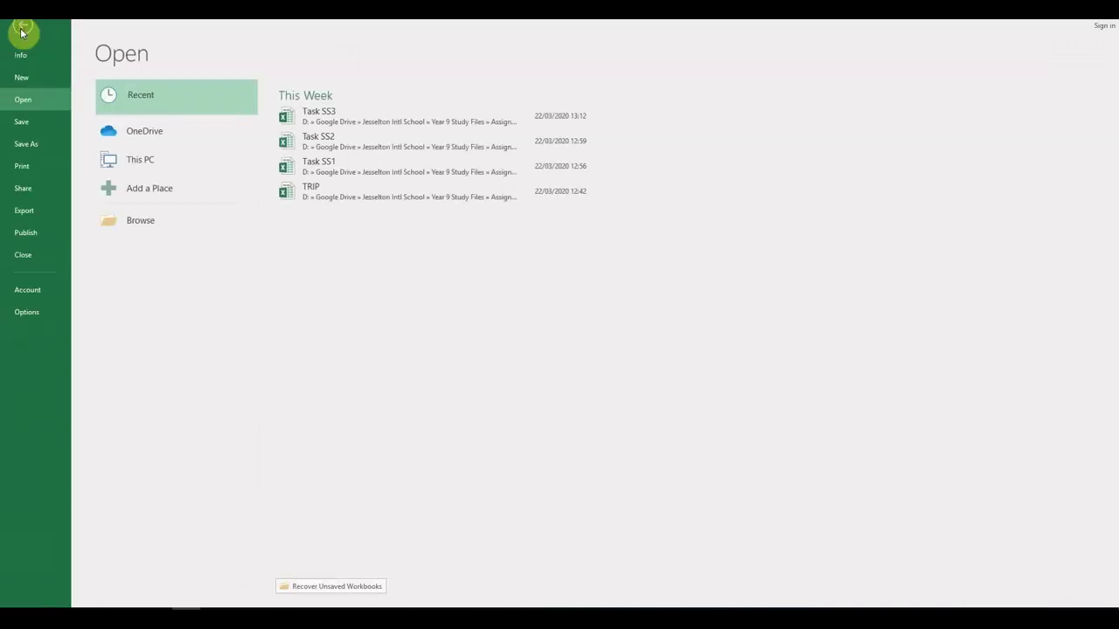
pyautogui.click(27, 144)
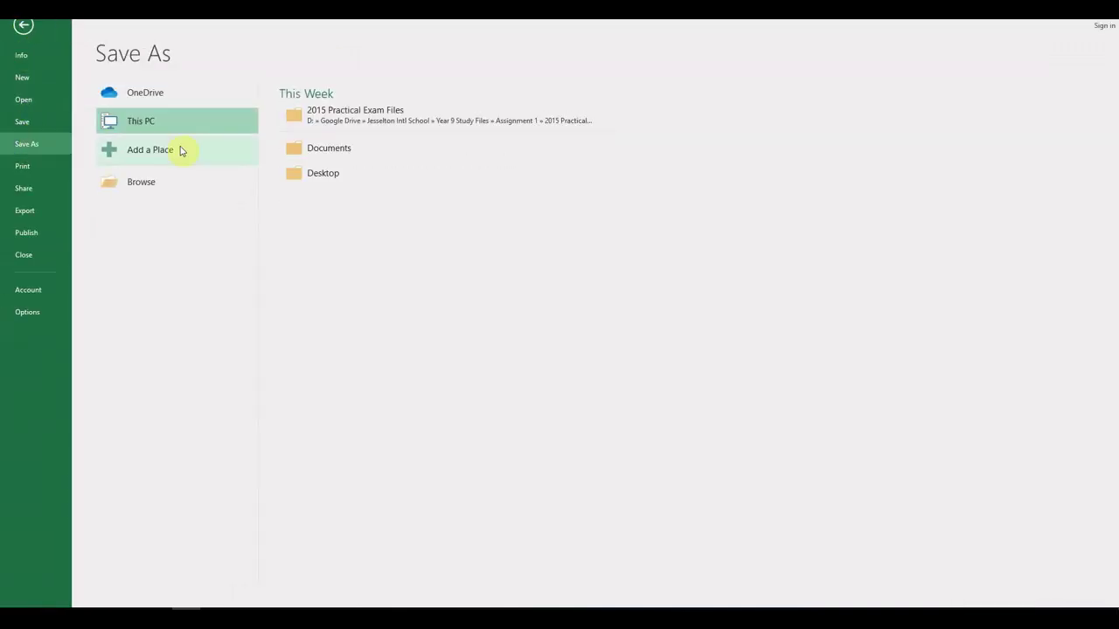
pyautogui.click(338, 177)
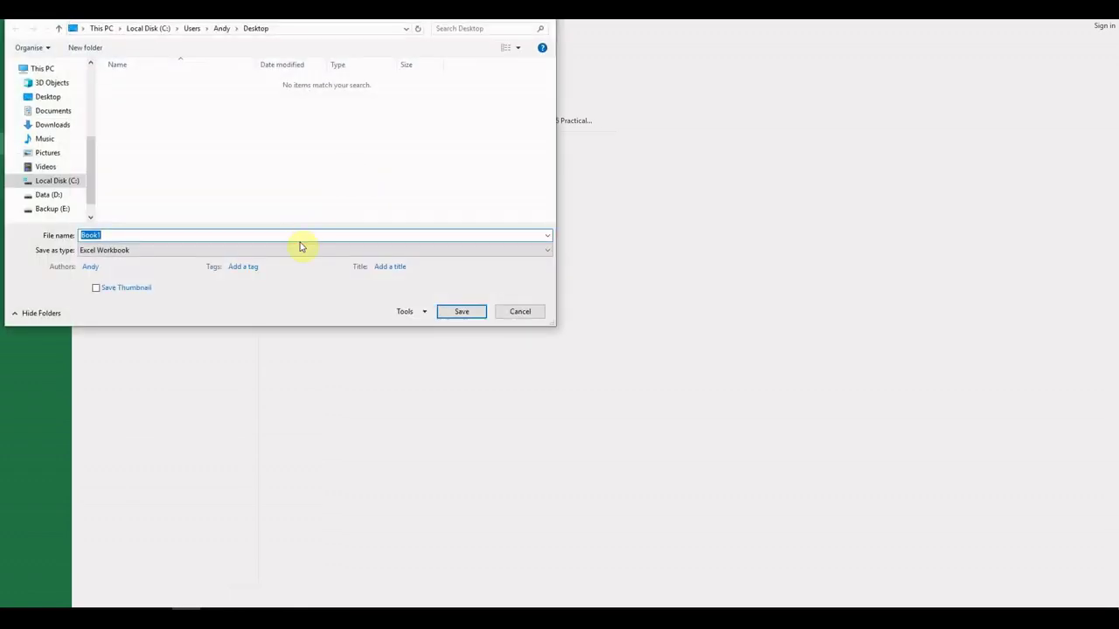
pyautogui.write('Lesson 1 Spreadsheets')
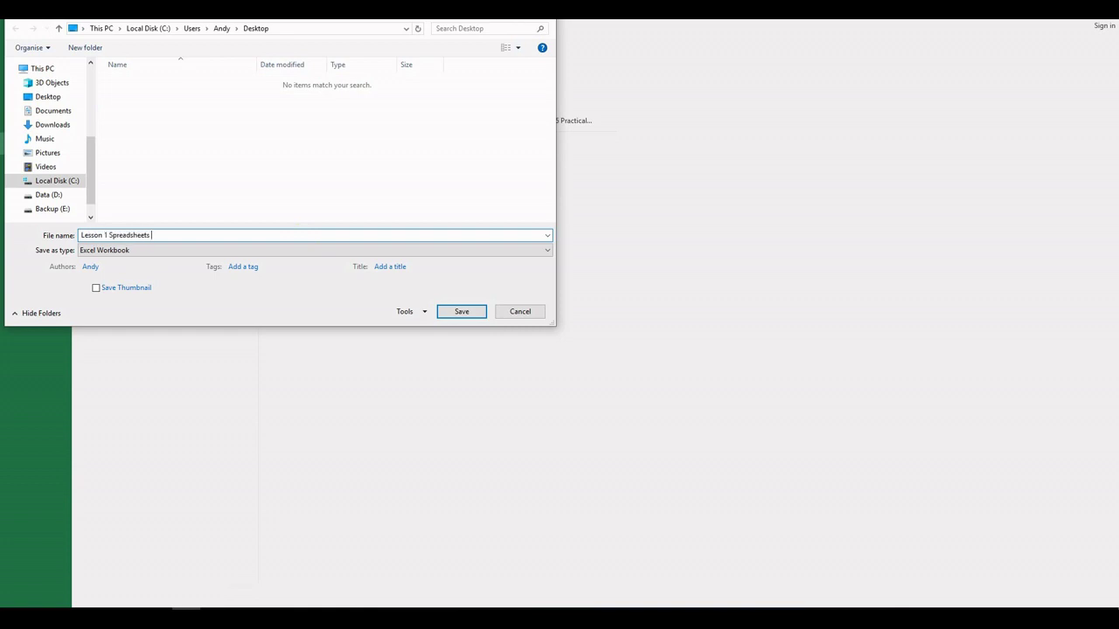
pyautogui.write('osper')
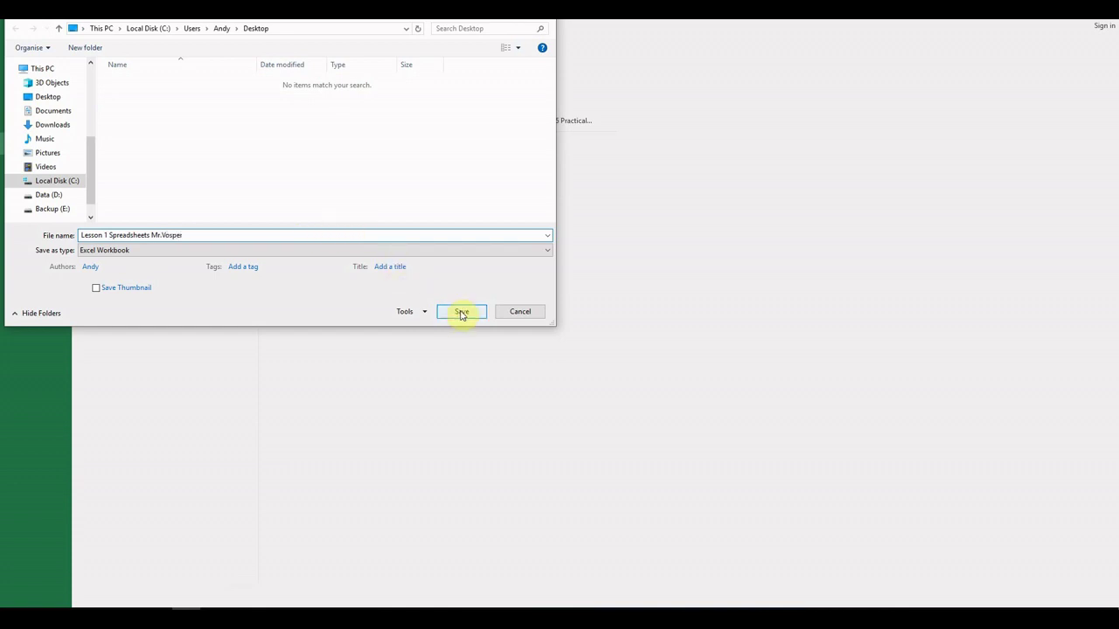
pyautogui.click(462, 312)
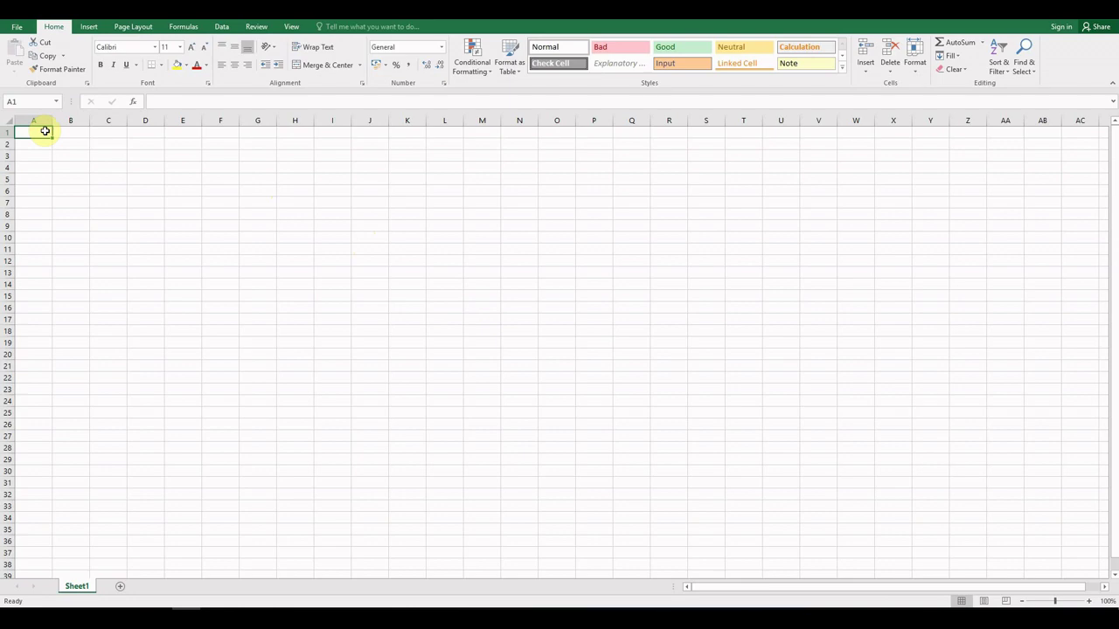
# Zoom the worksheet in to 170% so that the cells are easy to read
pyautogui.click(1092, 602)
pyautogui.click(1093, 603)
pyautogui.click(1093, 602)
pyautogui.click(1093, 602)
pyautogui.click(1092, 603)
pyautogui.click(1093, 603)
pyautogui.click(1092, 602)
pyautogui.click(1022, 602)
pyautogui.click(1022, 602)
pyautogui.click(1023, 602)
pyautogui.click(1022, 603)
pyautogui.click(1023, 602)
pyautogui.click(1093, 602)
pyautogui.click(1092, 602)
pyautogui.click(1092, 602)
pyautogui.click(1093, 602)
pyautogui.click(1092, 603)
pyautogui.click(1092, 602)
pyautogui.click(1092, 602)
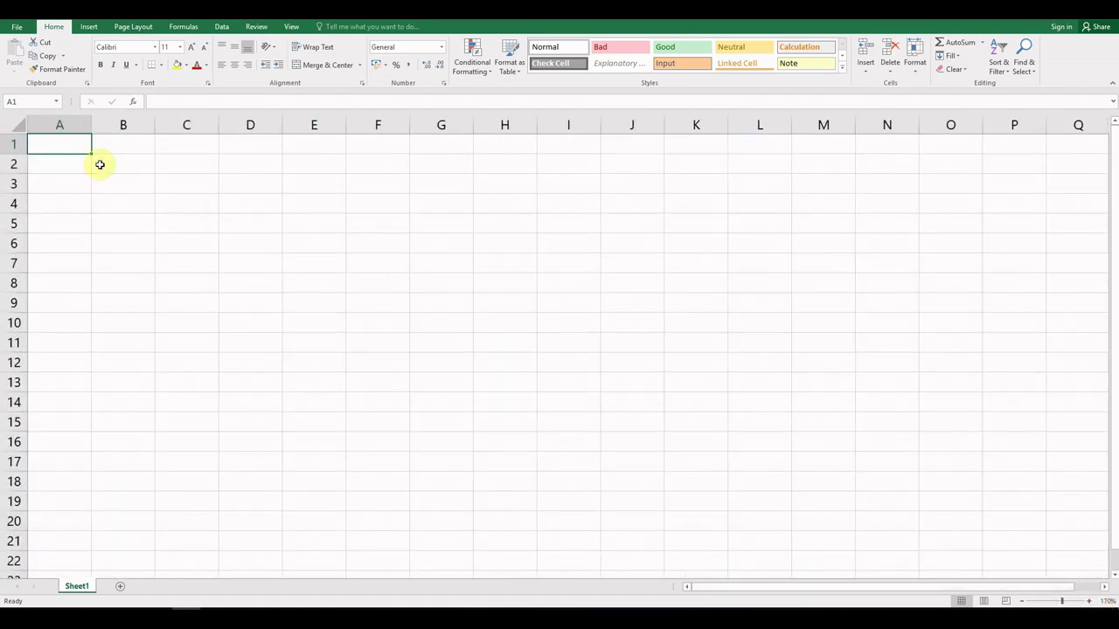
pyautogui.doubleClick(65, 145)
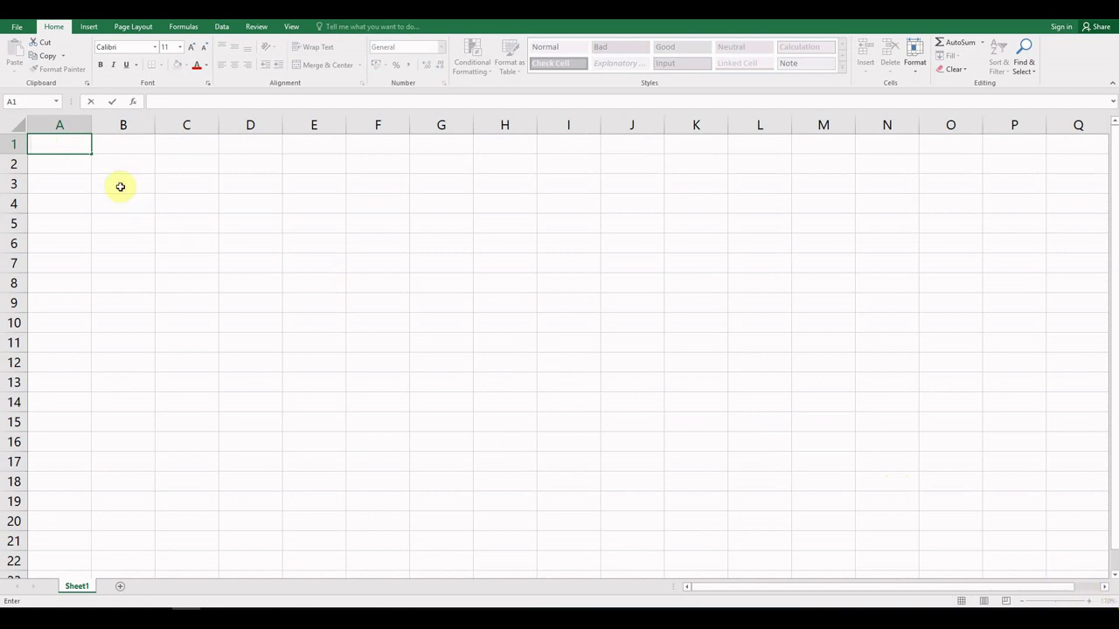
pyautogui.press('Return')
pyautogui.rightClick(1096, 563)
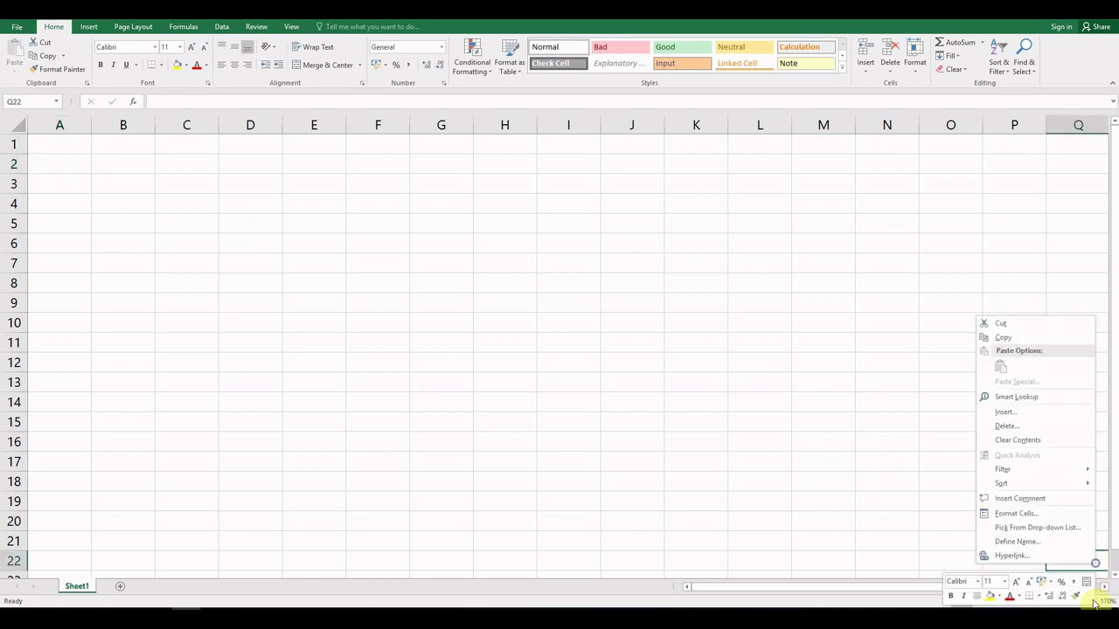
pyautogui.press('Escape')
# Set the worksheet zoom to 160%
pyautogui.click(1087, 602)
pyautogui.click(1087, 601)
pyautogui.click(1088, 602)
pyautogui.click(1022, 602)
pyautogui.click(1021, 601)
pyautogui.click(1022, 602)
pyautogui.click(1022, 602)
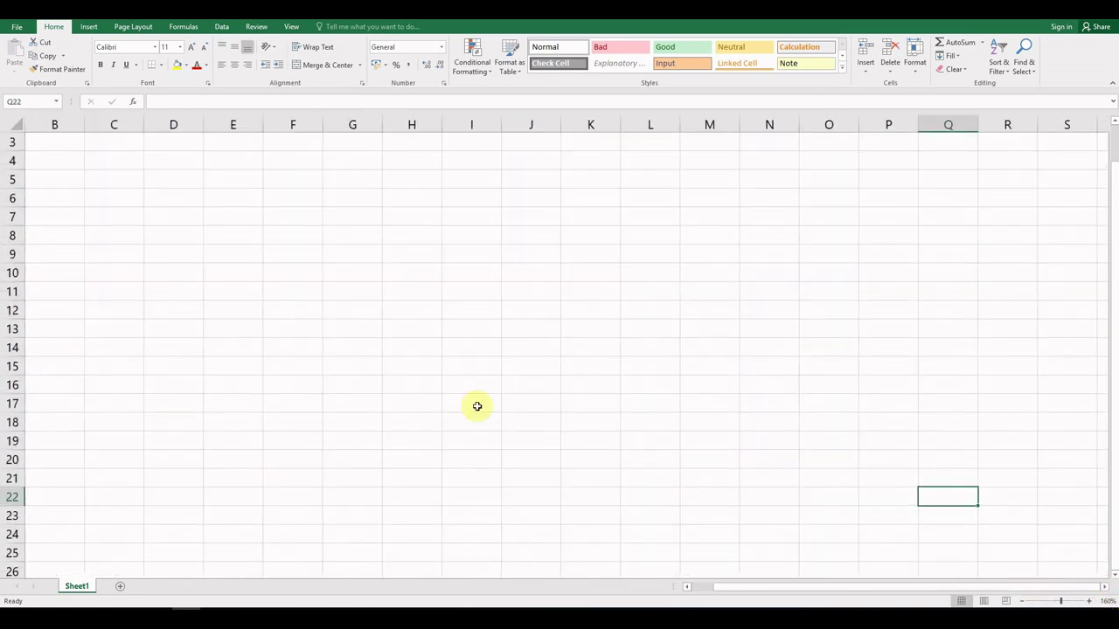
# Enter the number 82 in cell D3 and 23 in cell G5
pyautogui.scroll(1, 477, 406)
pyautogui.click(136, 164)
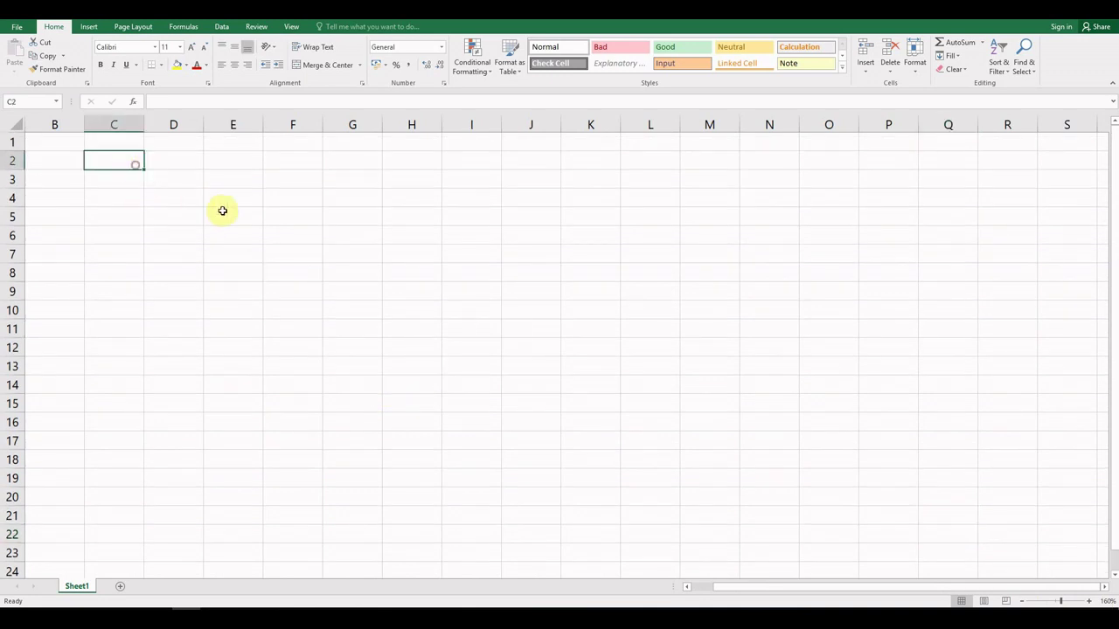
pyautogui.click(175, 193)
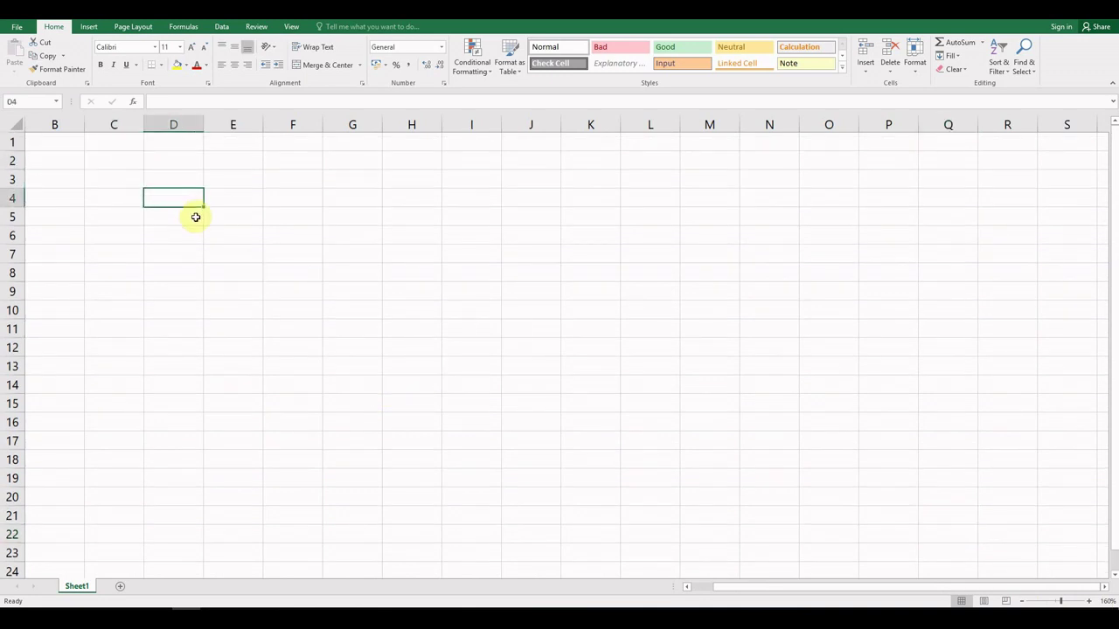
pyautogui.press('Up')
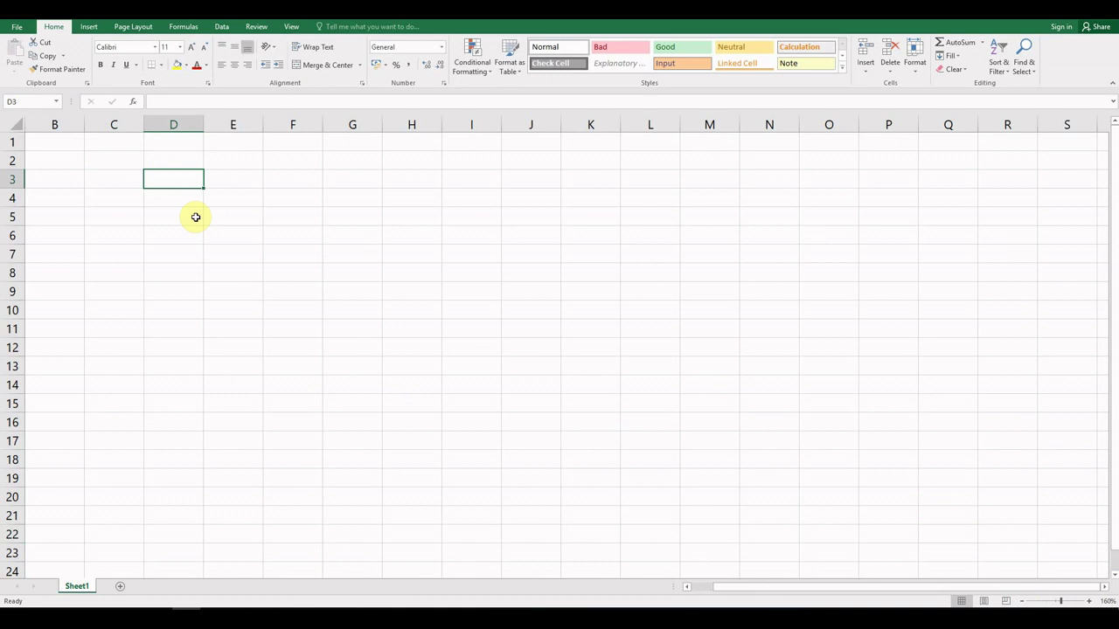
pyautogui.write('82')
pyautogui.press('Right')
pyautogui.press('Right')
pyautogui.press('Right')
pyautogui.press('Down')
pyautogui.press('Down')
pyautogui.write('23')
pyautogui.press('Return')
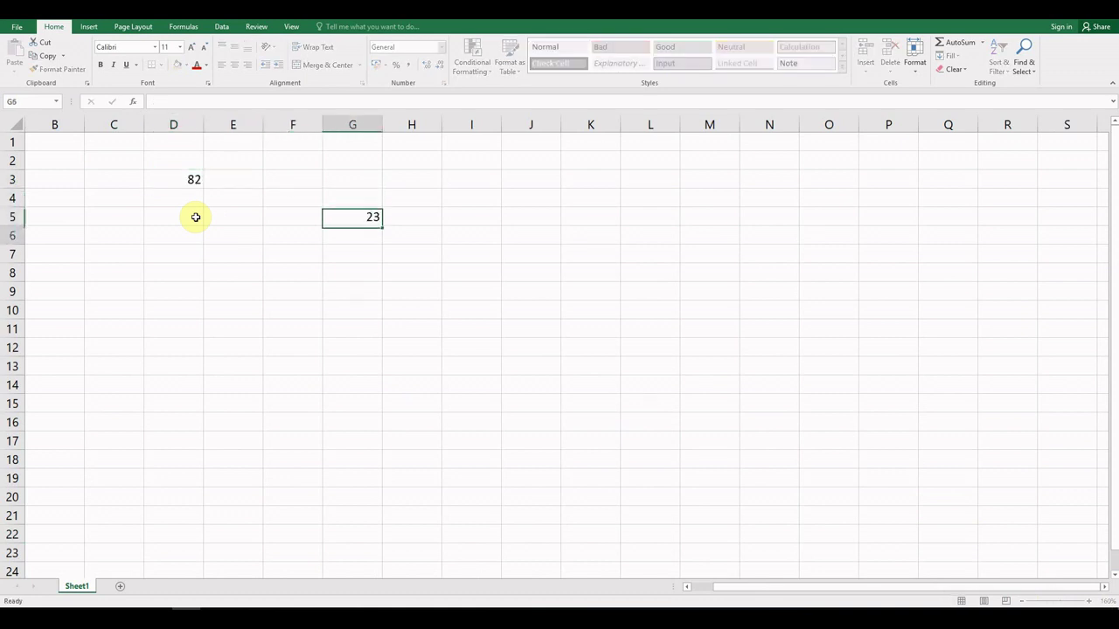
# Add the two numbers in cell C7 with the formula =D3+G5
pyautogui.press('Down')
pyautogui.press('Left')
pyautogui.press('Left')
pyautogui.press('Left')
pyautogui.press('Left')
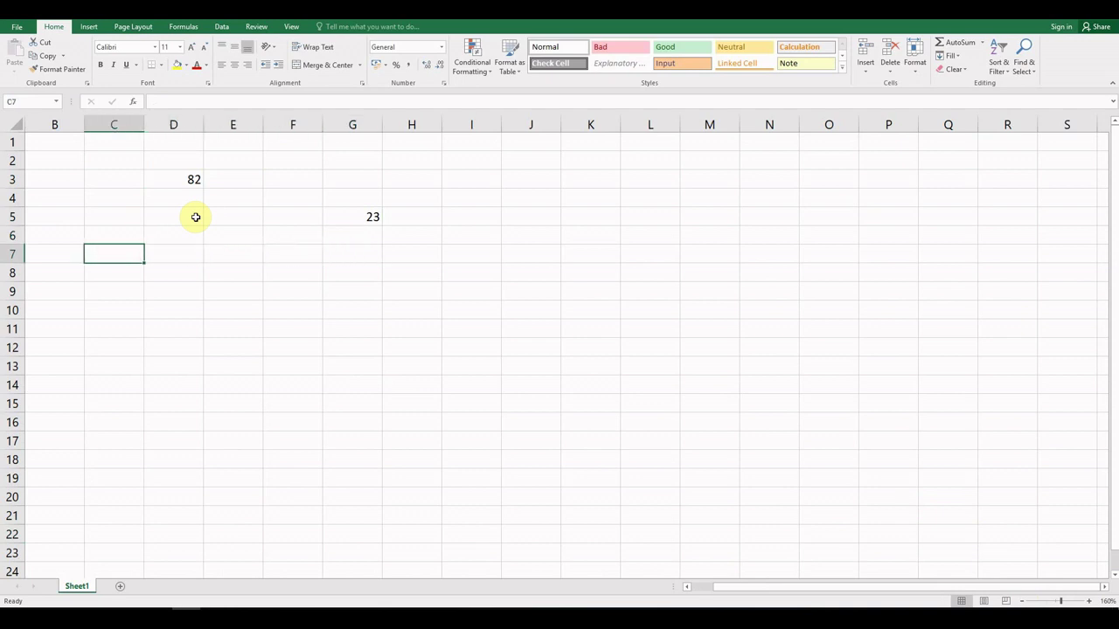
pyautogui.write('=')
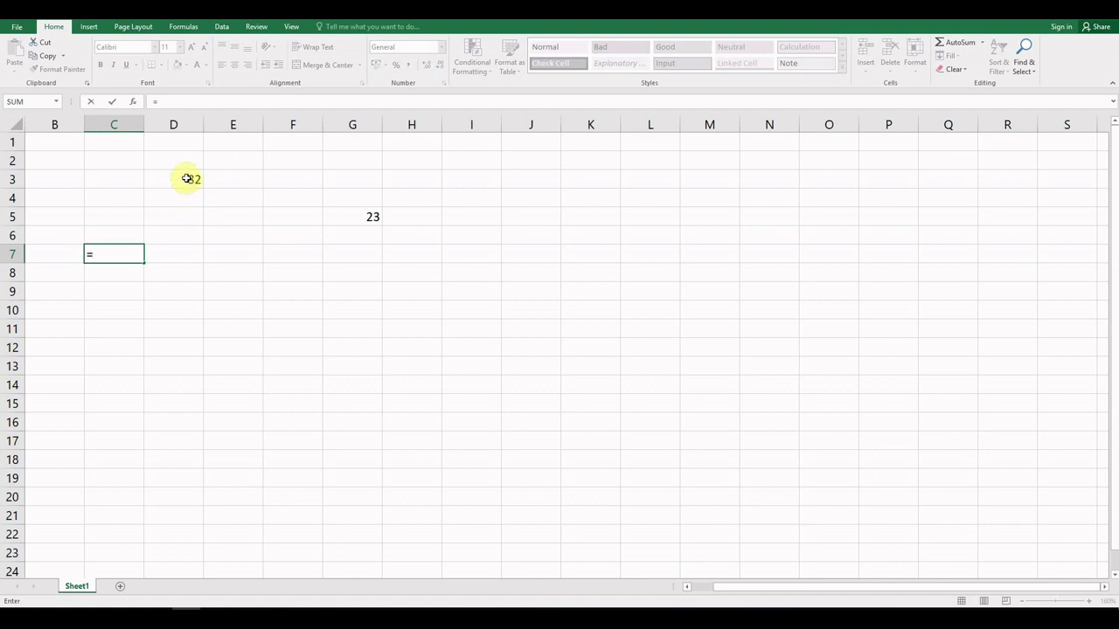
pyautogui.click(187, 178)
pyautogui.write('+')
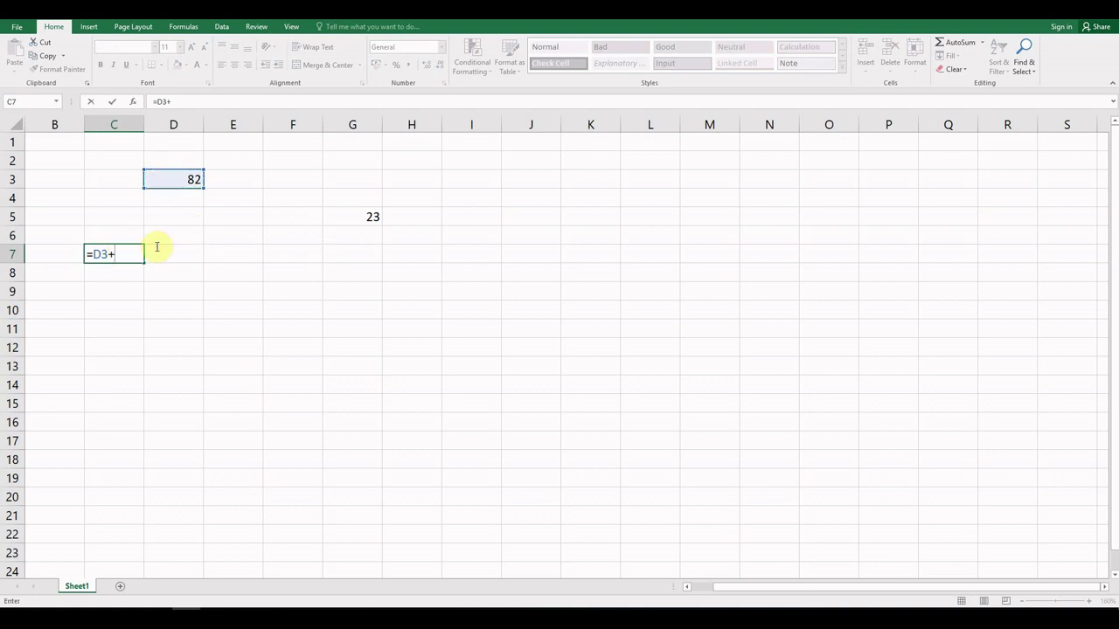
pyautogui.click(355, 215)
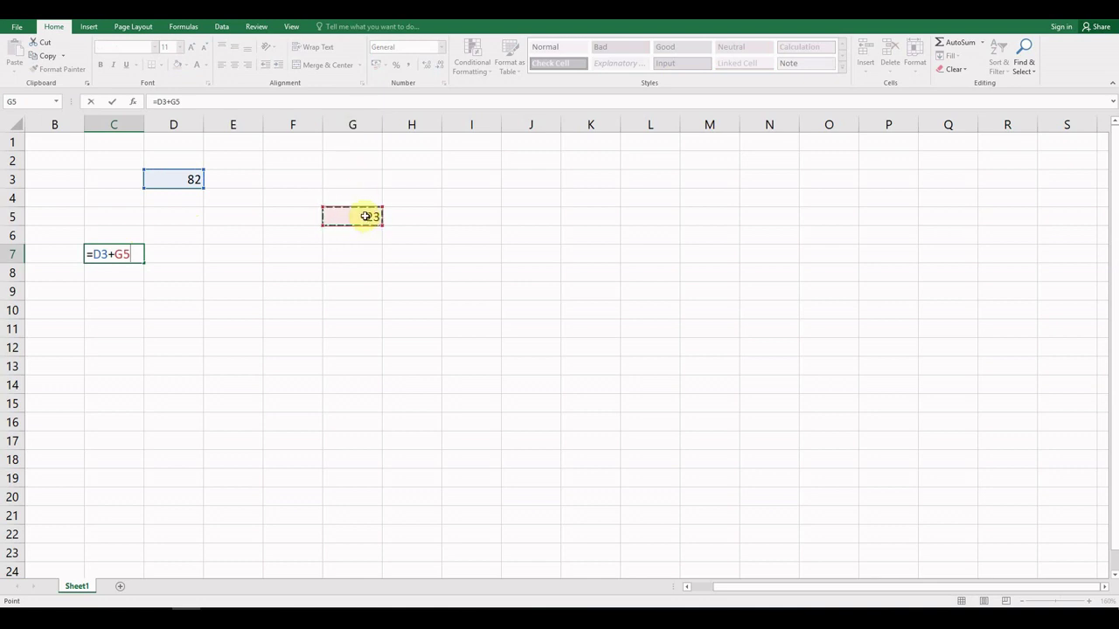
pyautogui.press('Return')
pyautogui.press('Up')
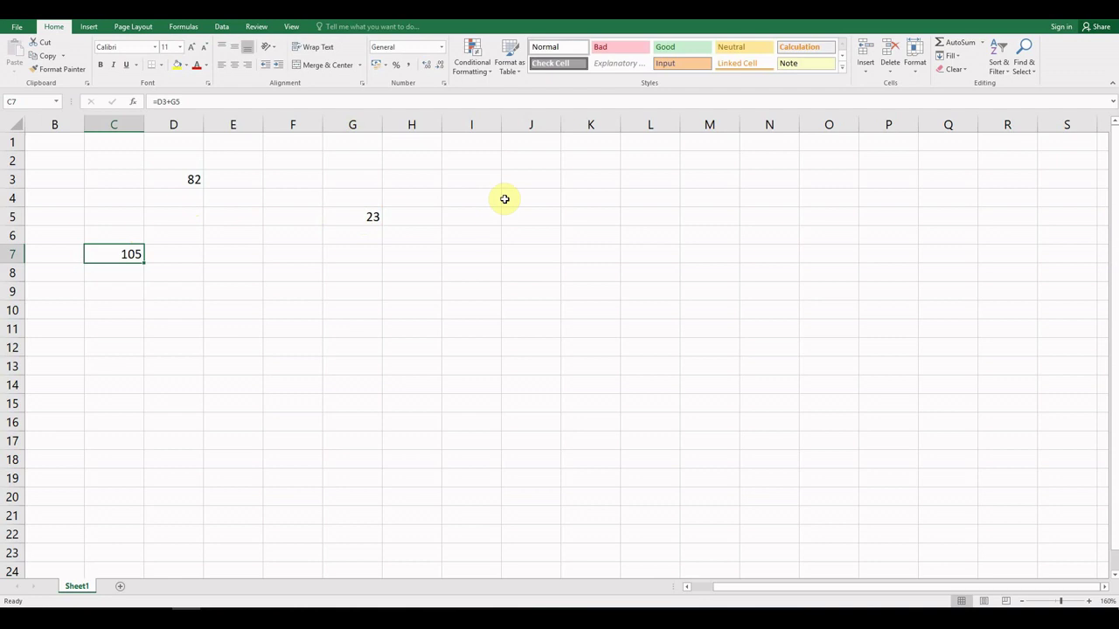
# Change the number in cell D3 to 80 to test the addition formula
pyautogui.press('Right')
pyautogui.press('Up')
pyautogui.press('Up')
pyautogui.press('Up')
pyautogui.press('Up')
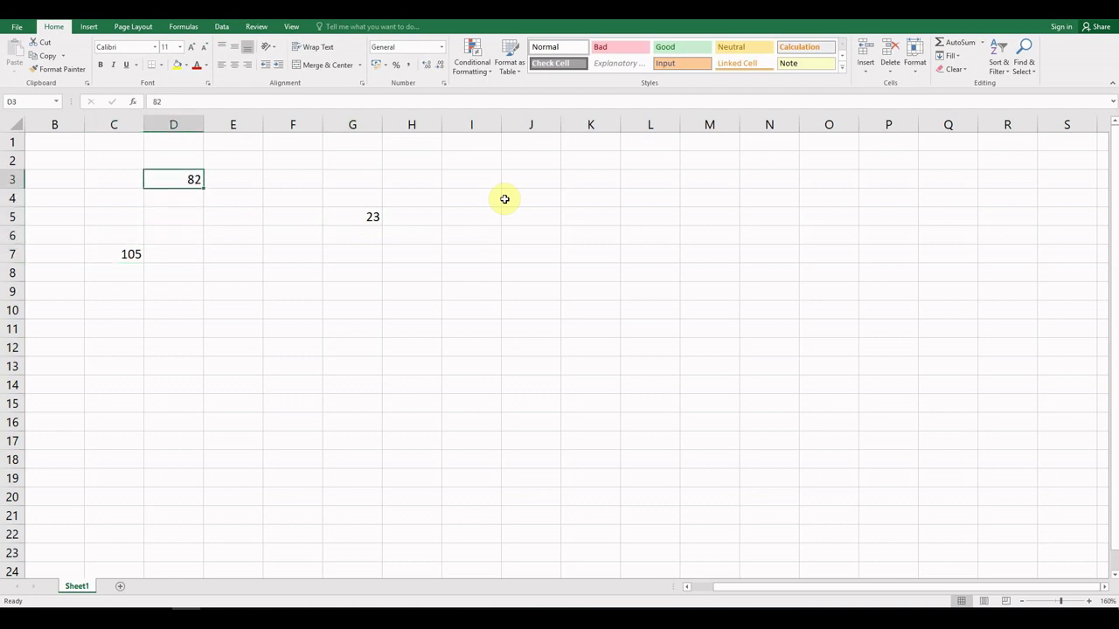
pyautogui.write('80')
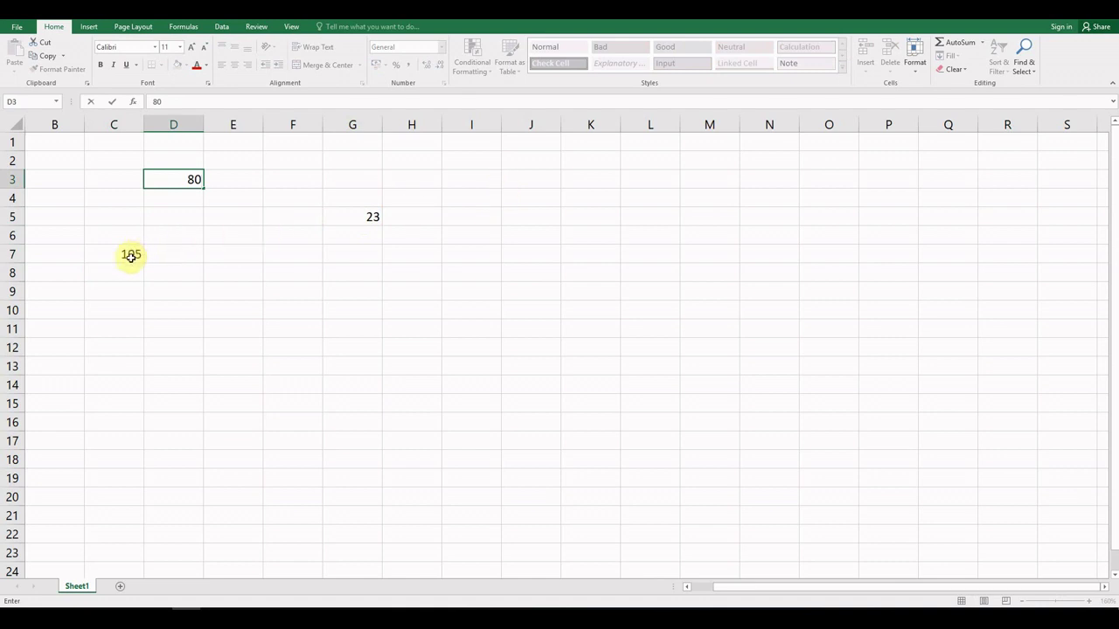
pyautogui.press('Return')
pyautogui.press('Up')
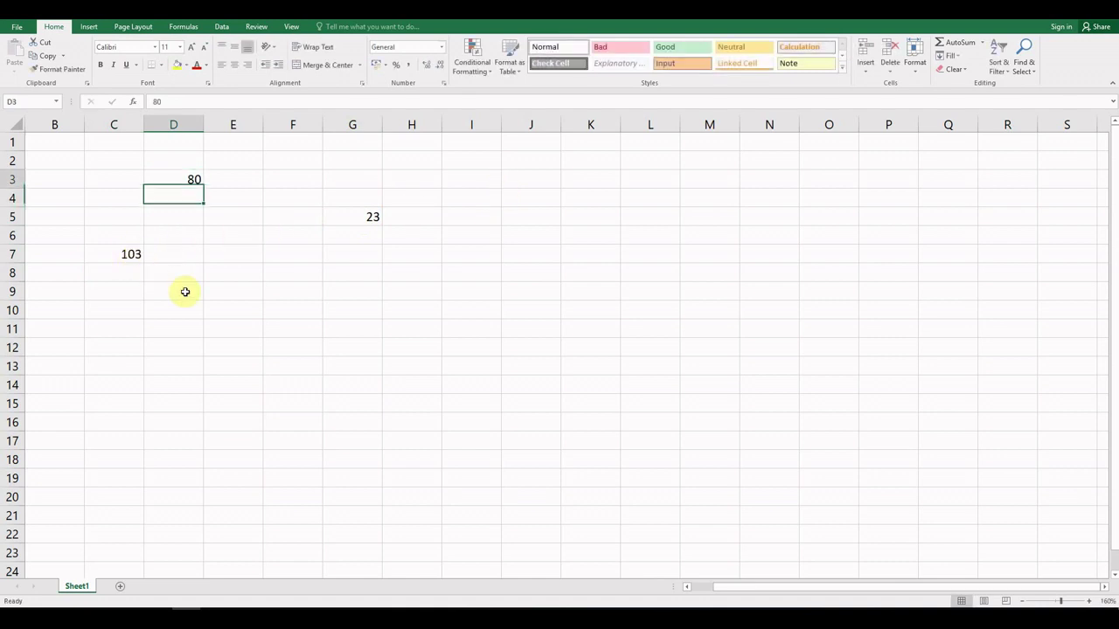
# Change the number in cell D3 to 23 and the one in cell G5 to 45
pyautogui.write('23')
pyautogui.press('Return')
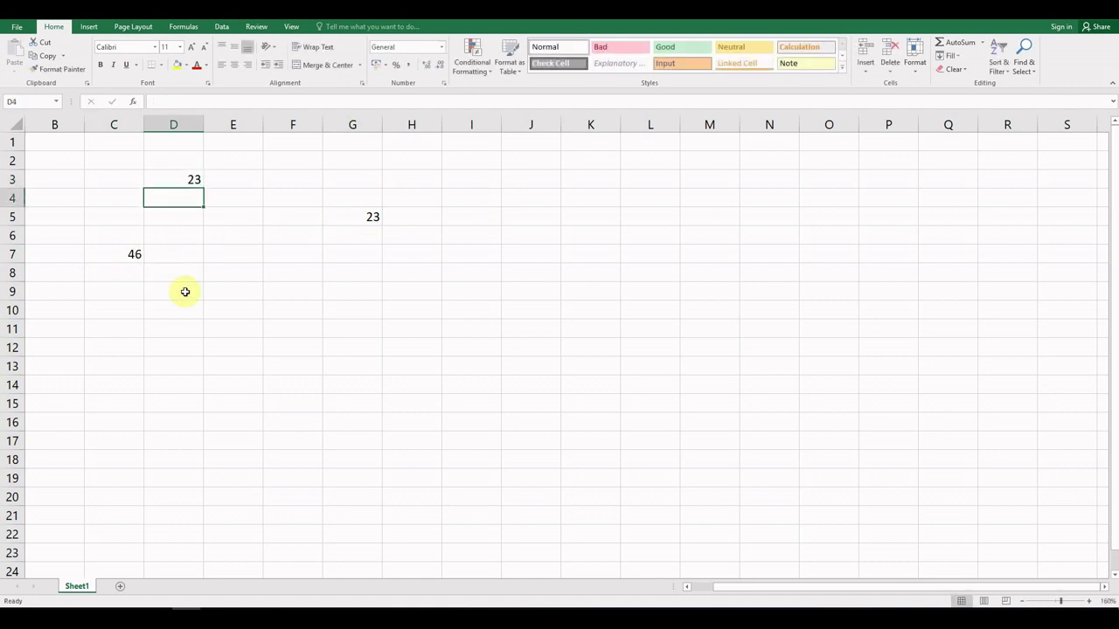
pyautogui.press('Right')
pyautogui.press('Right')
pyautogui.press('Right')
pyautogui.press('Down')
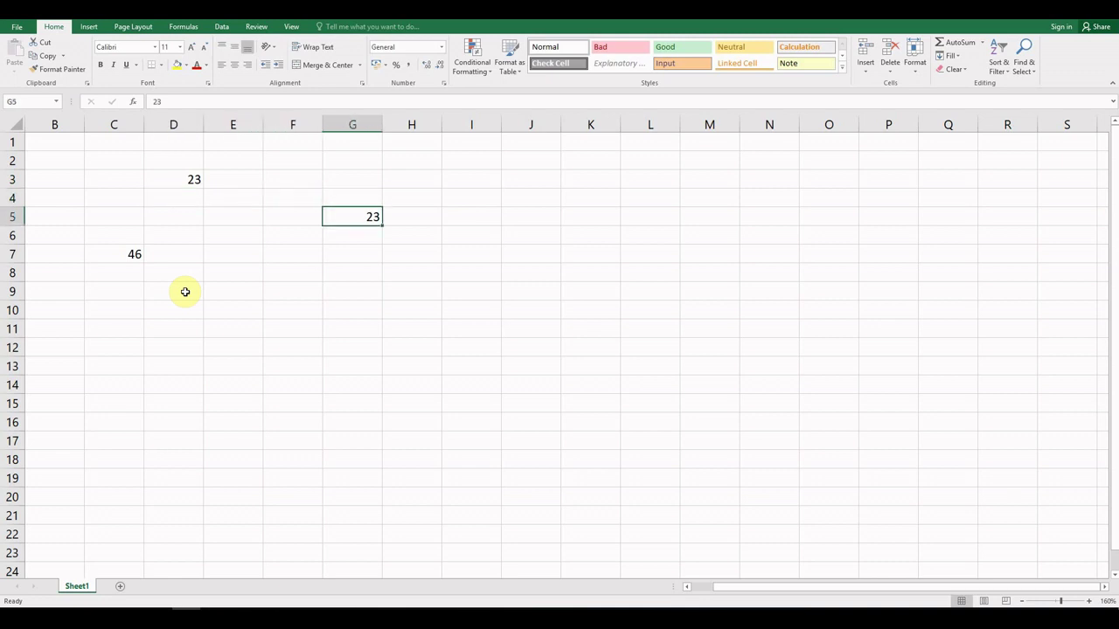
pyautogui.write('45')
pyautogui.press('Return')
# Clear the numbers from cells D3 and G5
pyautogui.press('Up')
pyautogui.press('Left')
pyautogui.press('Left')
pyautogui.press('Left')
pyautogui.press('Up')
pyautogui.press('Up')
pyautogui.press('Delete')
pyautogui.press('Right')
pyautogui.press('Right')
pyautogui.press('Right')
pyautogui.press('Down')
pyautogui.press('Down')
pyautogui.press('Delete')
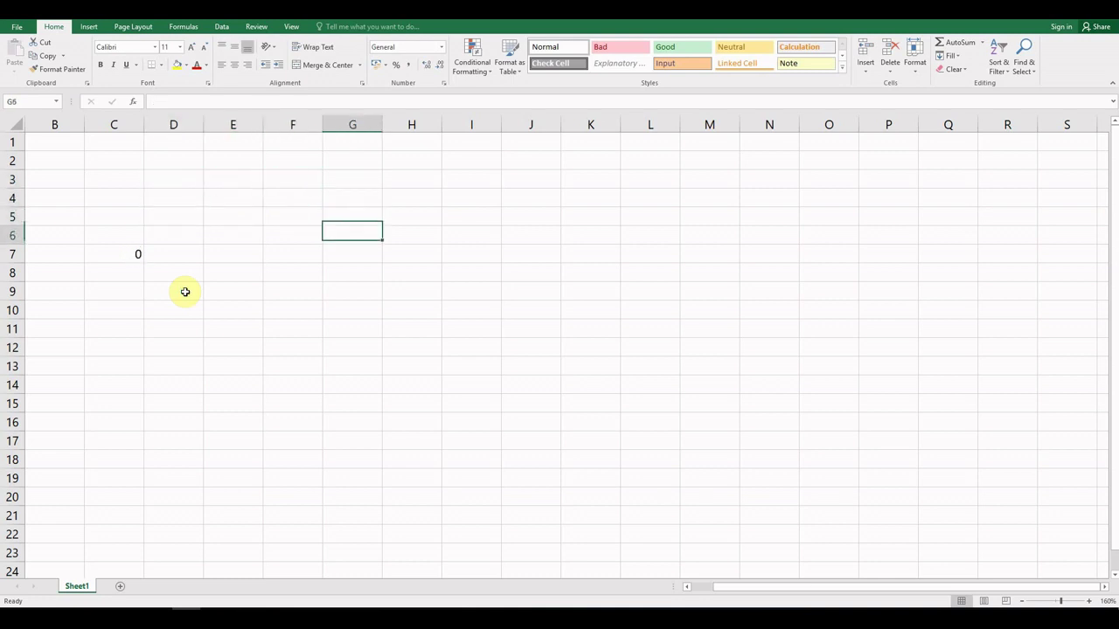
# Delete the addition formula from cell C7
pyautogui.press('Down')
pyautogui.press('Down')
pyautogui.press('Left')
pyautogui.press('Left')
pyautogui.press('Left')
pyautogui.press('Left')
pyautogui.press('Delete')
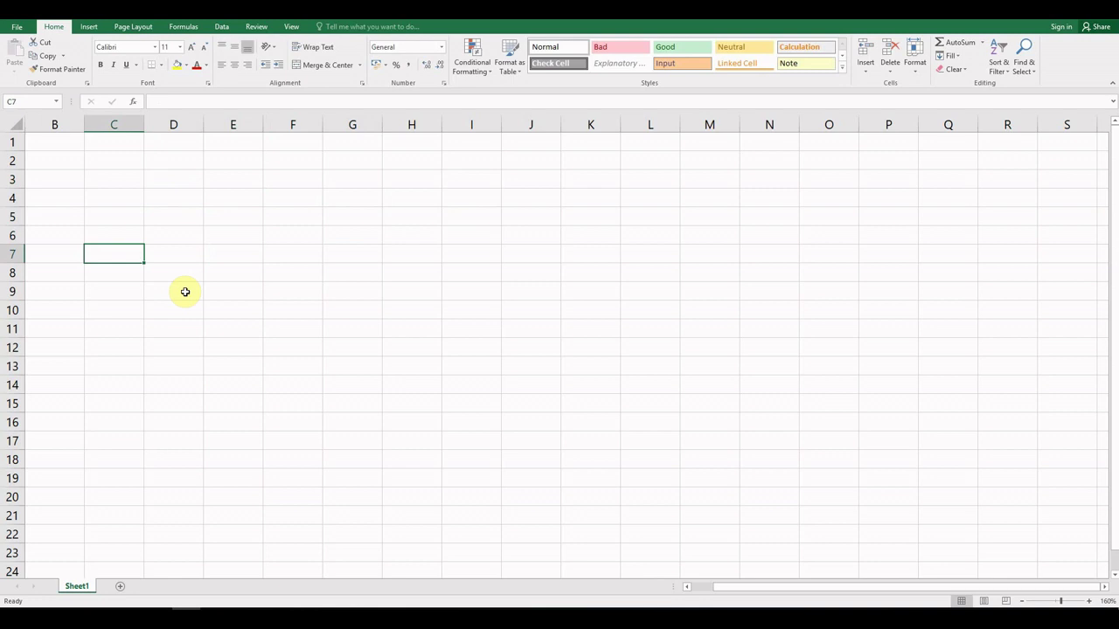
# Merge and center cells A1 through E1 into a single cell
pyautogui.click(65, 140)
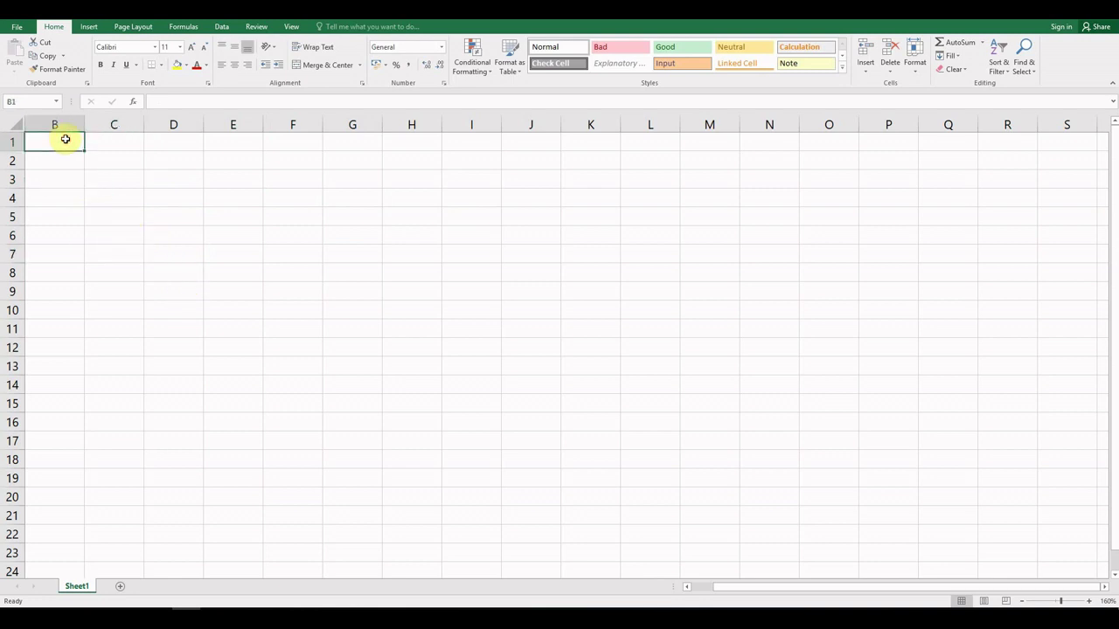
pyautogui.press('Left')
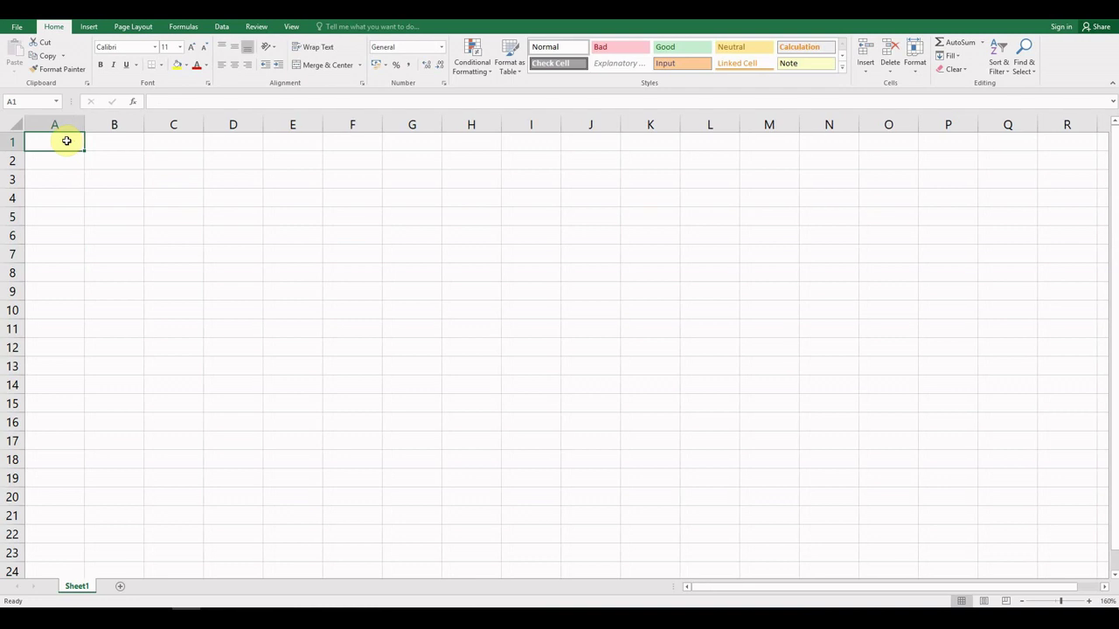
pyautogui.moveTo(63, 140); pyautogui.dragTo(299, 139)
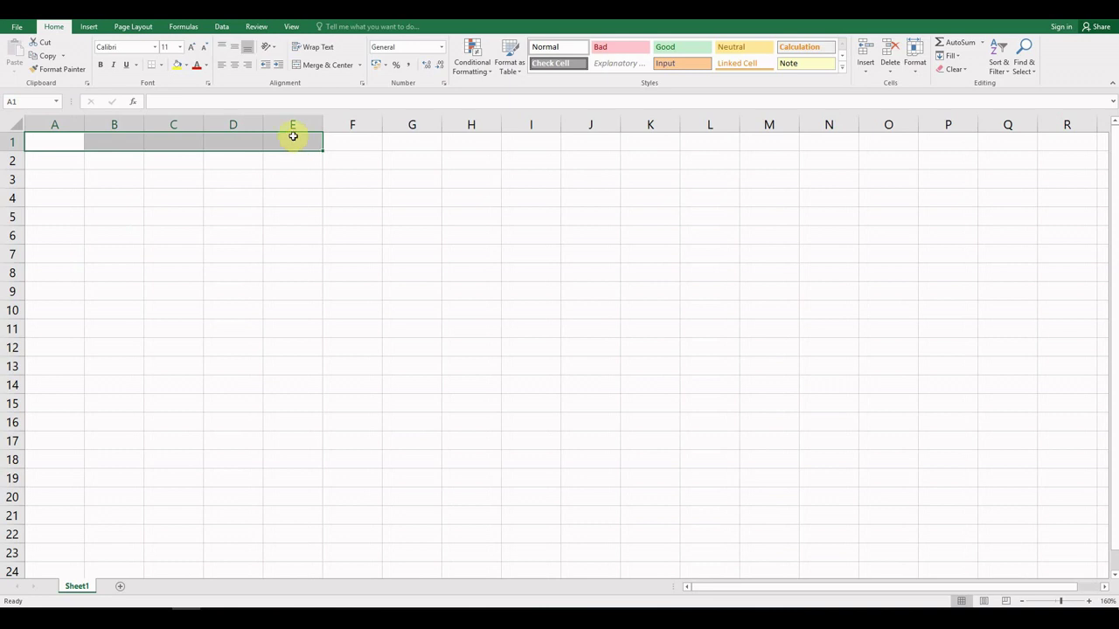
pyautogui.click(320, 68)
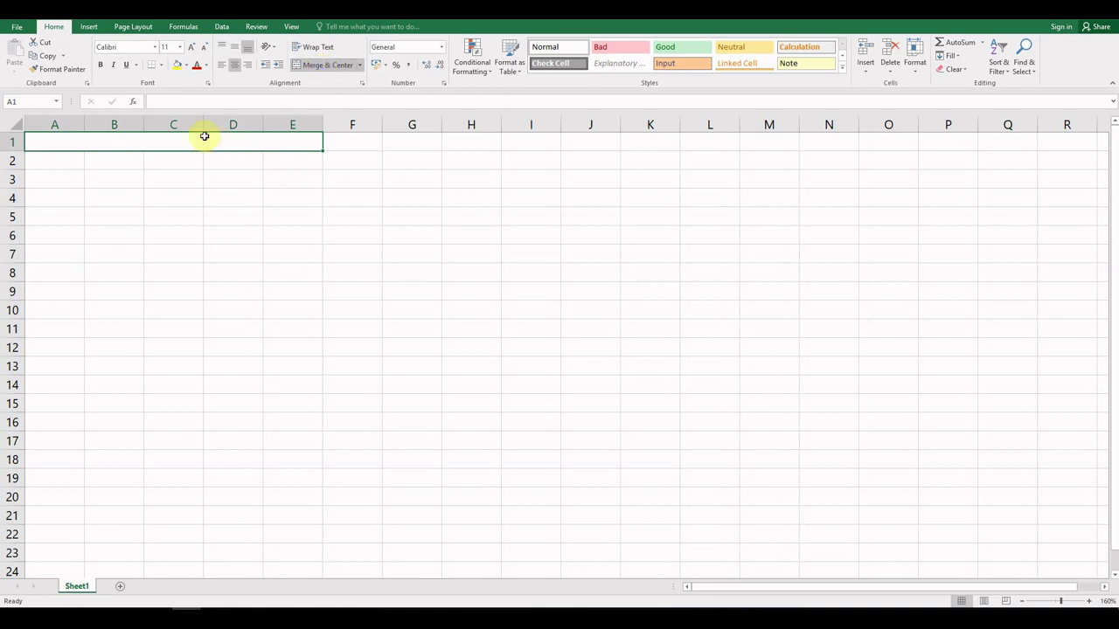
# Enter the title "EXCEL BEGINNER COURSE LESSON 1" in the merged cell A1
pyautogui.click(224, 172)
pyautogui.click(197, 138)
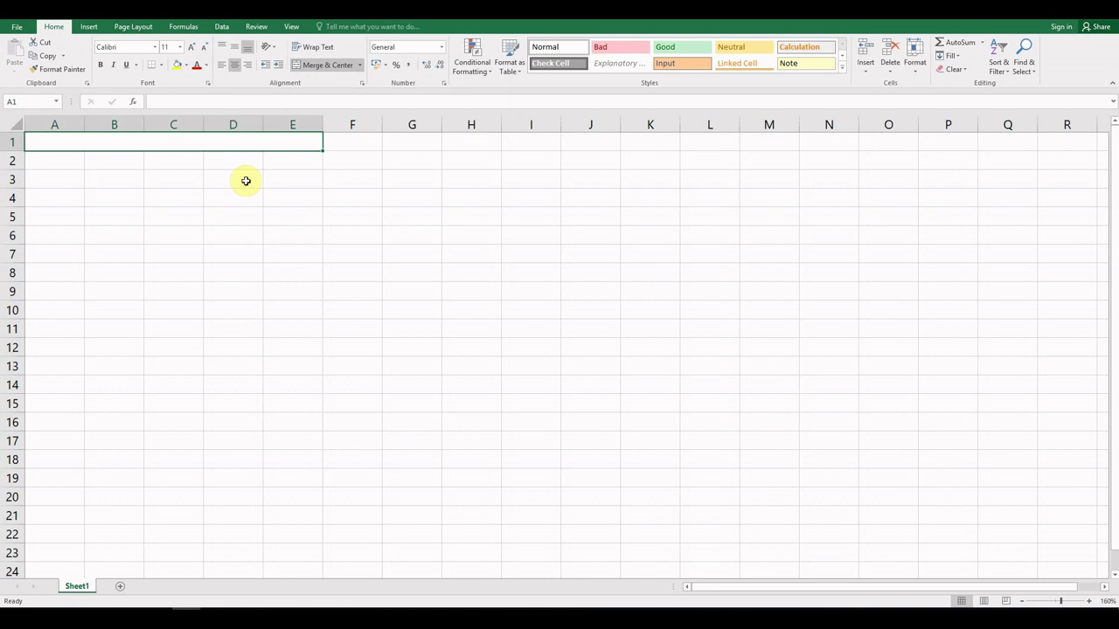
pyautogui.write('EX')
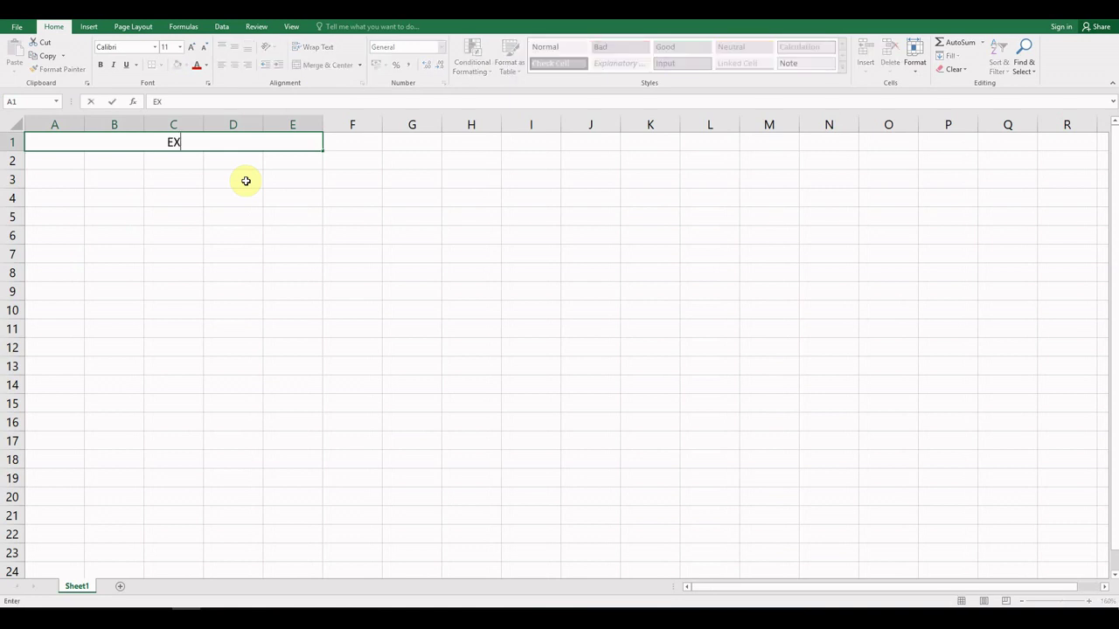
pyautogui.write('CEL BEGINNER COURSE LESSON 1')
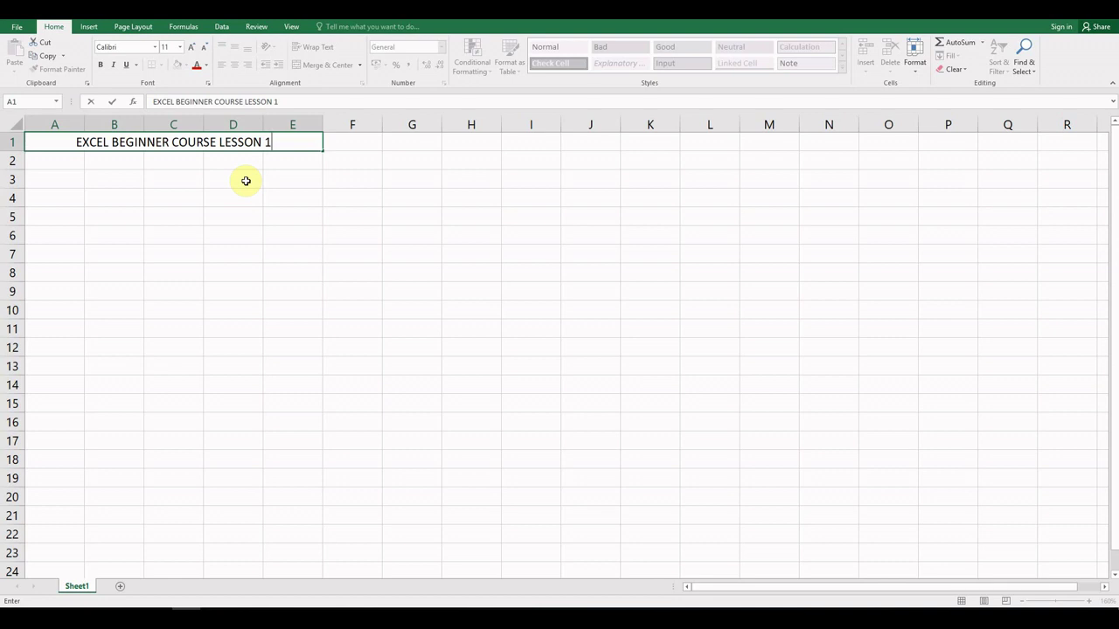
pyautogui.press('Return')
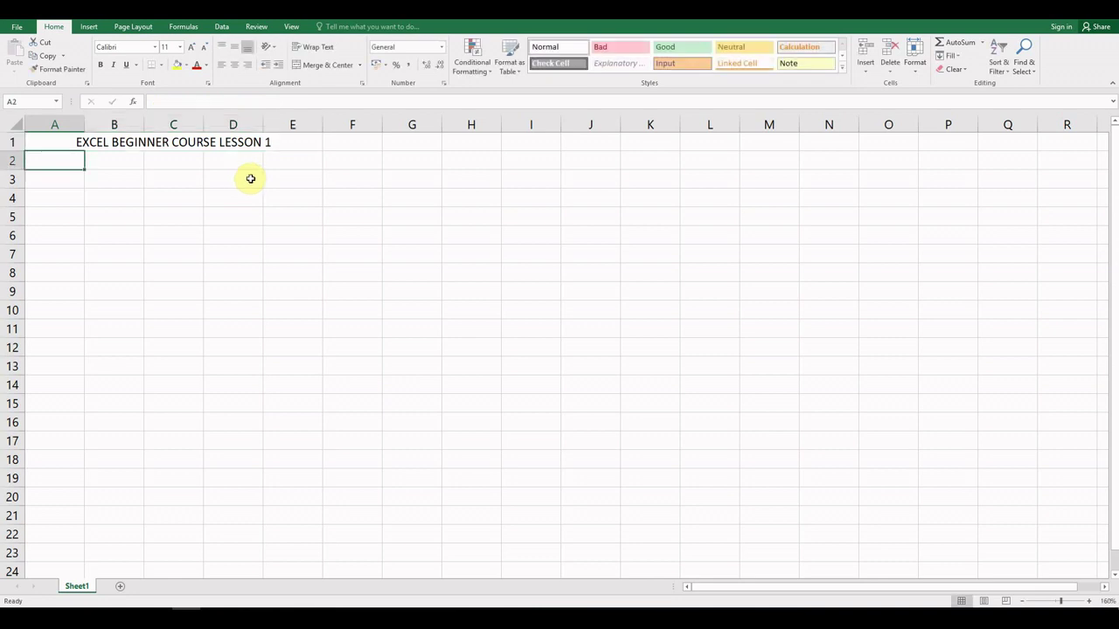
# Increase the font size of the title in merged cell A1 to 14
pyautogui.click(251, 143)
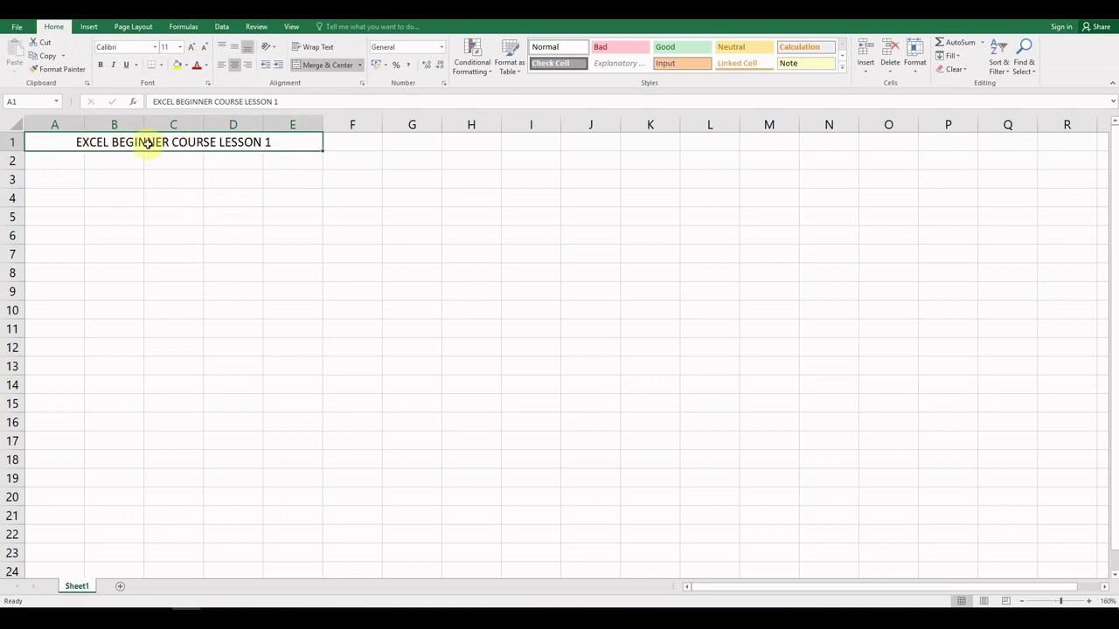
pyautogui.click(191, 47)
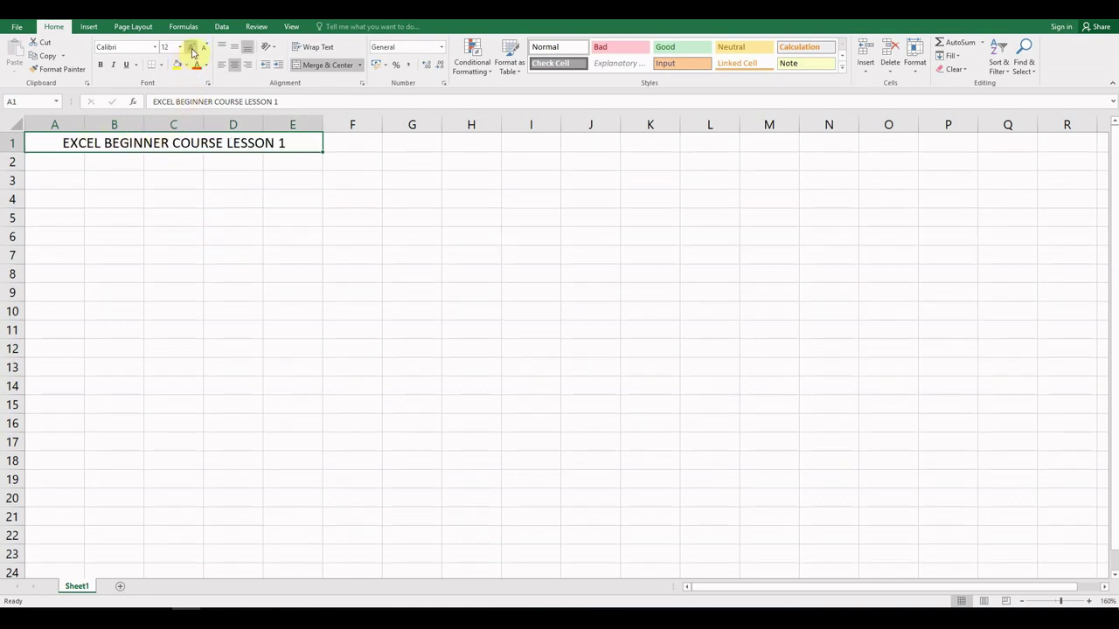
pyautogui.click(192, 49)
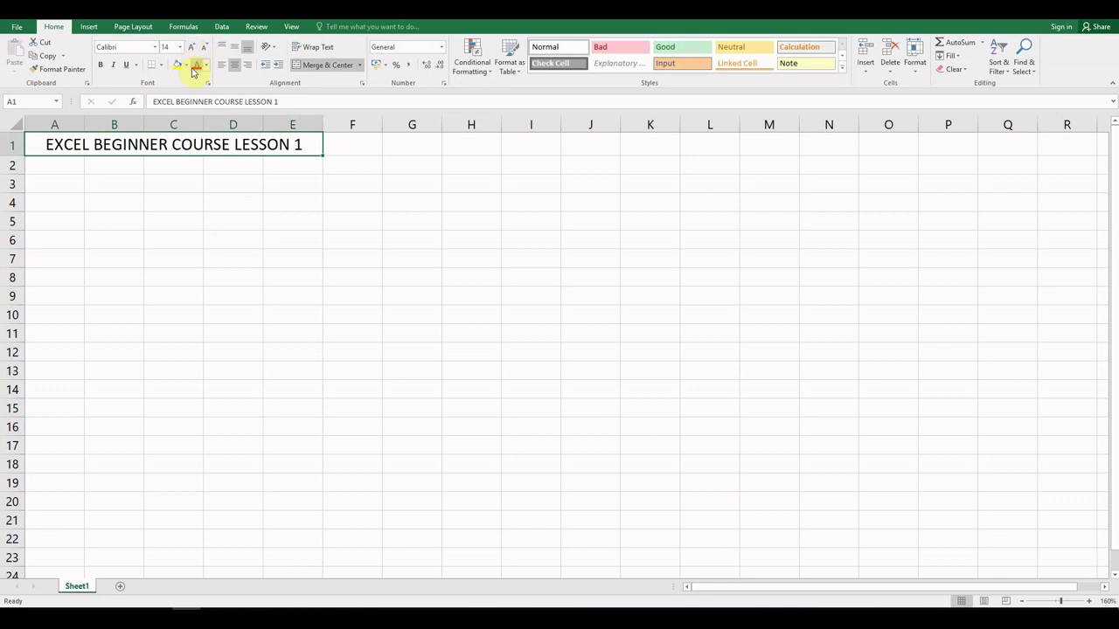
pyautogui.click(193, 50)
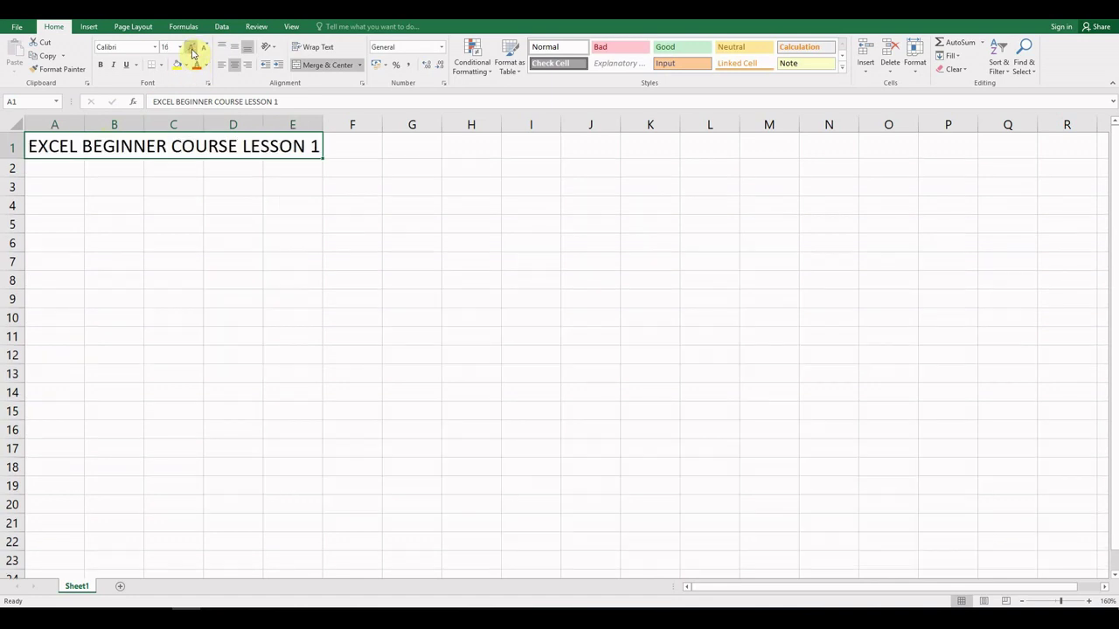
pyautogui.click(202, 48)
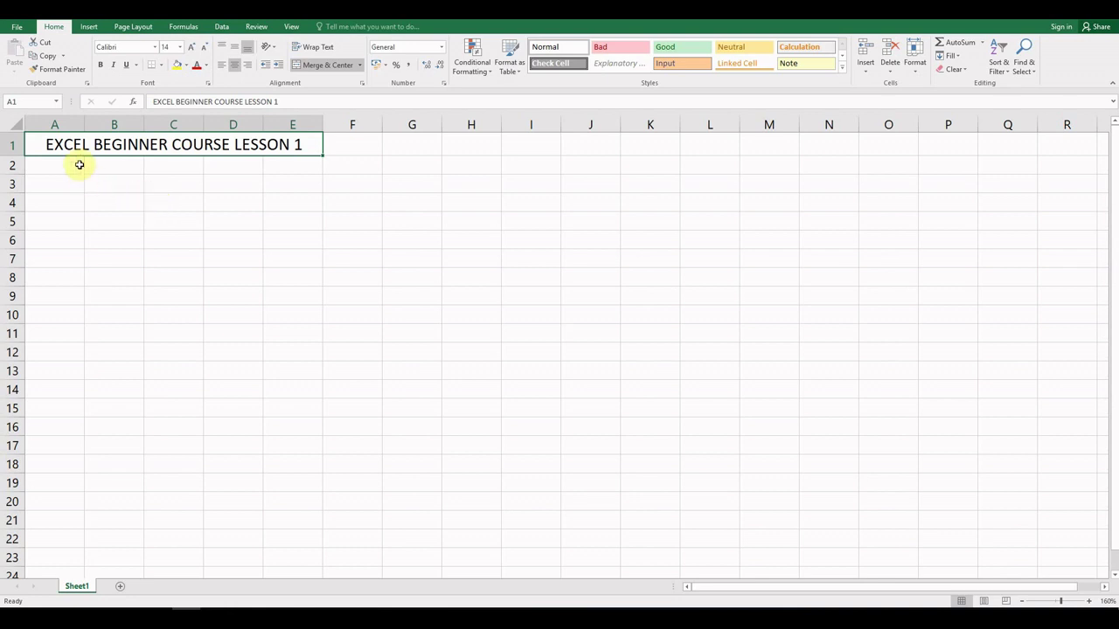
# Fill the title cell A1 with dark green and set its text color to white
pyautogui.click(189, 66)
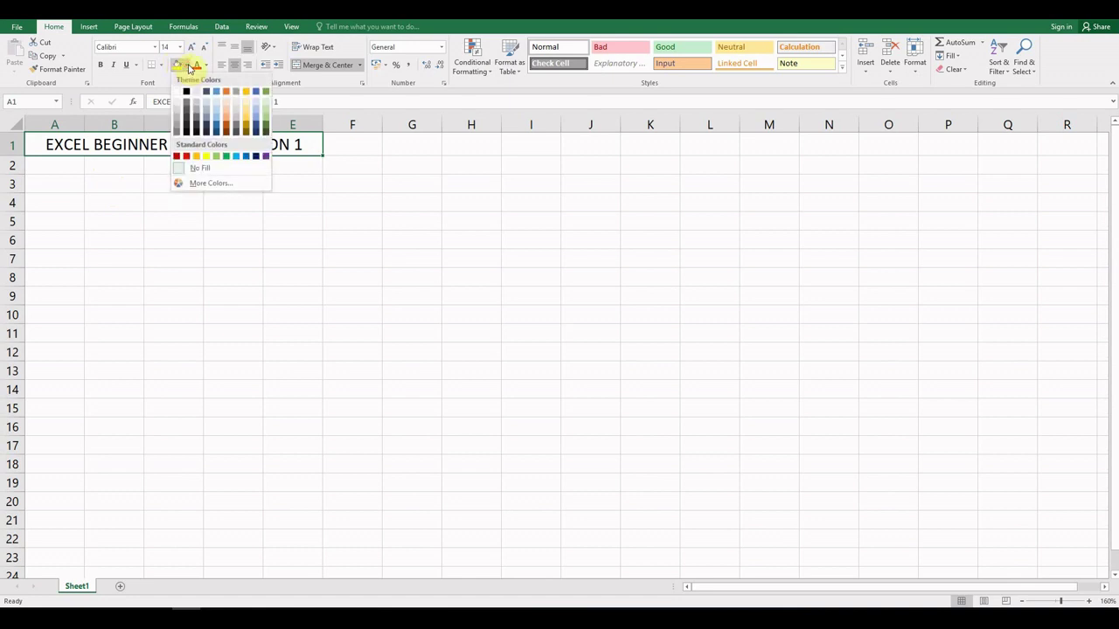
pyautogui.click(267, 133)
pyautogui.click(249, 234)
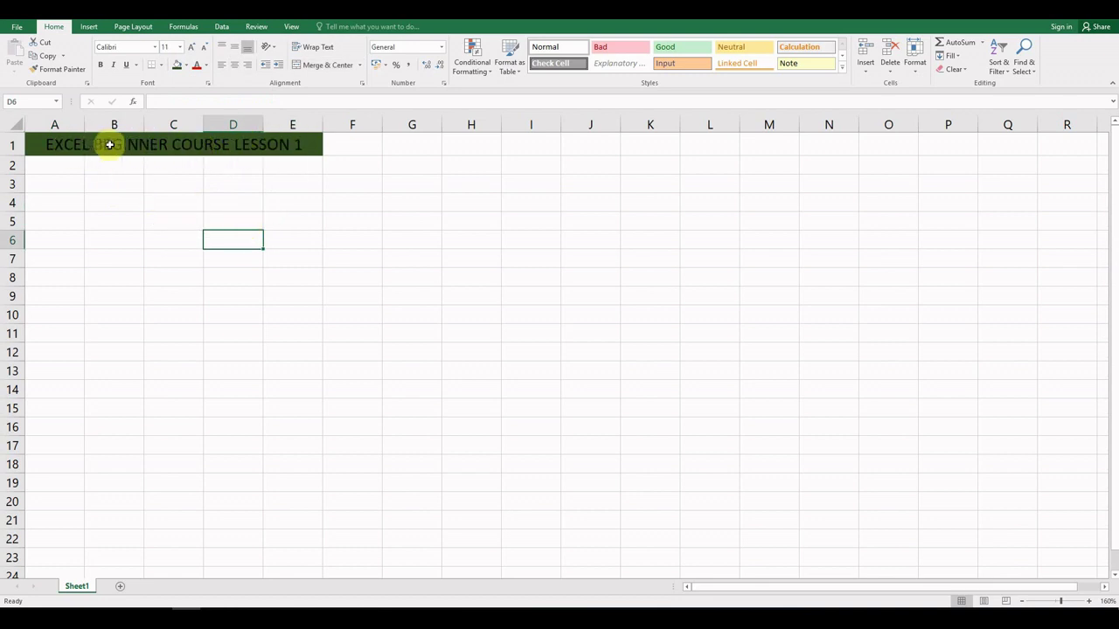
pyautogui.click(277, 143)
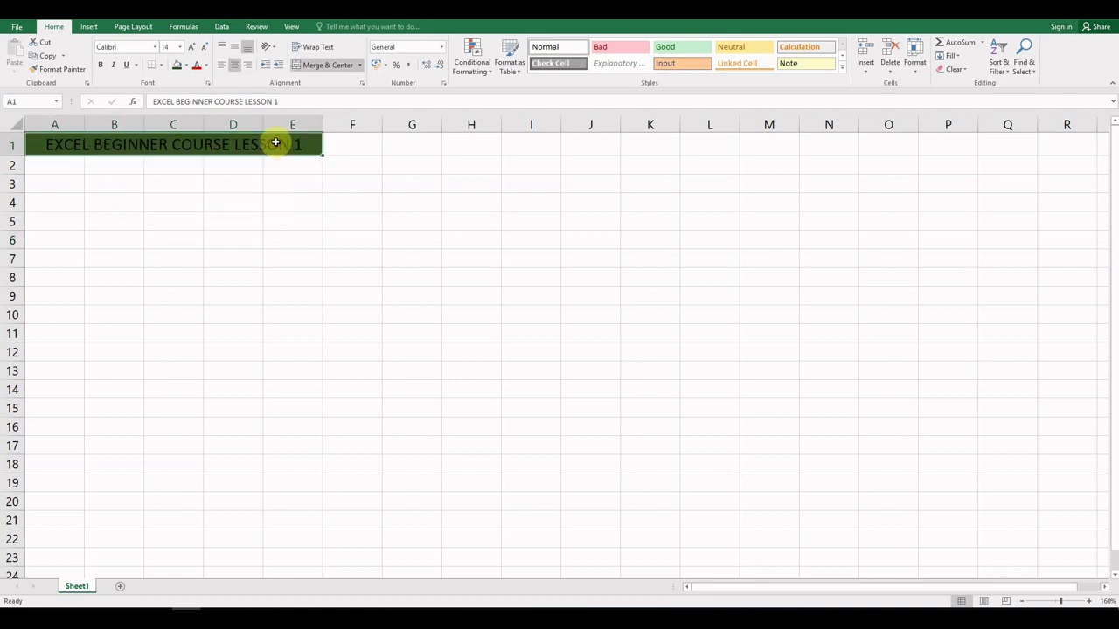
pyautogui.click(208, 68)
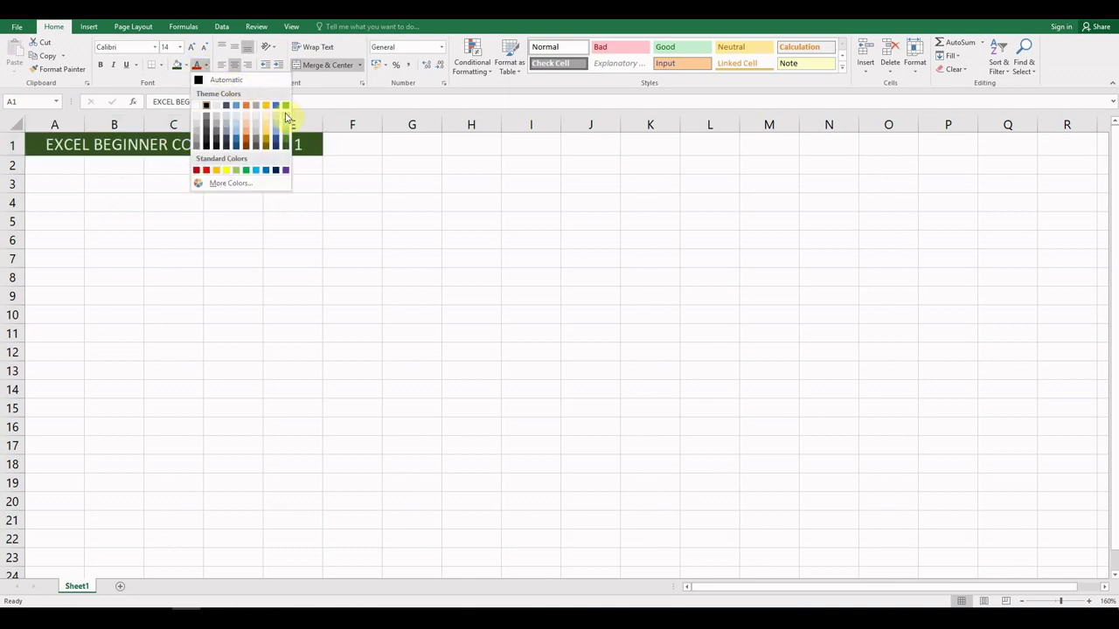
pyautogui.click(197, 107)
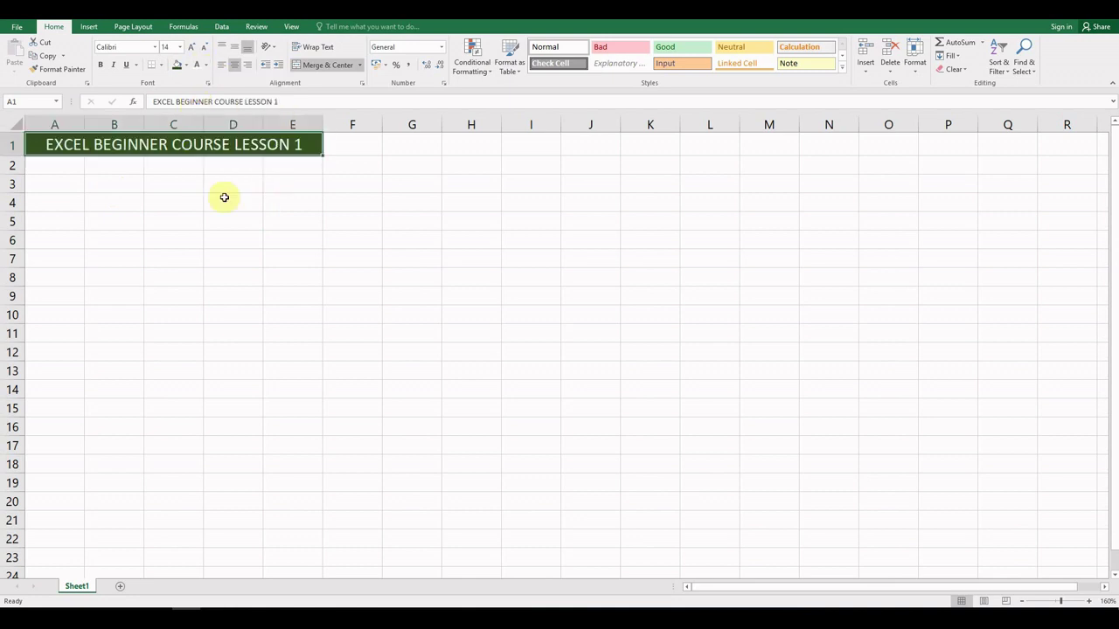
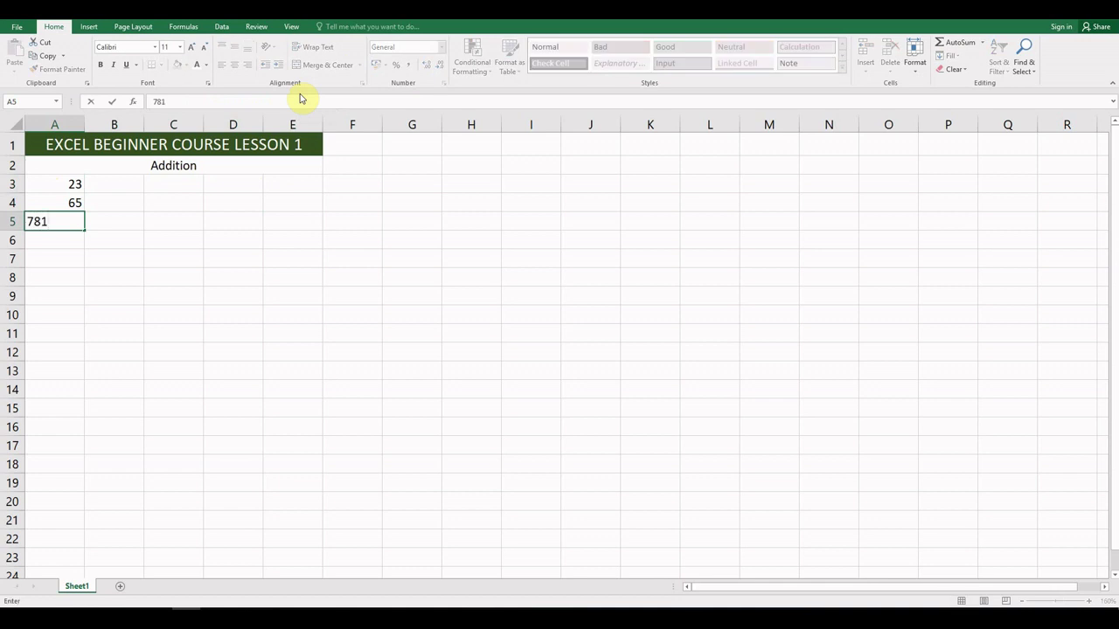
# Enter a plus sign in each of cells B3, B4 and B5 beside the numbers in column A
pyautogui.press('Tab')
pyautogui.press('Up')
pyautogui.press('Up')
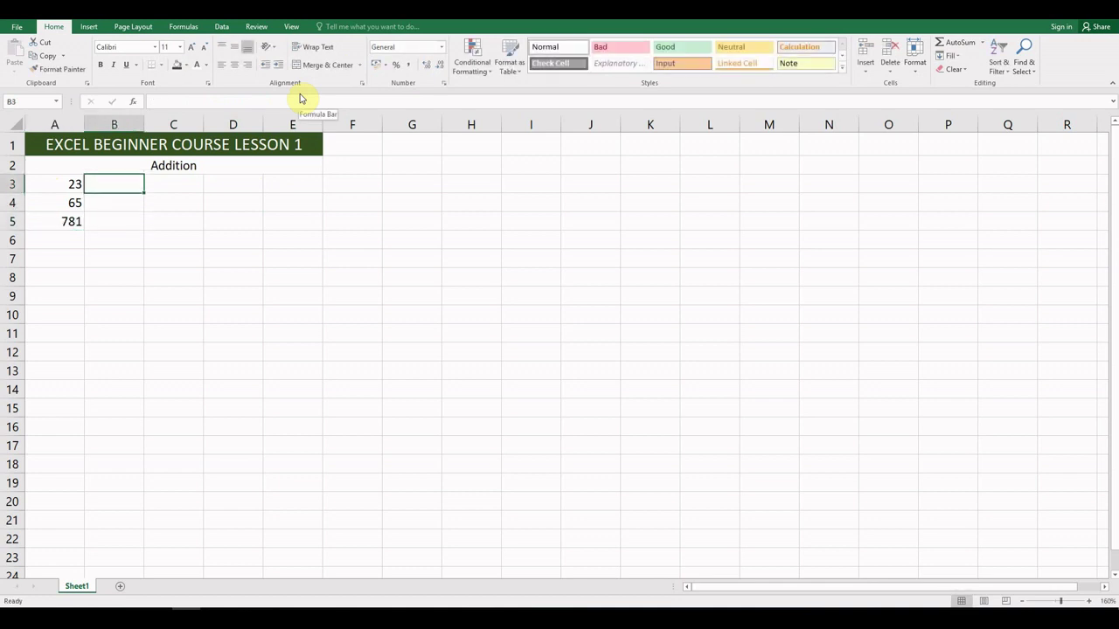
pyautogui.write('+')
pyautogui.press('Return')
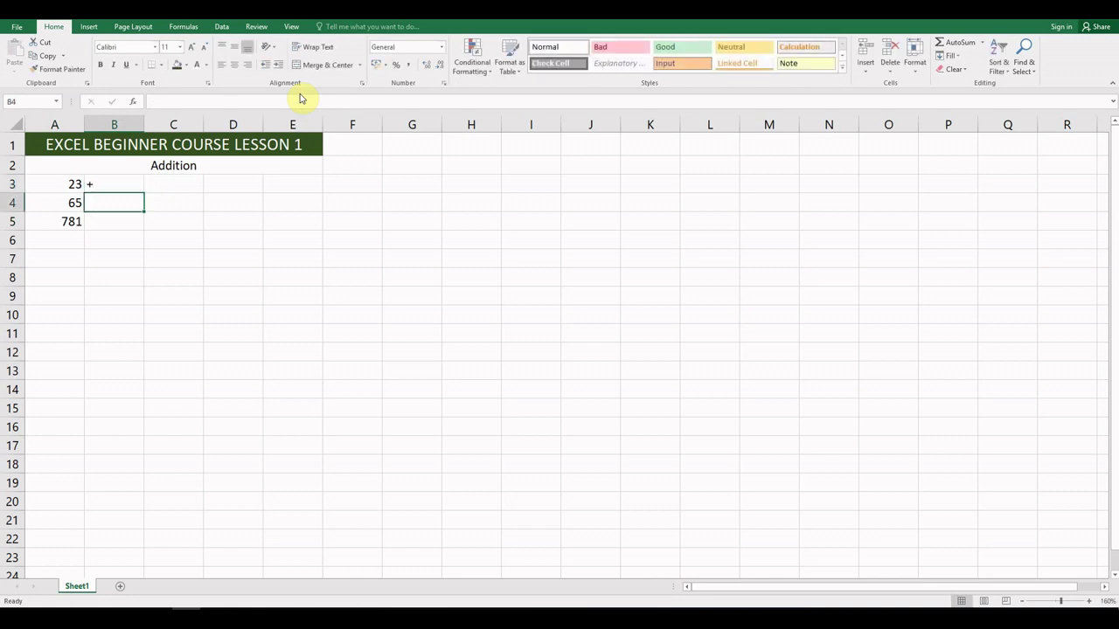
pyautogui.write('+')
pyautogui.press('Return')
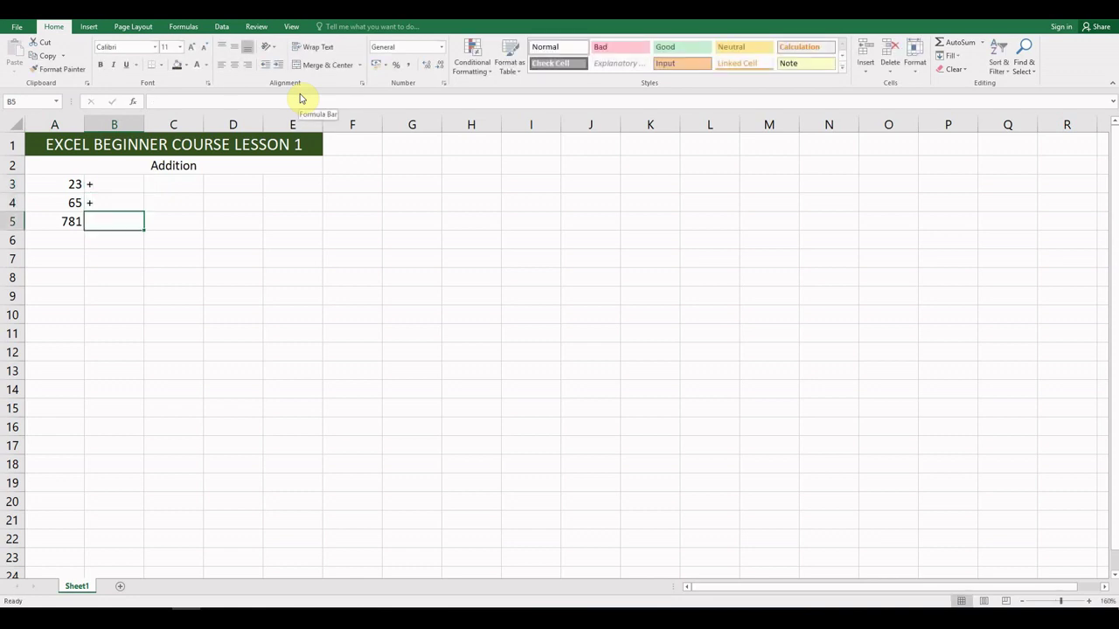
pyautogui.write('+')
pyautogui.press('Return')
# Enter the second numbers 18, 22 and 821 in cells C3, C4 and C5
pyautogui.press('Up')
pyautogui.press('Right')
pyautogui.press('Up')
pyautogui.press('Up')
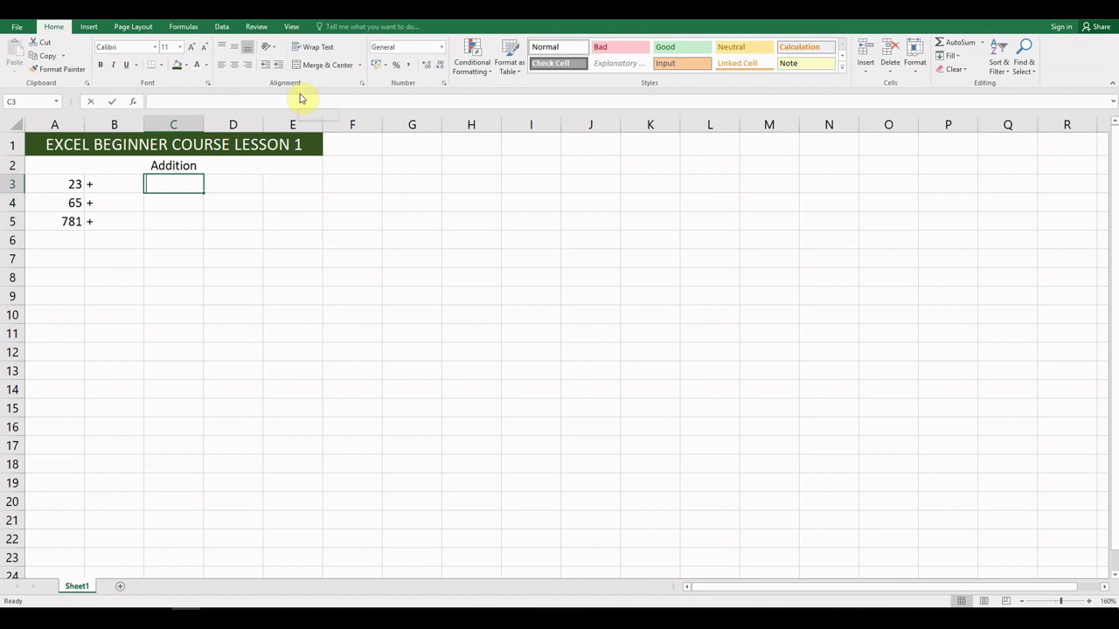
pyautogui.write('18')
pyautogui.press('Return')
pyautogui.write('22')
pyautogui.press('Return')
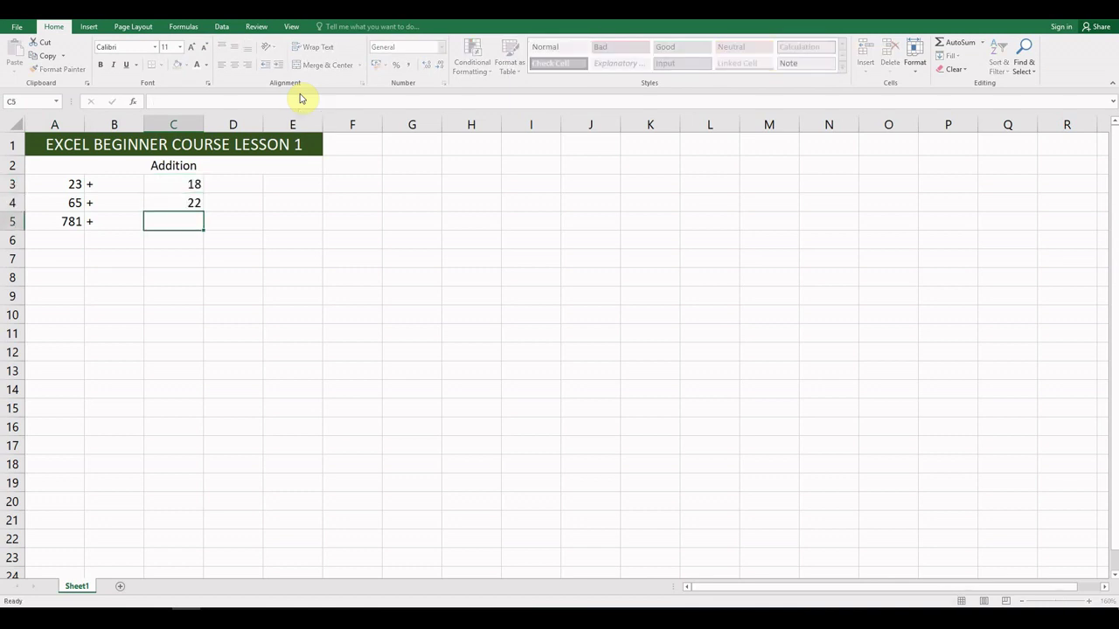
pyautogui.write('821')
pyautogui.press('Return')
# Enter an equals sign in each of cells D3, D4 and D5
pyautogui.press('Up')
pyautogui.press('Up')
pyautogui.press('Right')
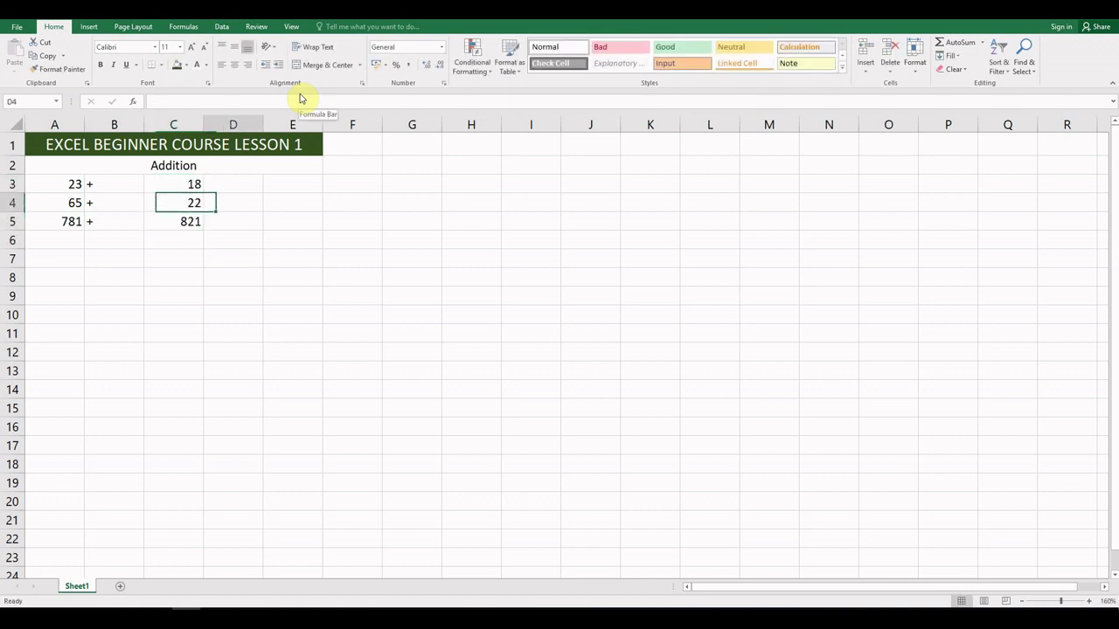
pyautogui.press('Up')
pyautogui.write('=')
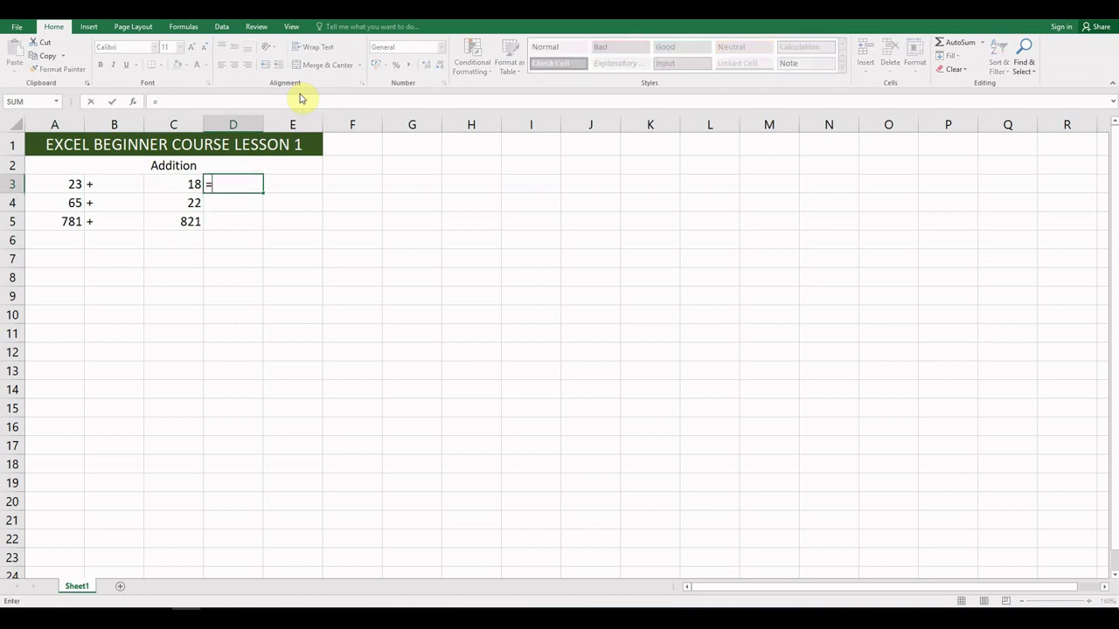
pyautogui.press('Return')
pyautogui.write('=')
pyautogui.press('Return')
pyautogui.write('=')
pyautogui.press('Return')
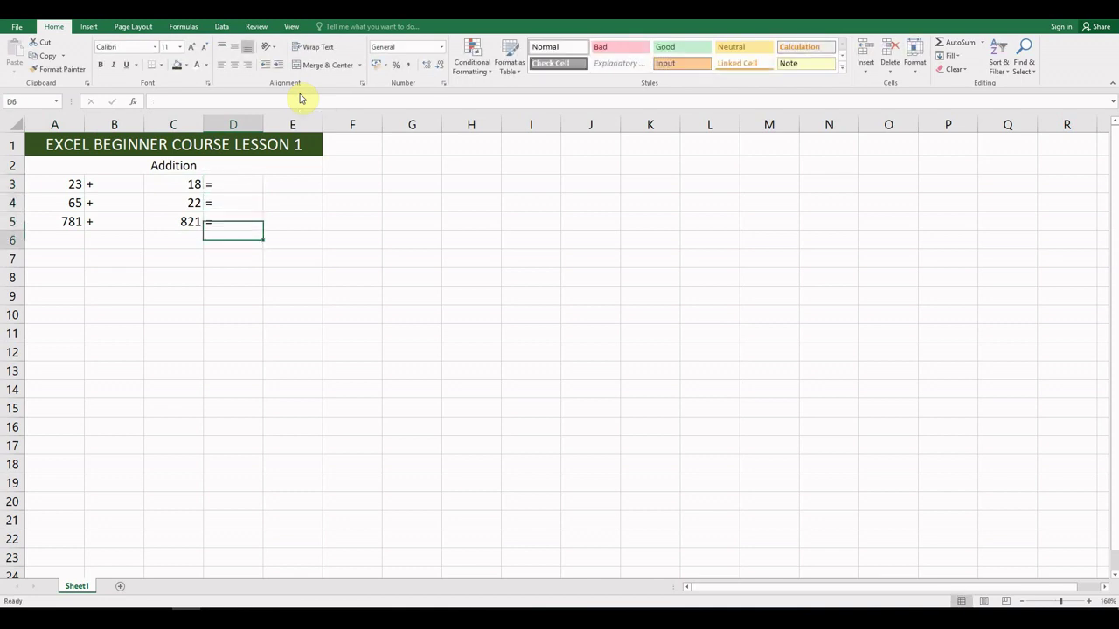
pyautogui.press('Up')
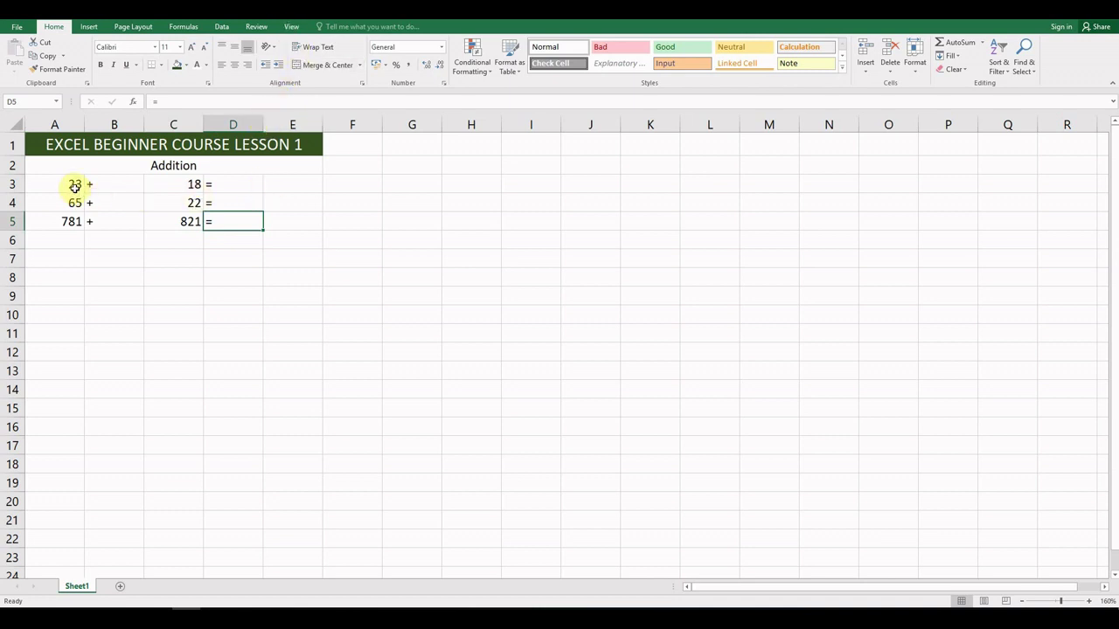
# Center the contents of cells A3 through E5 horizontally
pyautogui.moveTo(62, 181); pyautogui.dragTo(65, 216)
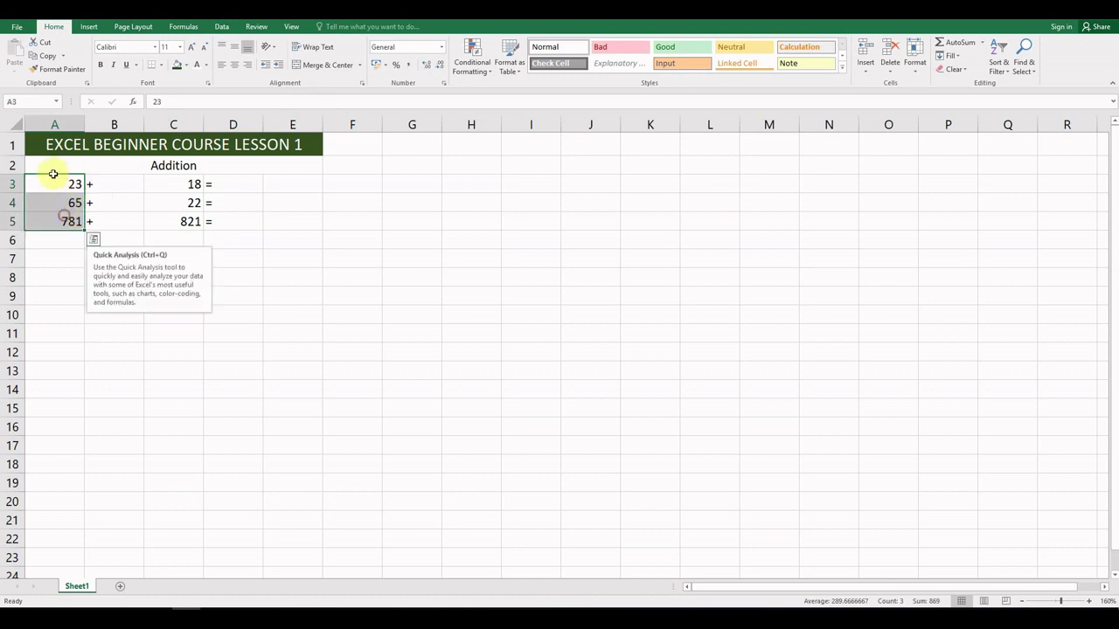
pyautogui.click(223, 66)
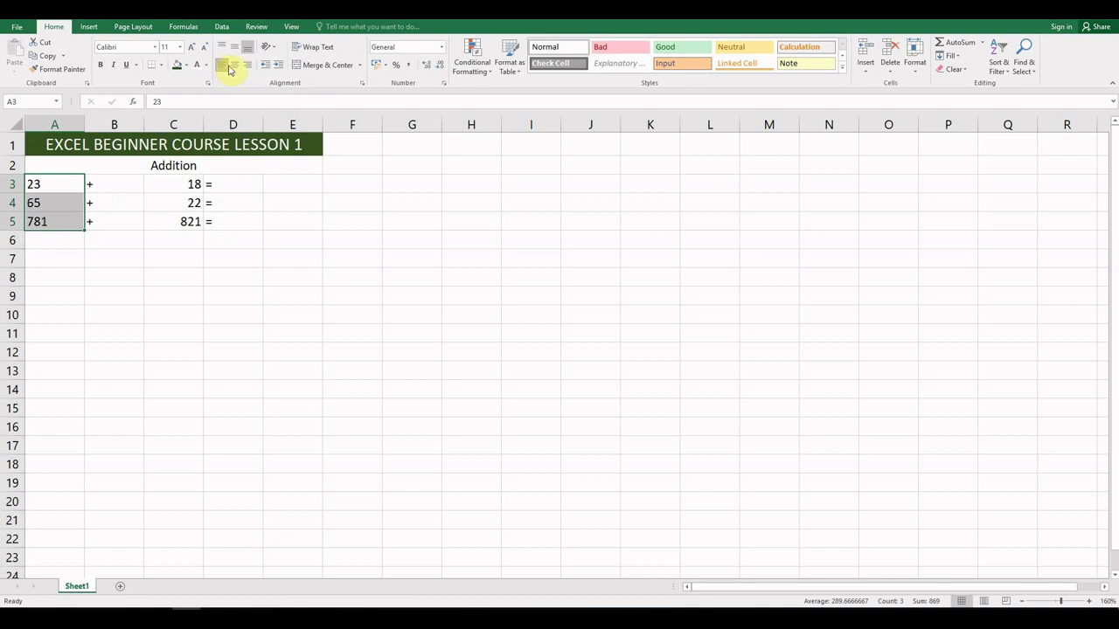
pyautogui.click(234, 67)
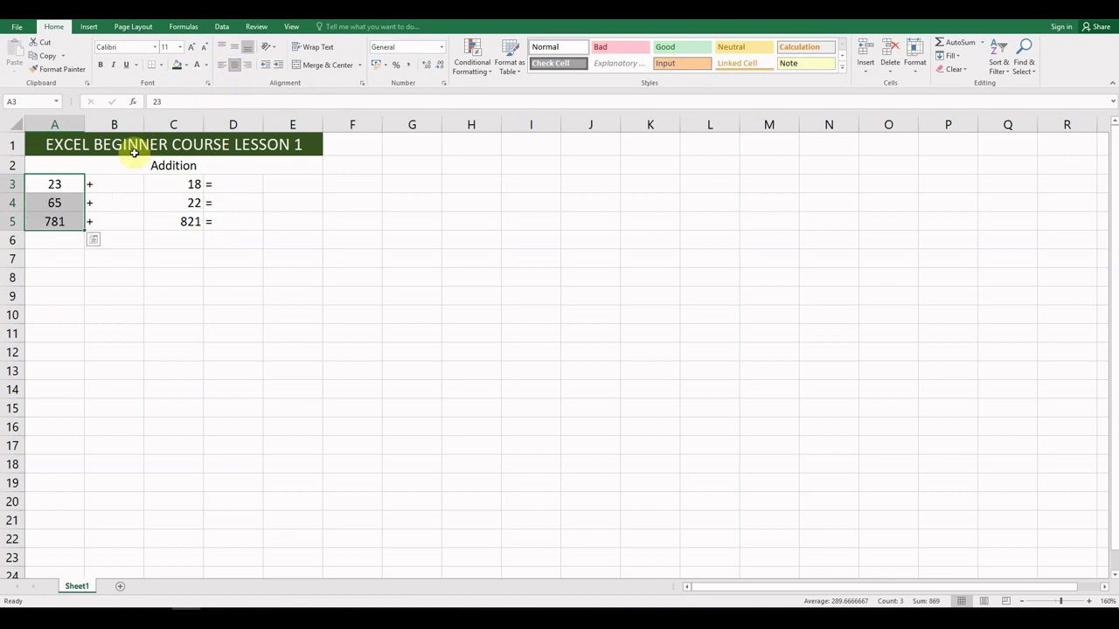
pyautogui.moveTo(54, 183); pyautogui.dragTo(299, 226)
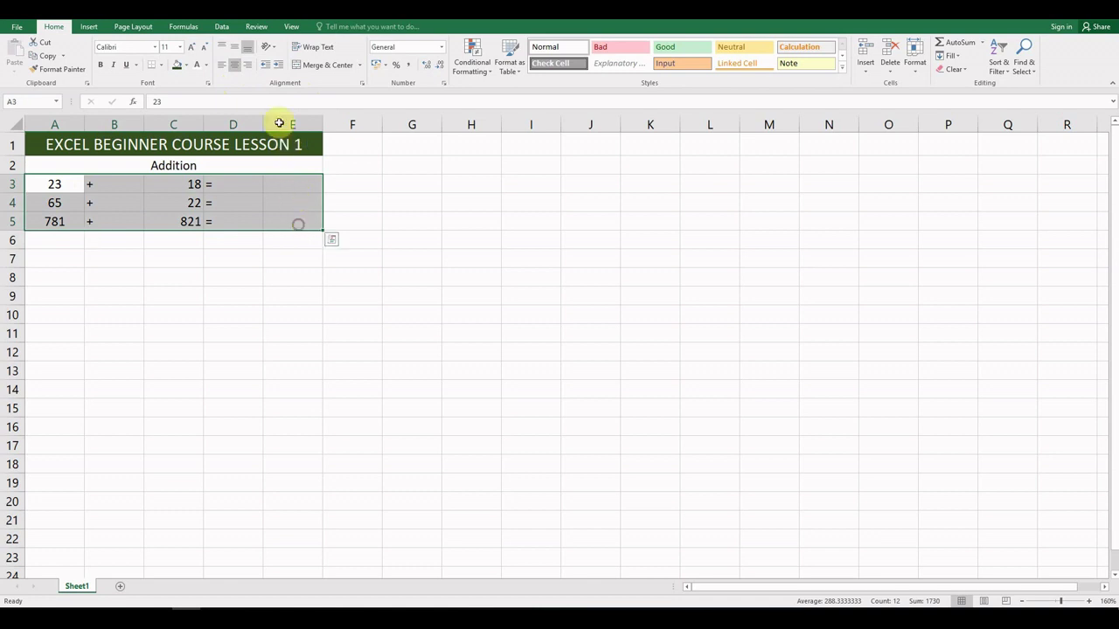
pyautogui.click(235, 67)
pyautogui.click(235, 66)
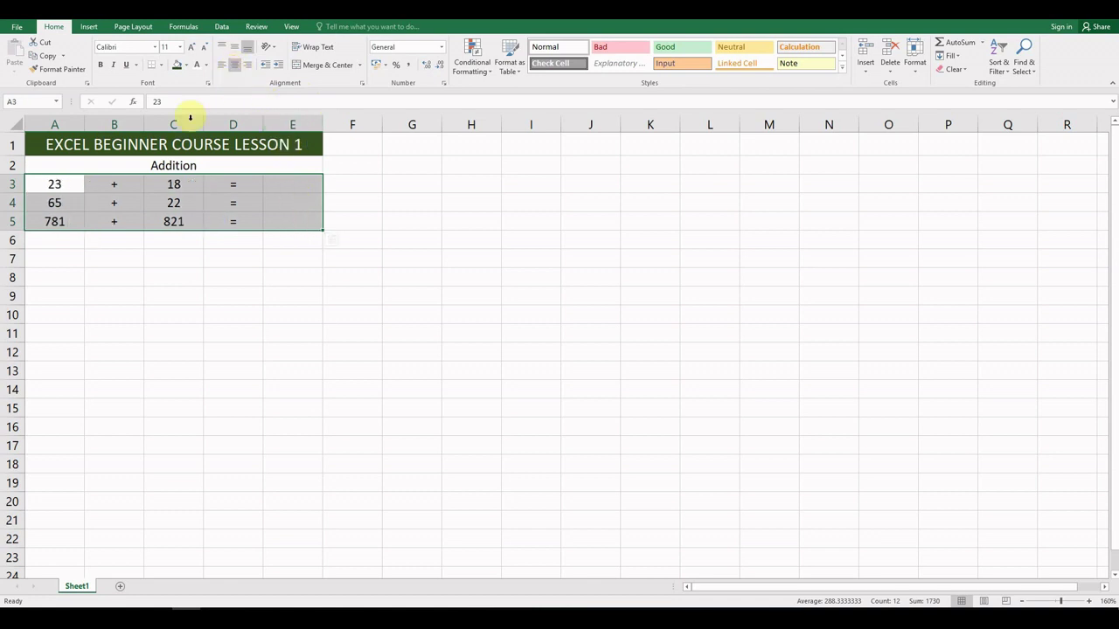
# Enter the formula =A3+C3 in cell E3 to add the first pair of numbers
pyautogui.click(166, 184)
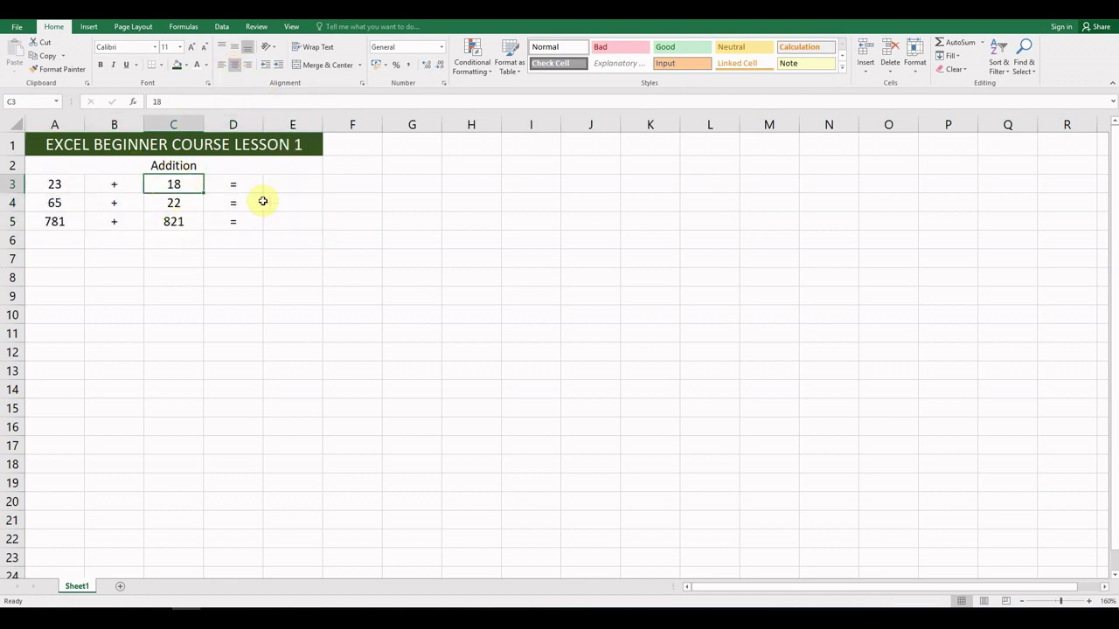
pyautogui.press('Right')
pyautogui.press('Right')
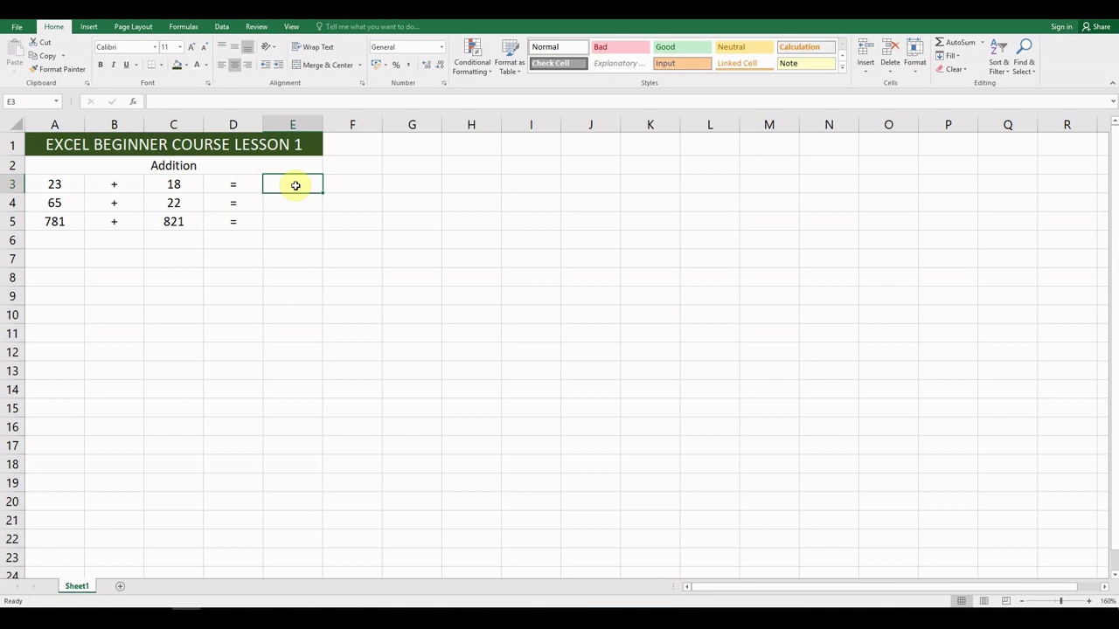
pyautogui.write('=')
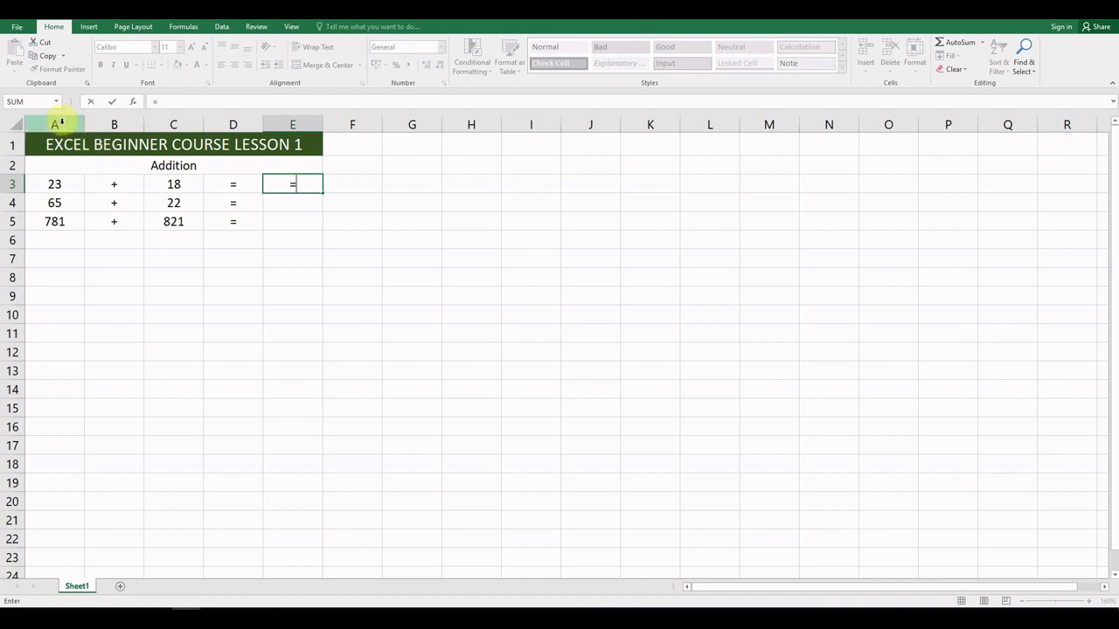
pyautogui.write('a')
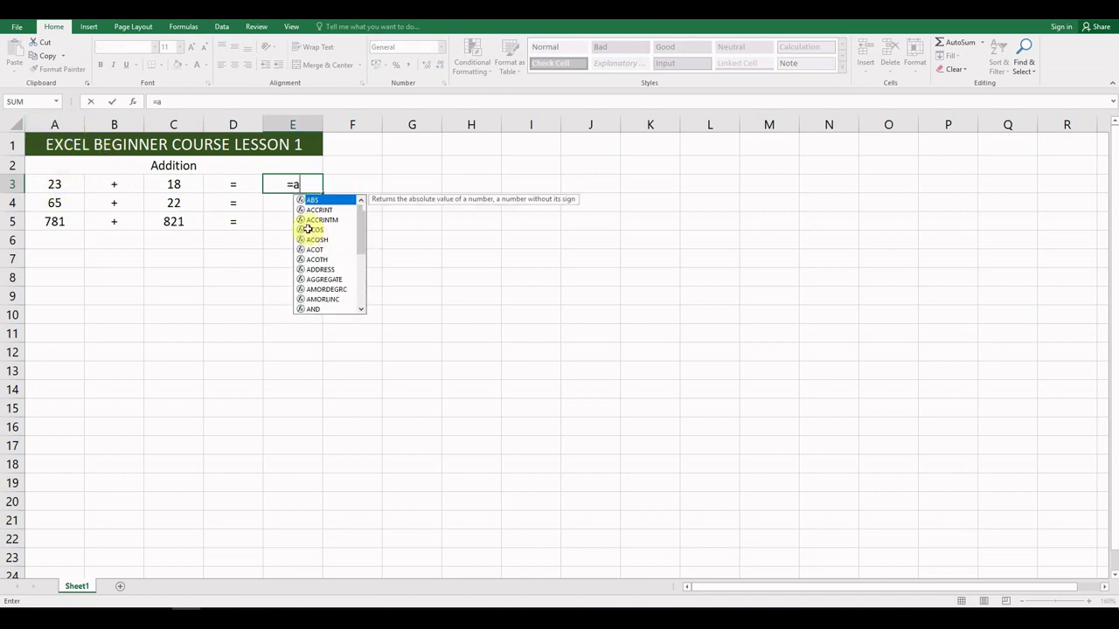
pyautogui.write('3+')
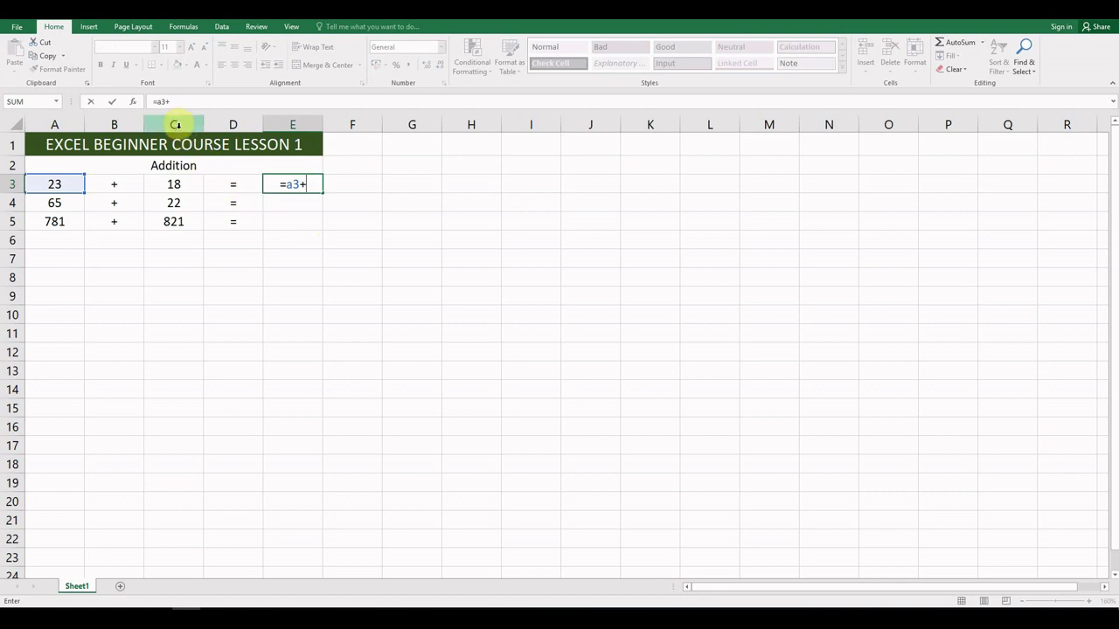
pyautogui.write('c3')
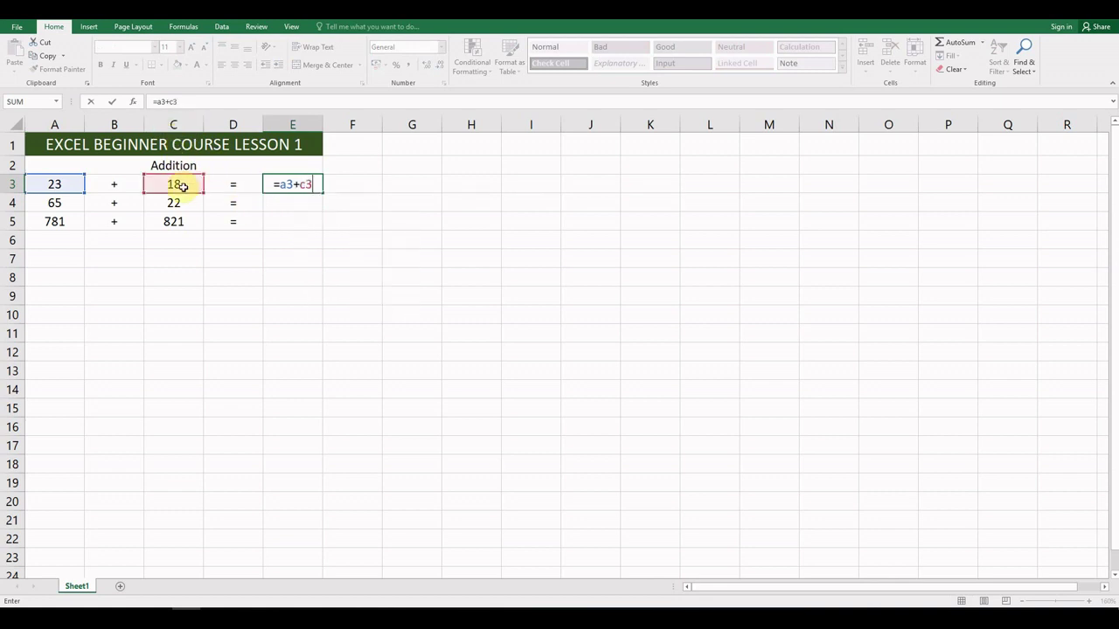
pyautogui.press('Return')
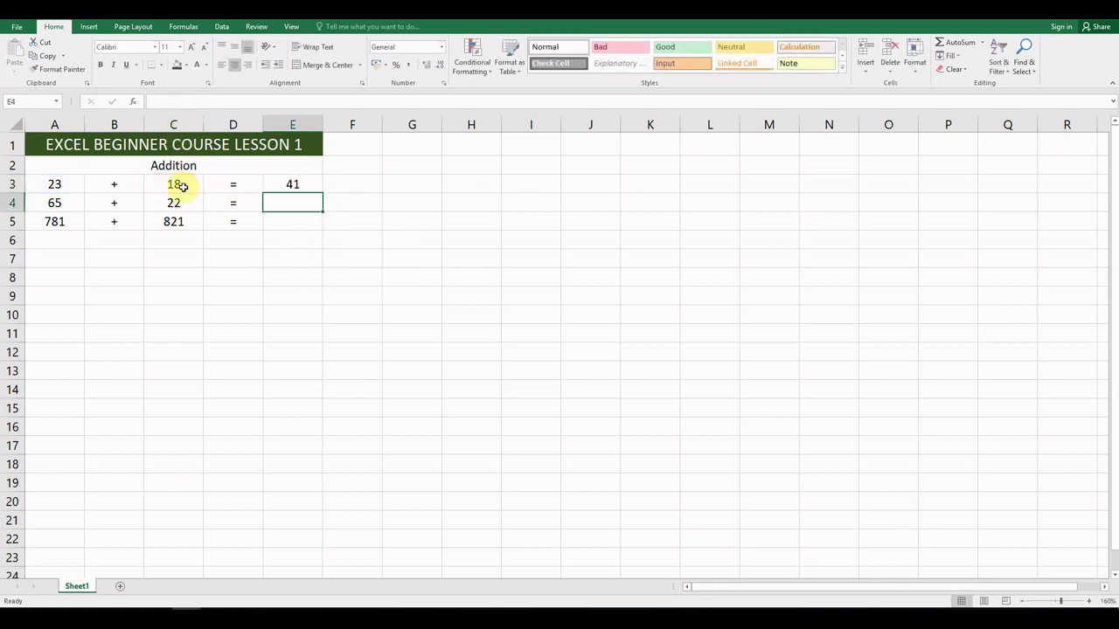
pyautogui.press('Up')
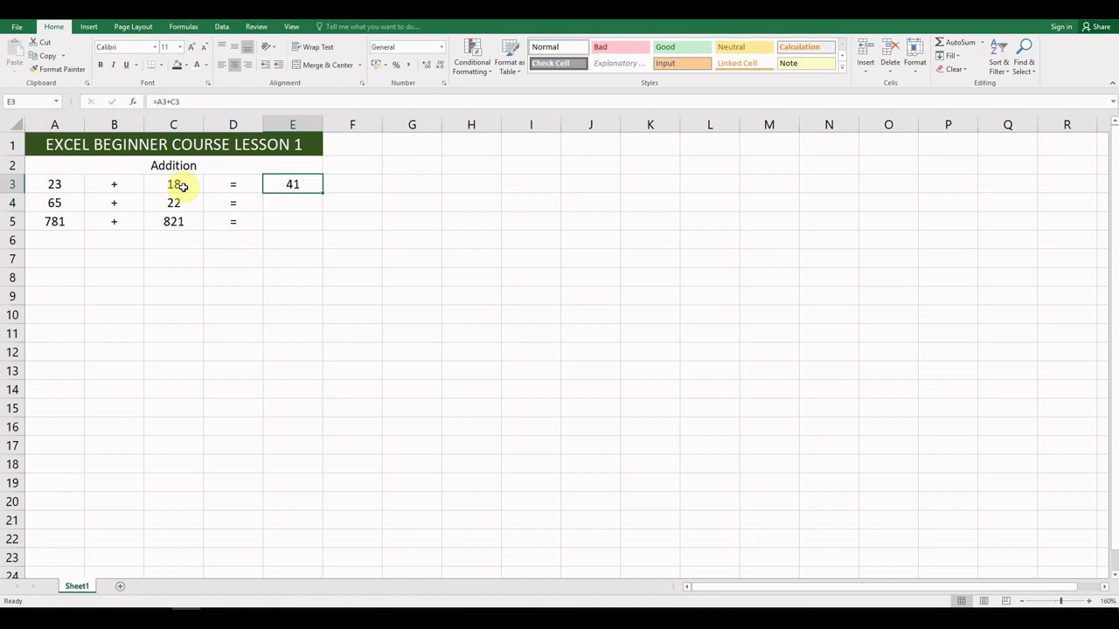
pyautogui.click(294, 201)
pyautogui.click(295, 218)
pyautogui.click(294, 202)
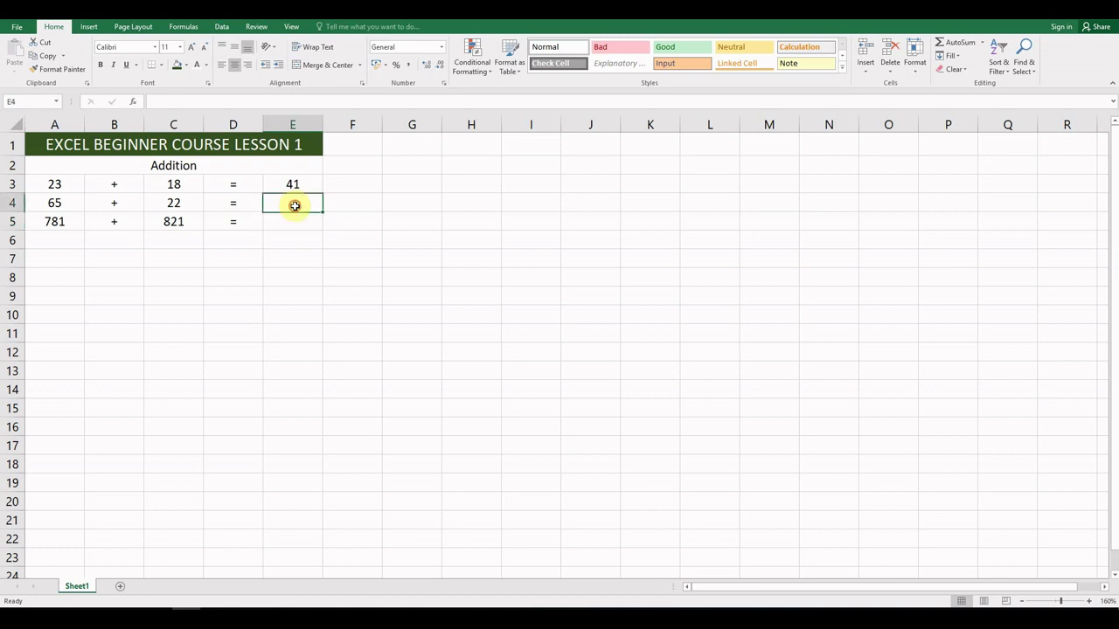
pyautogui.click(295, 218)
pyautogui.click(294, 204)
pyautogui.click(295, 223)
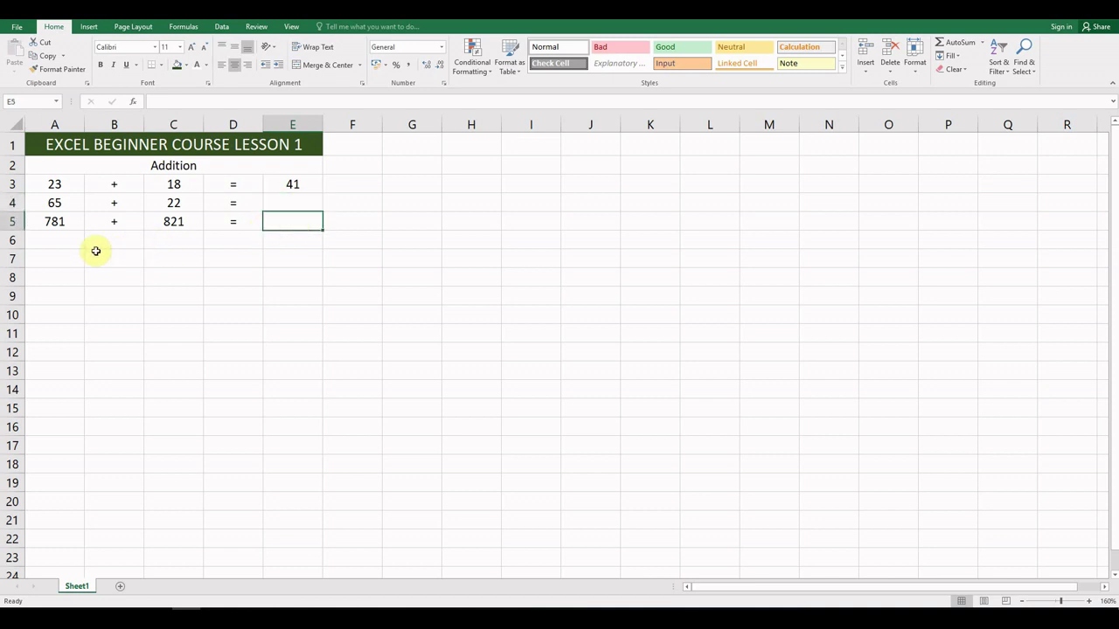
# Enter the label Total in cell D6 below the addition rows
pyautogui.moveTo(67, 240); pyautogui.dragTo(254, 242)
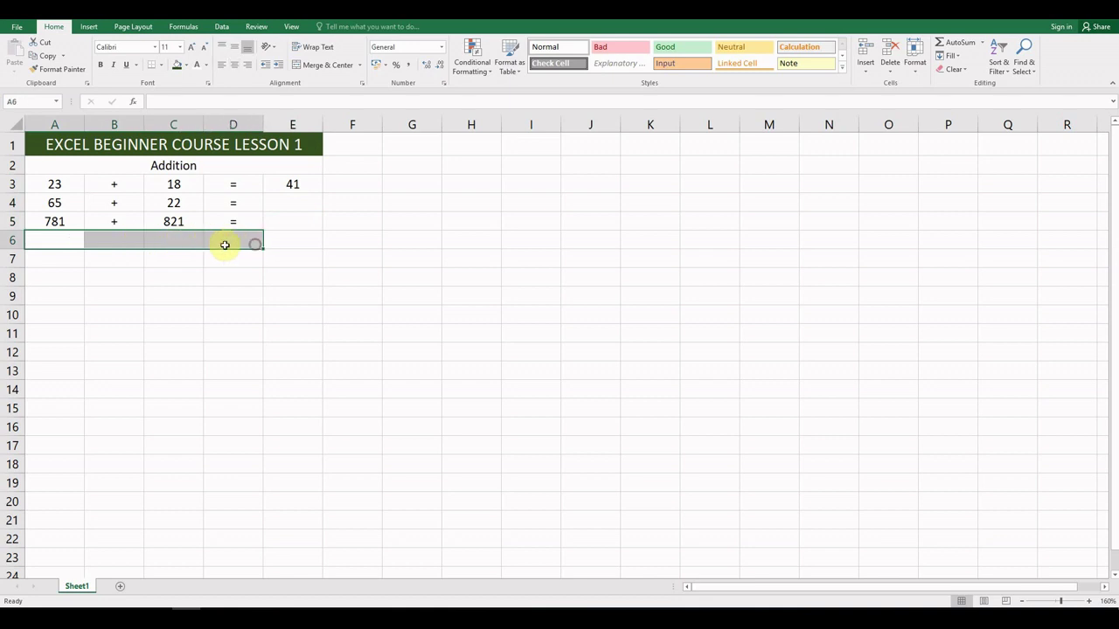
pyautogui.click(224, 245)
pyautogui.write('Total')
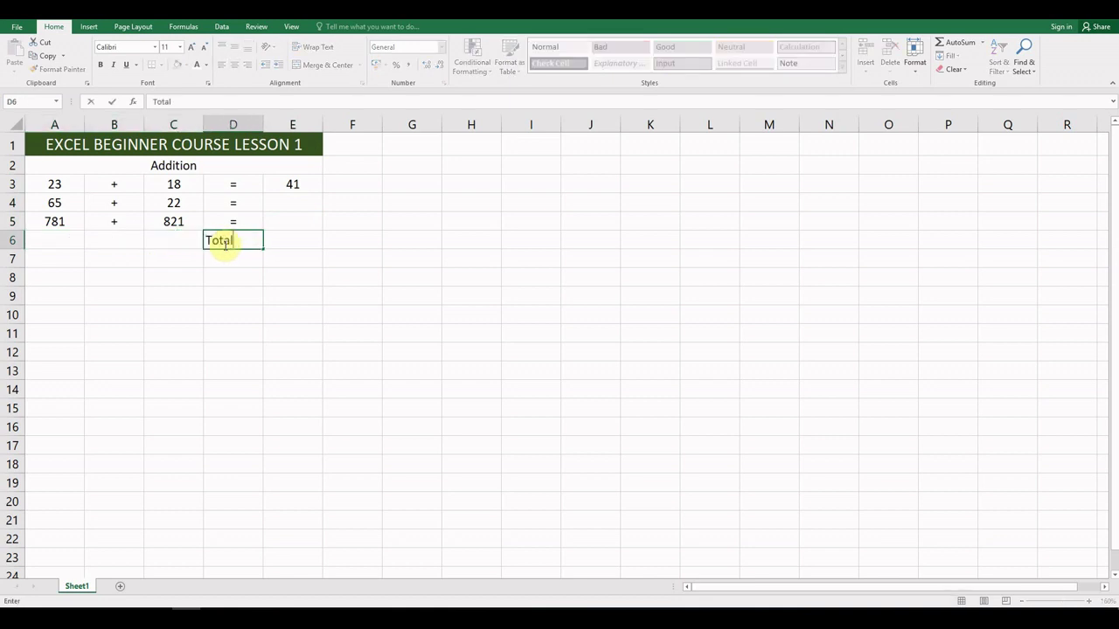
pyautogui.press('Tab')
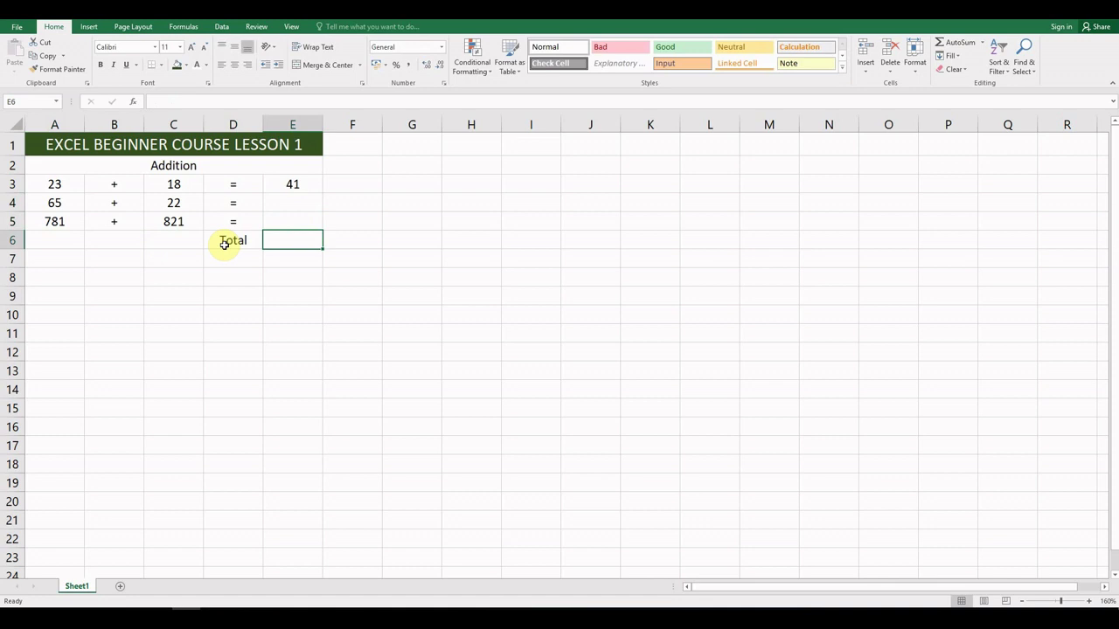
# Enter the formula =SUM(E3:E5) in cell E6 to total the addition results
pyautogui.write('=sum')
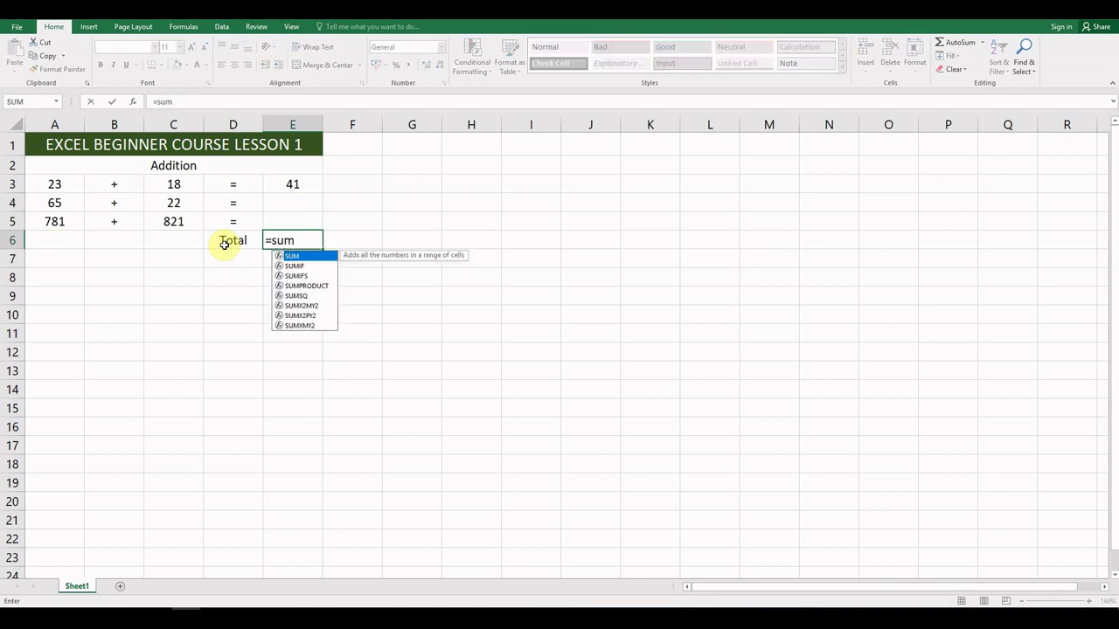
pyautogui.write('(')
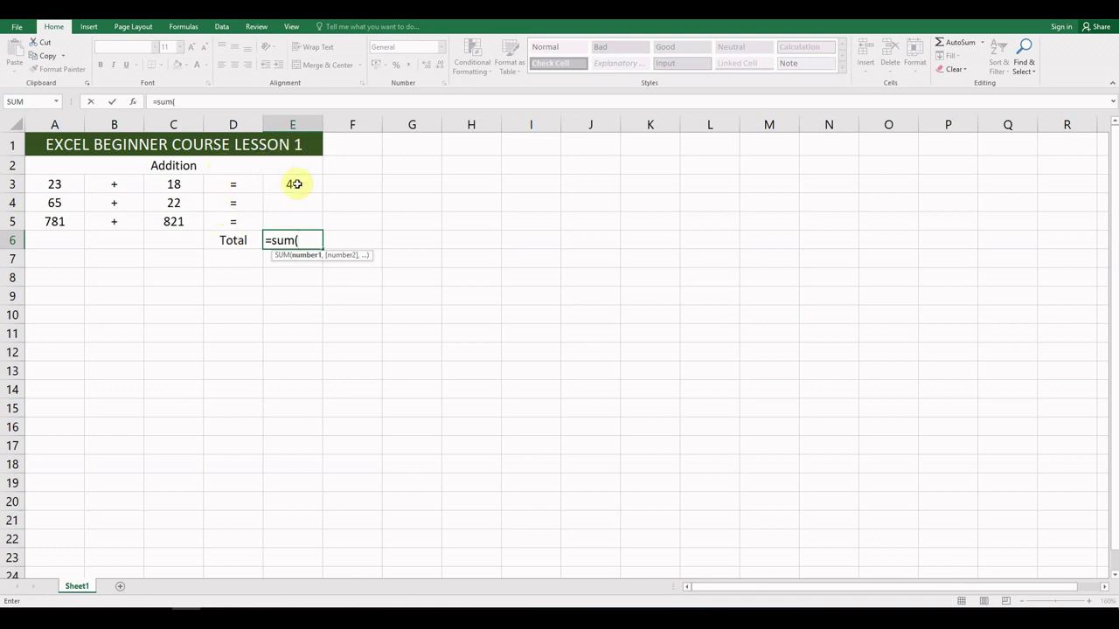
pyautogui.write('e3')
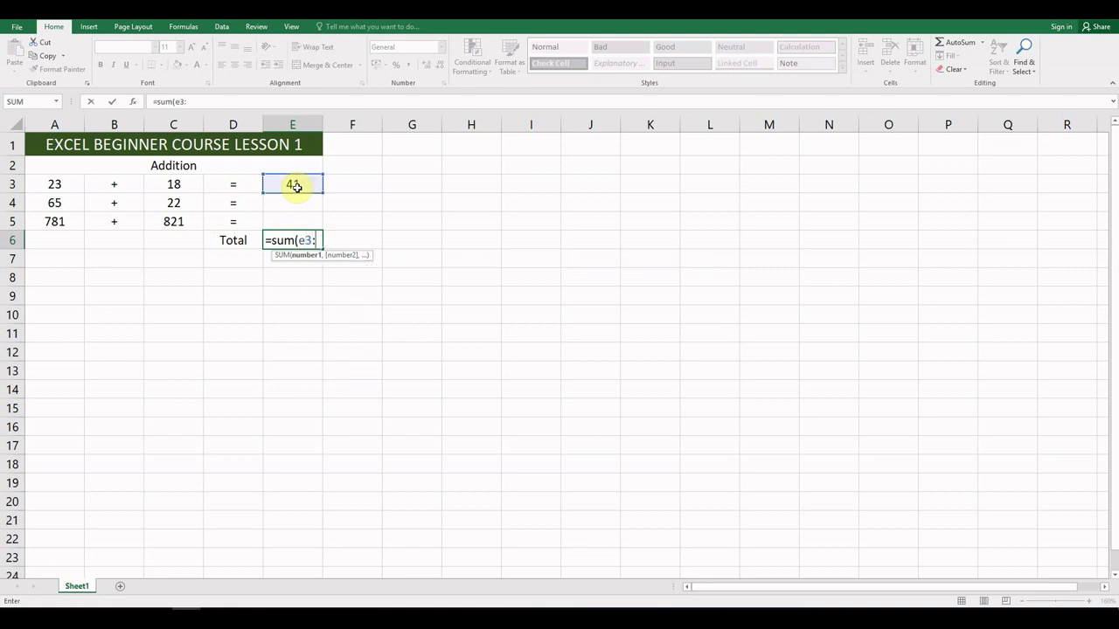
pyautogui.write(':')
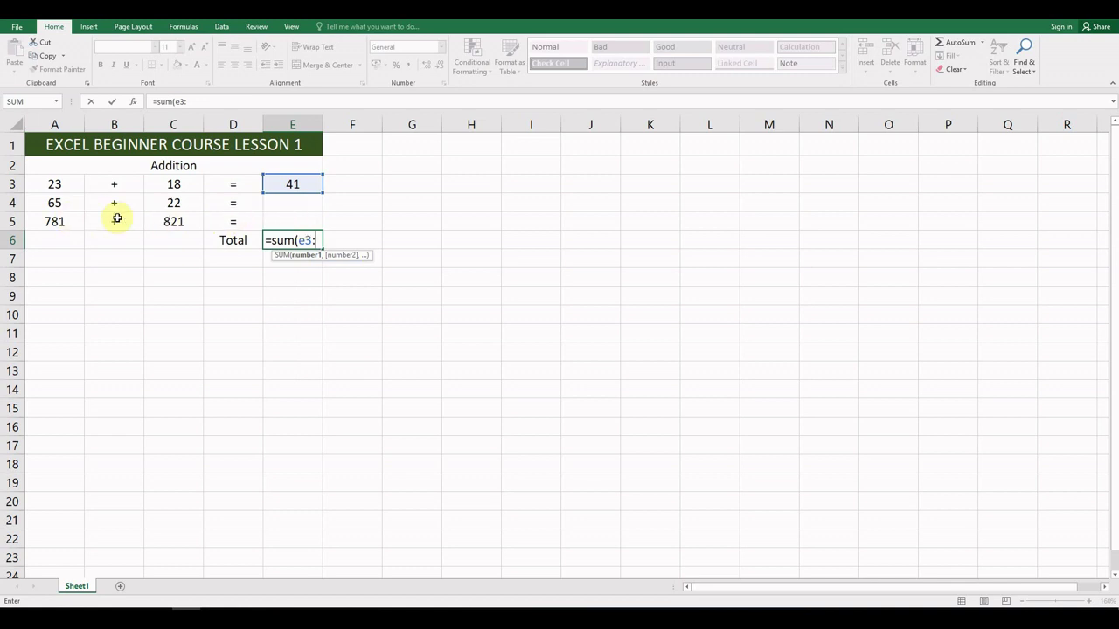
pyautogui.write('3')
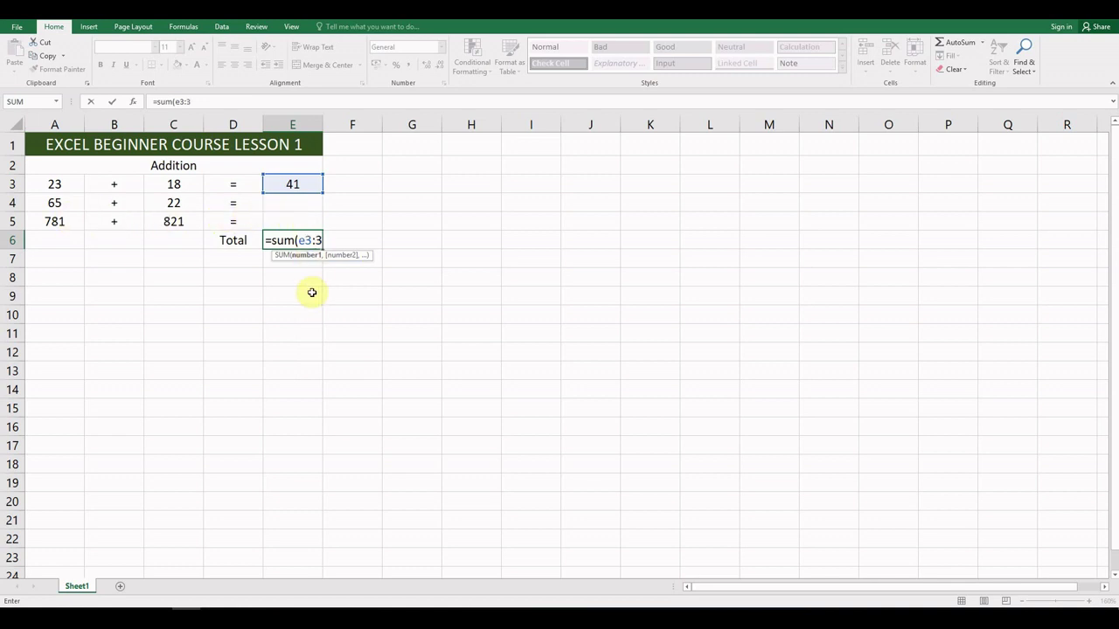
pyautogui.press('BackSpace')
pyautogui.write('e5')
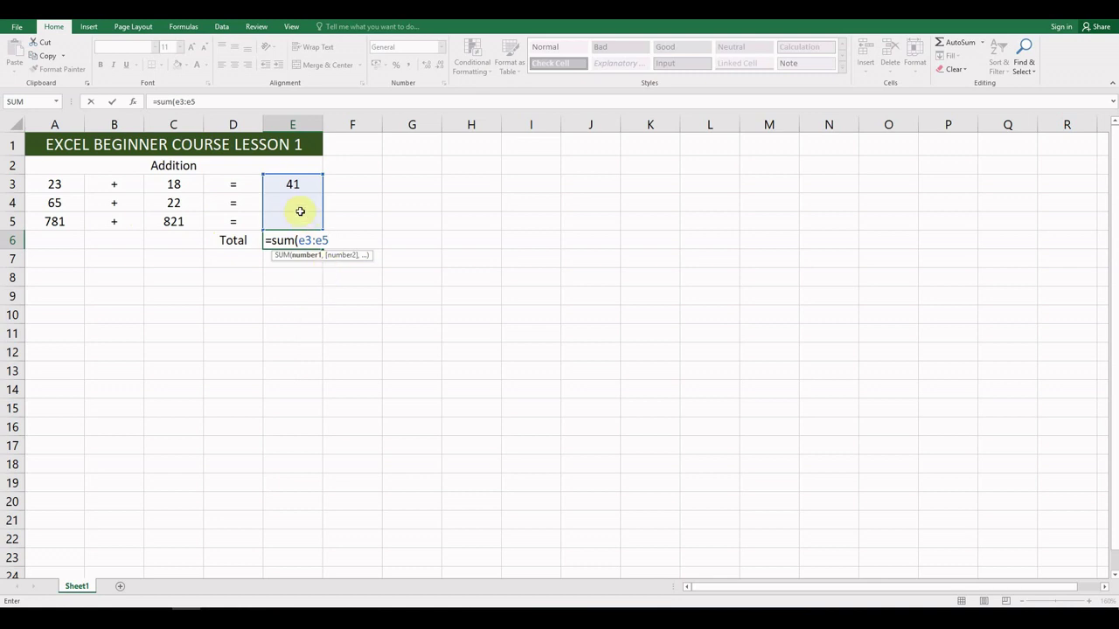
pyautogui.write(')')
pyautogui.press('Return')
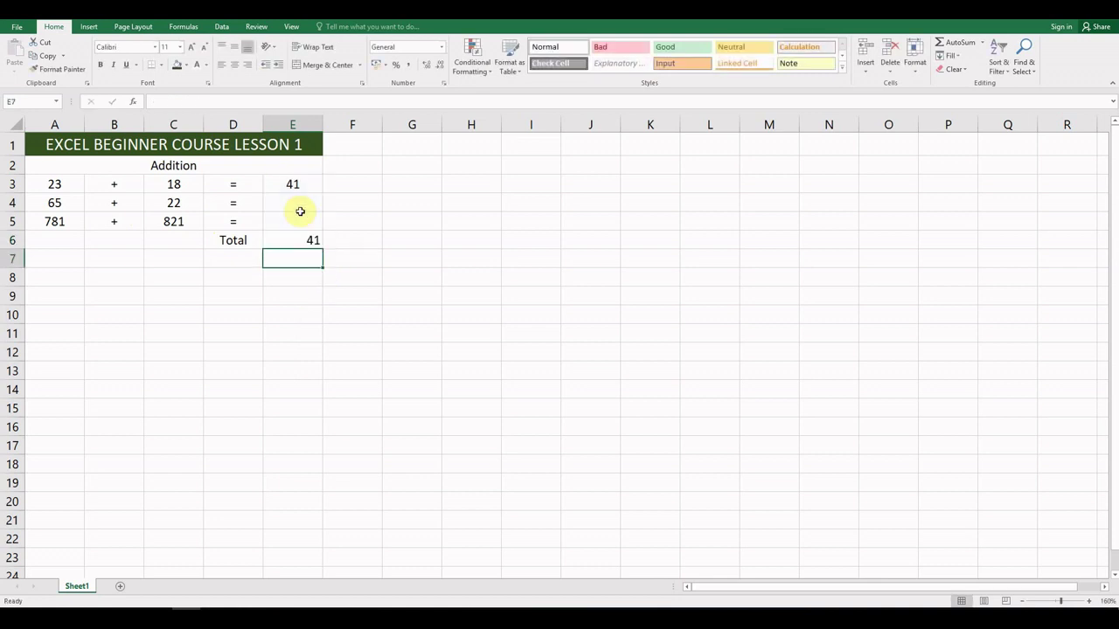
pyautogui.press('Up')
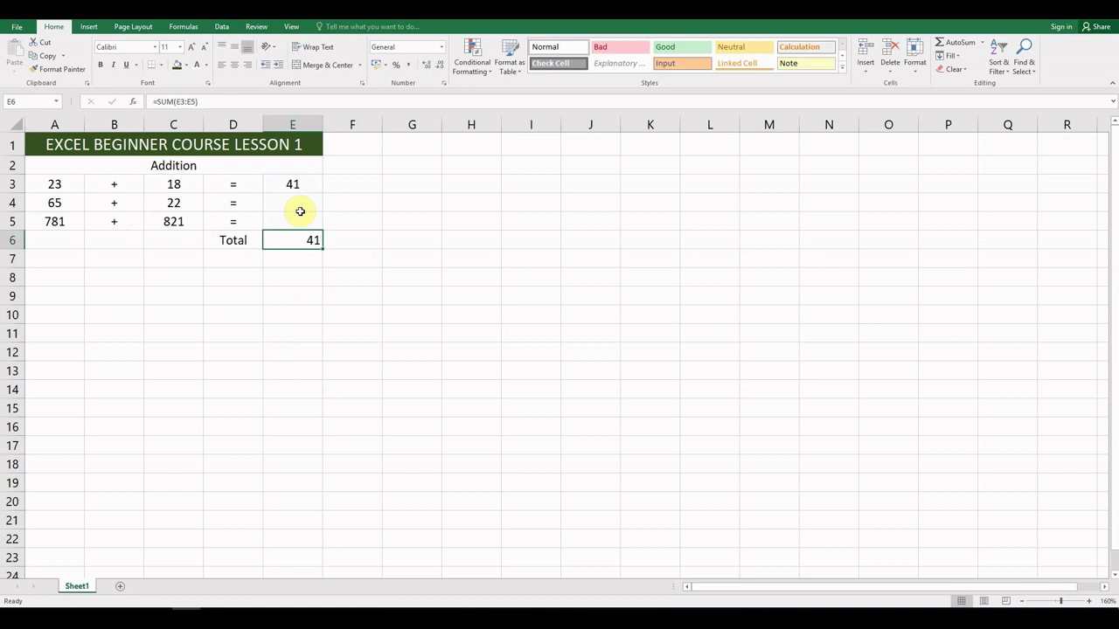
# Enter the formula =A4+C4 in cell E4, picking the two number cells as references
pyautogui.click(300, 213)
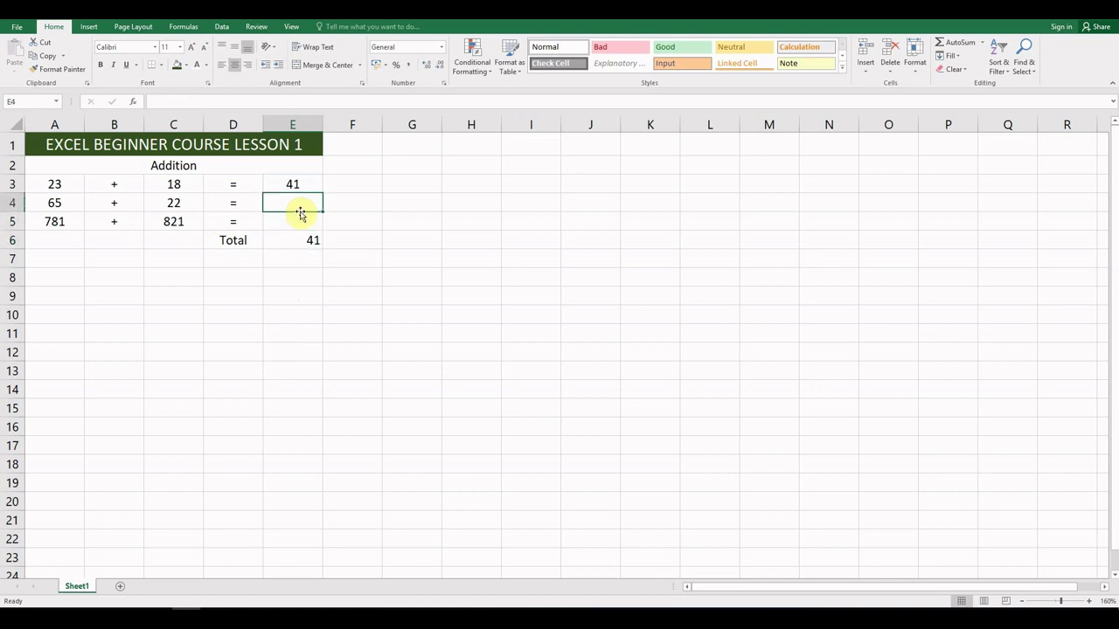
pyautogui.write('=')
pyautogui.press('Left')
pyautogui.press('Left')
pyautogui.press('Left')
pyautogui.press('Left')
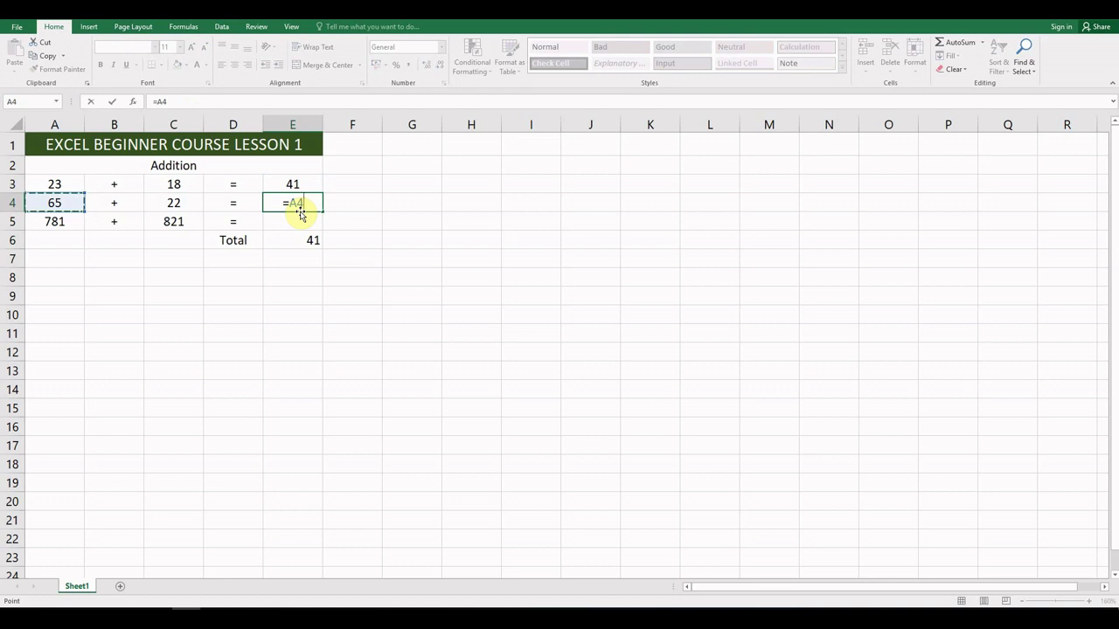
pyautogui.write('+')
pyautogui.click(183, 202)
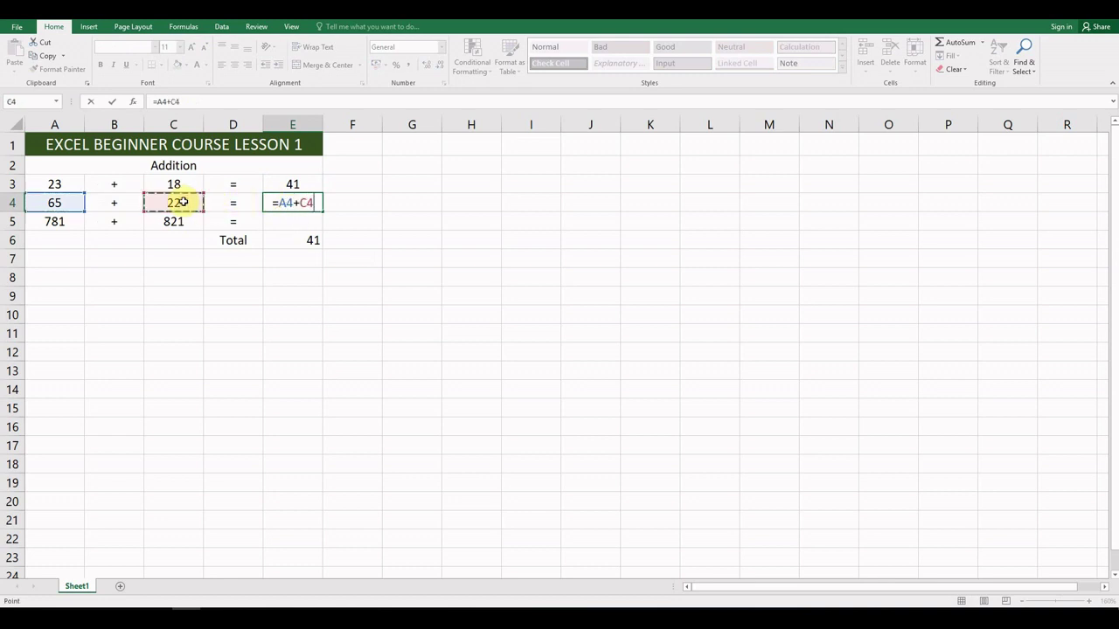
pyautogui.press('Return')
pyautogui.press('Down')
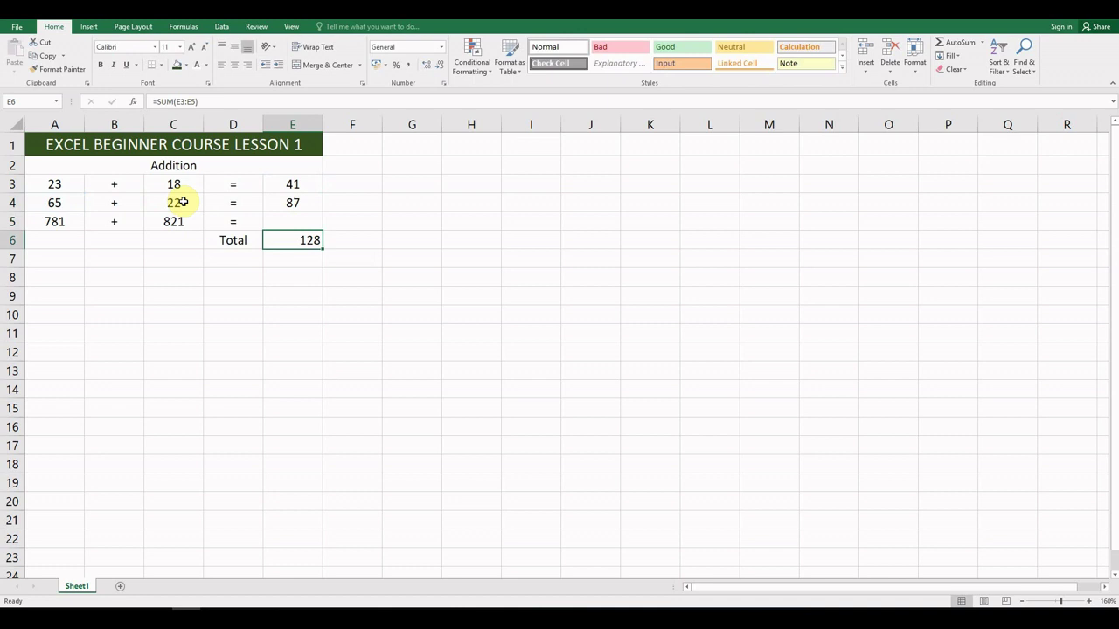
# Enter the formula =A5+C5 in cell E5, picking the two number cells as references
pyautogui.press('Up')
pyautogui.hotkey('shift', 'Up')
pyautogui.hotkey('shift', 'Up')
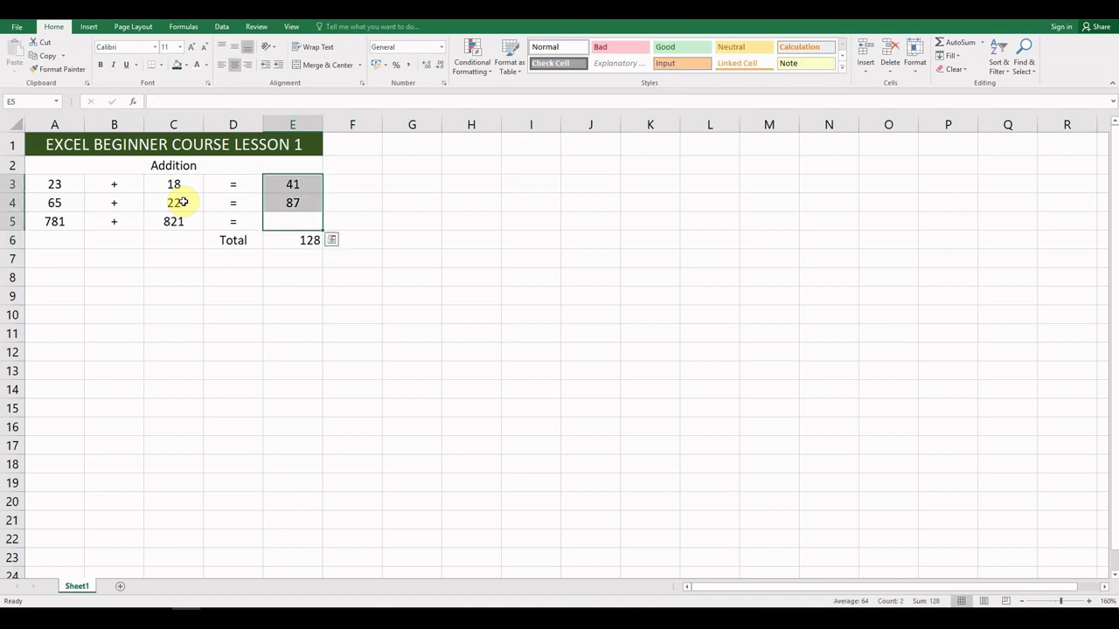
pyautogui.hotkey('shift', 'Down')
pyautogui.hotkey('shift', 'Down')
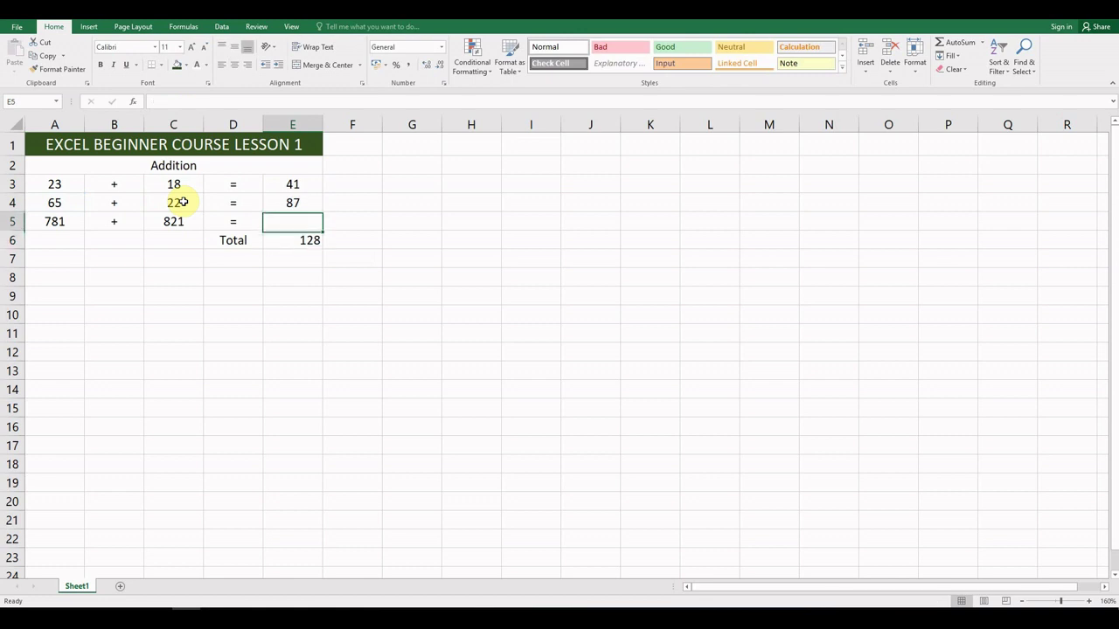
pyautogui.write('=')
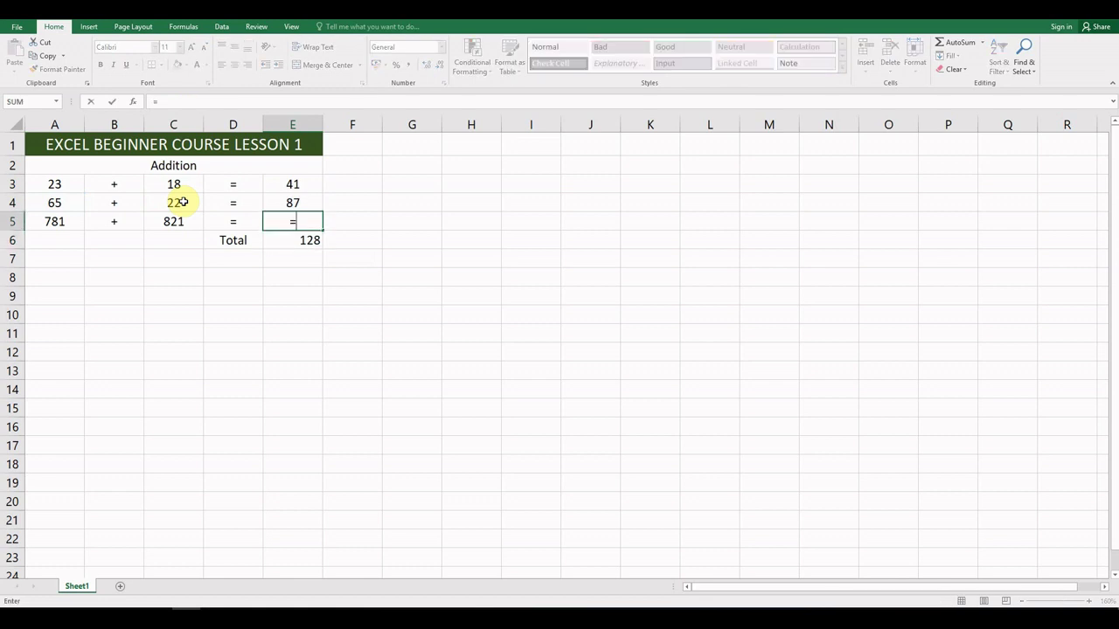
pyautogui.click(63, 218)
pyautogui.write('+')
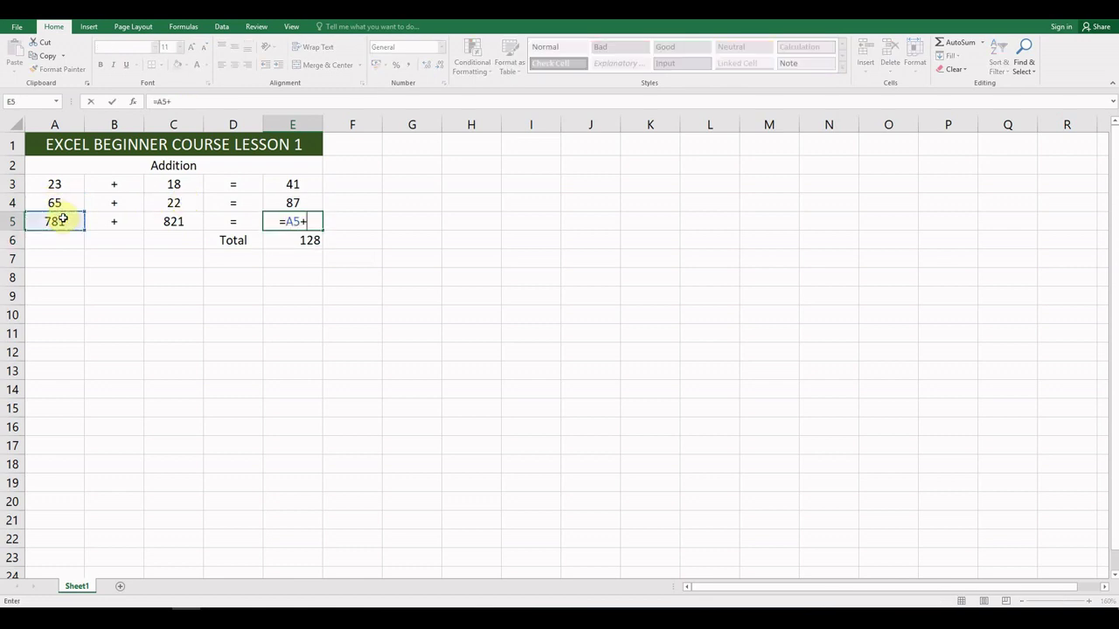
pyautogui.click(160, 219)
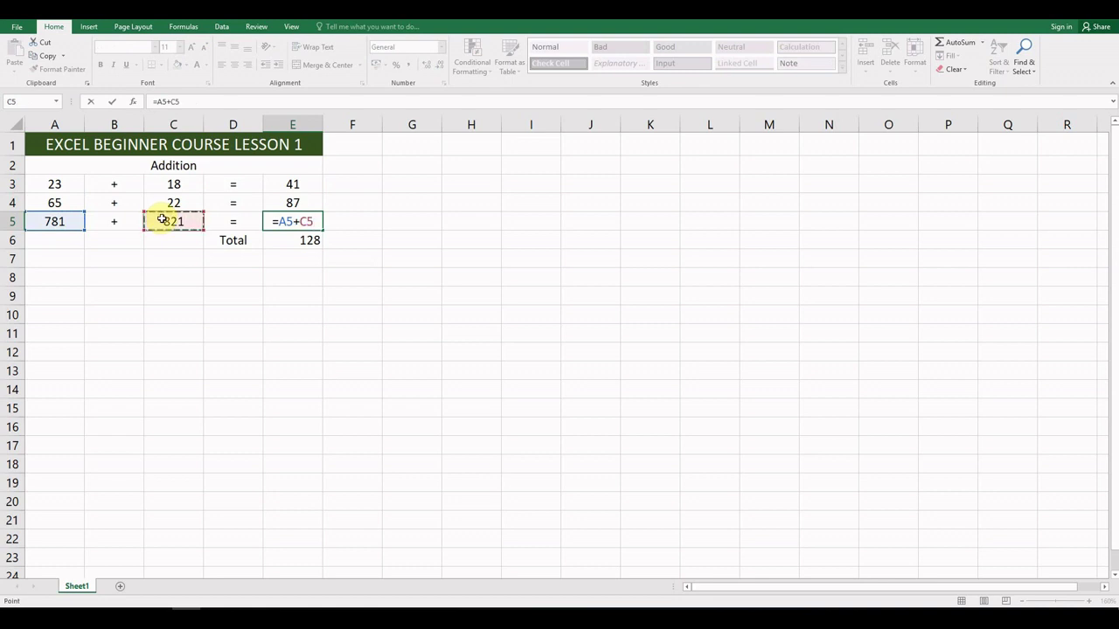
pyautogui.press('Return')
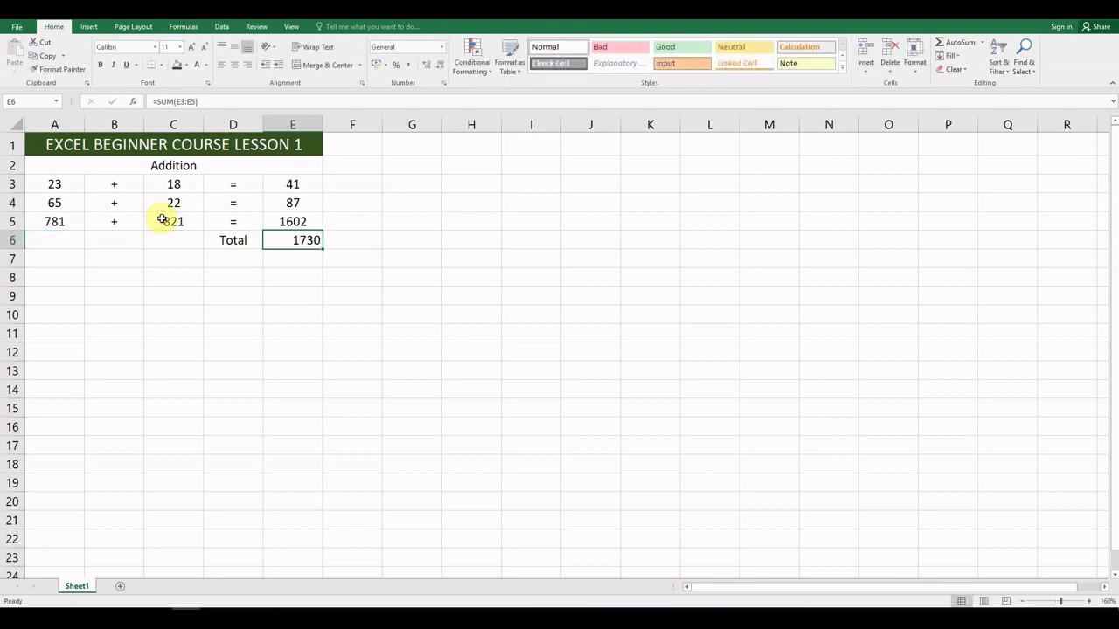
# Center the total in cell E6 horizontally, and merge and center the empty cells A7 through E7
pyautogui.click(232, 66)
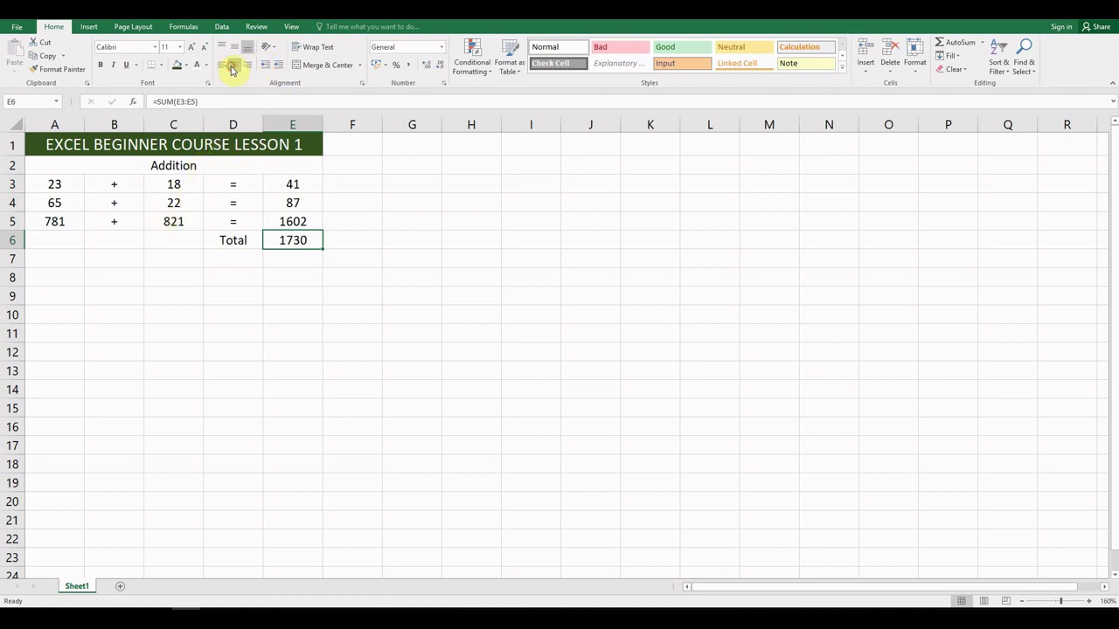
pyautogui.click(289, 258)
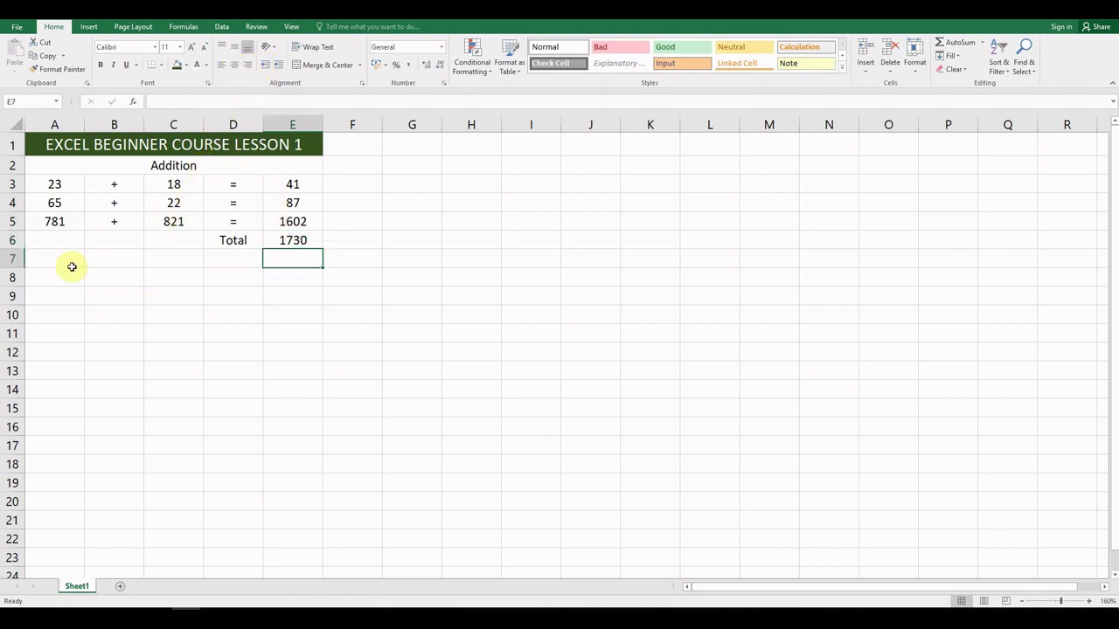
pyautogui.moveTo(63, 256); pyautogui.dragTo(265, 262)
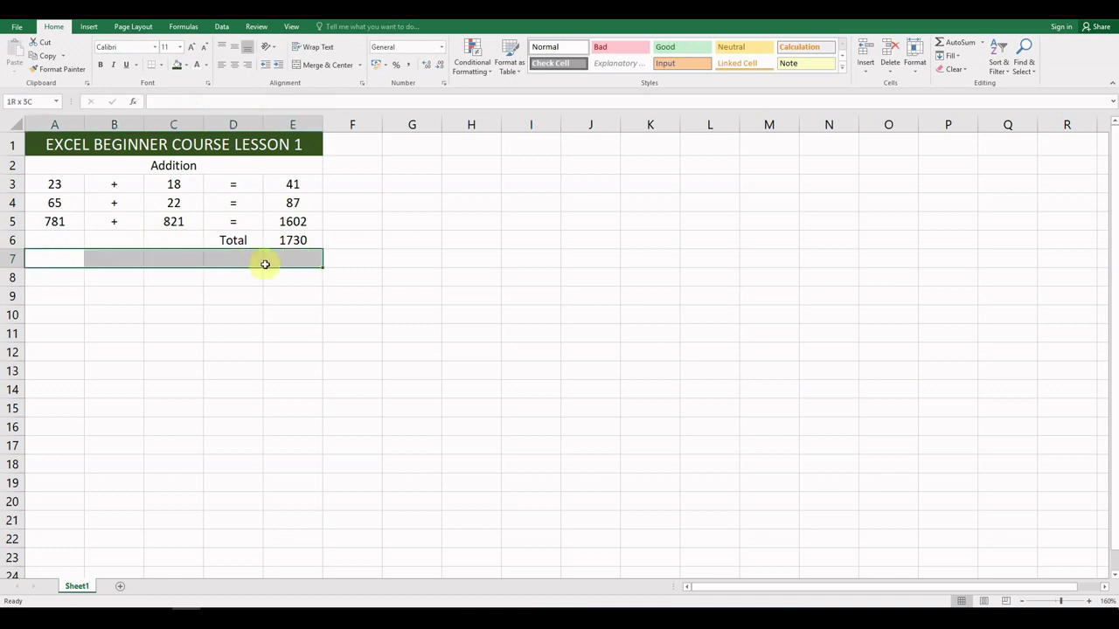
pyautogui.click(333, 70)
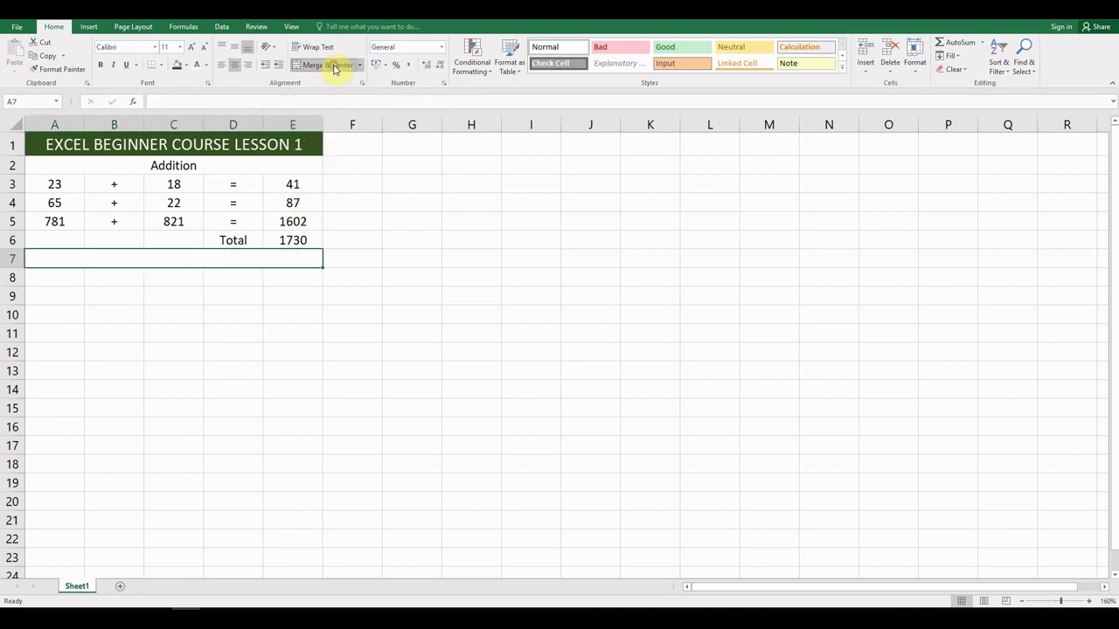
# Enter the numbers 82, 38 and 381 in cells A8 through A10
pyautogui.click(58, 278)
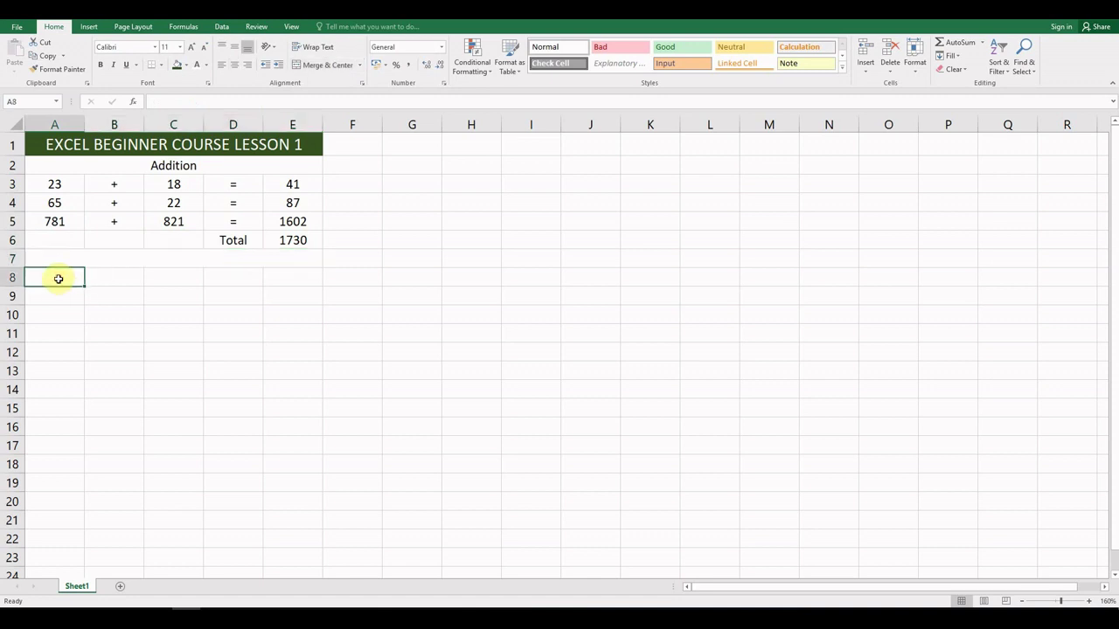
pyautogui.write('38')
pyautogui.press('Return')
pyautogui.write('38')
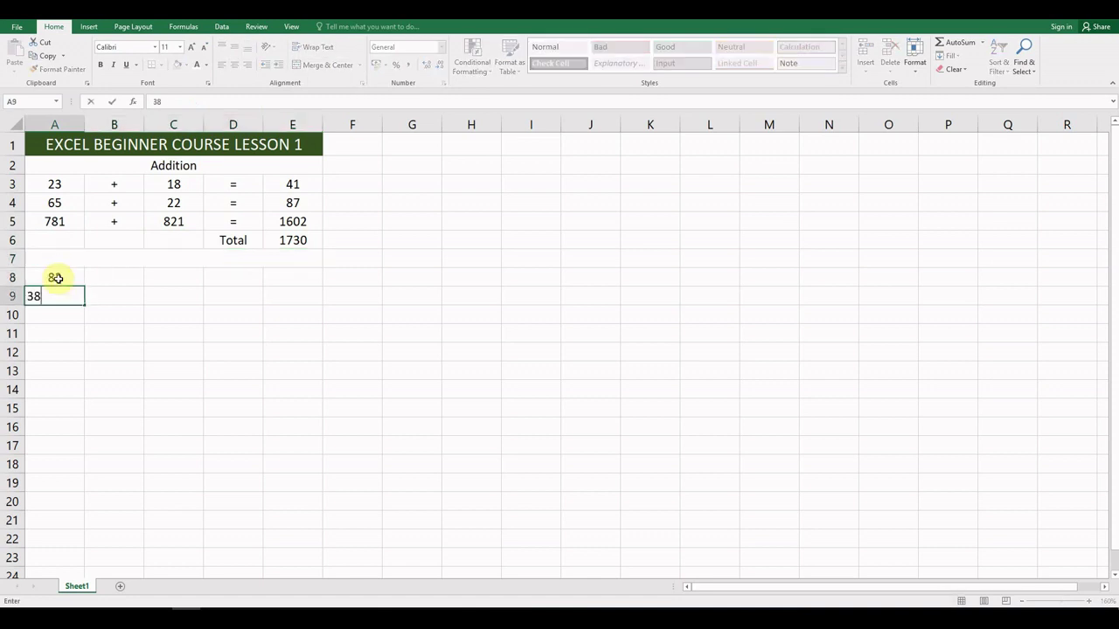
pyautogui.press('Return')
pyautogui.write('381')
pyautogui.press('Return')
# Enter a minus sign in cell B8, beside the first number of the new section
pyautogui.press('Up')
pyautogui.press('Up')
pyautogui.press('Up')
pyautogui.press('Right')
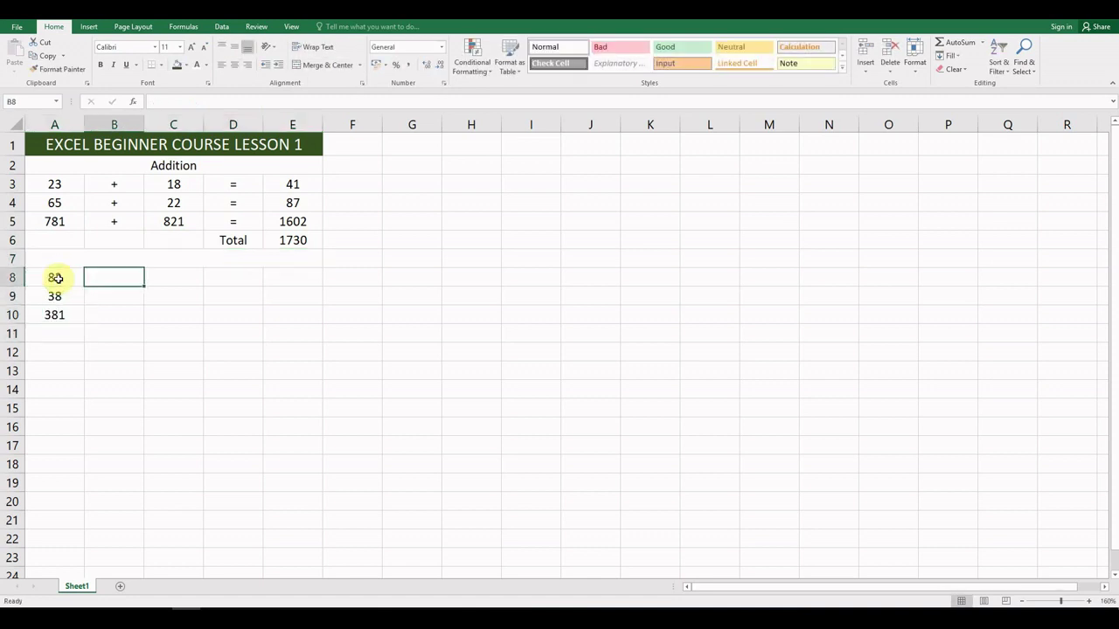
pyautogui.write('-')
pyautogui.press('Return')
pyautogui.write('-')
pyautogui.press('Down')
pyautogui.write('-')
pyautogui.press('Down')
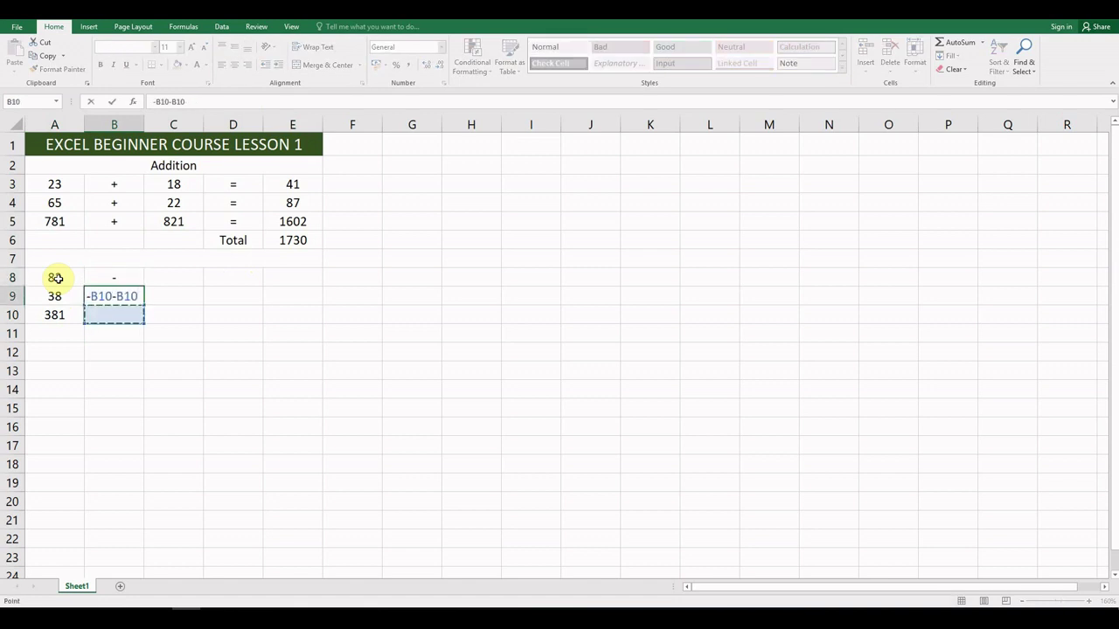
pyautogui.press('Escape')
# Enter minus signs in cells B9 and B10
pyautogui.write('-')
pyautogui.press('Return')
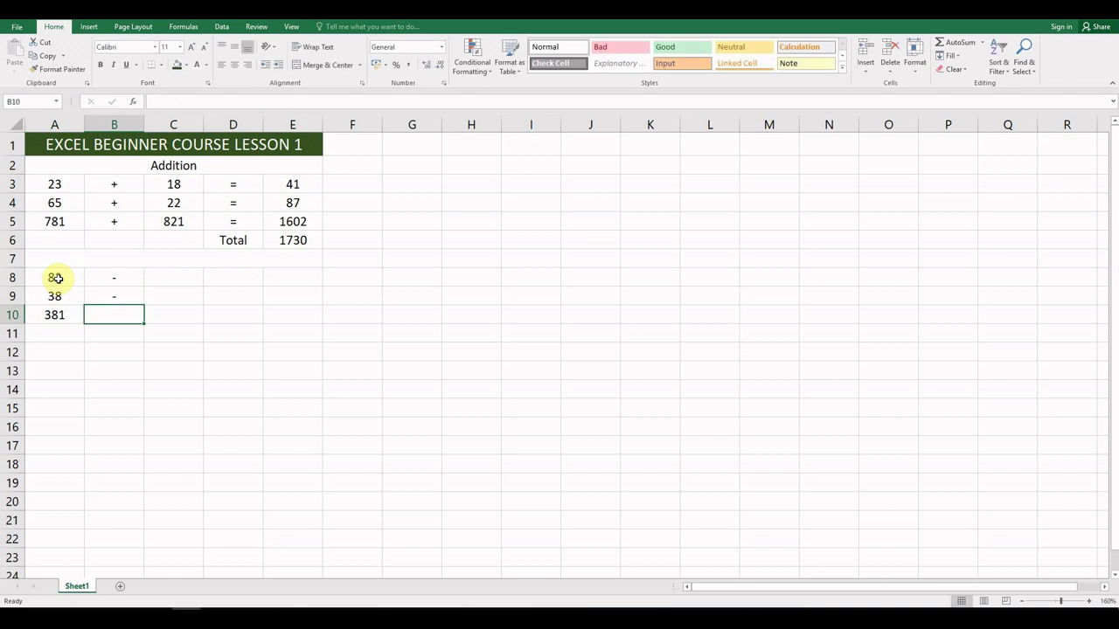
pyautogui.write('-')
pyautogui.press('Return')
# Copy the equals signs from cells D3 through D5 into cells D8 through D10
pyautogui.press('Right')
pyautogui.press('Up')
pyautogui.press('Up')
pyautogui.press('Up')
pyautogui.press('Right')
pyautogui.press('Right')
pyautogui.press('Right')
pyautogui.press('Up')
pyautogui.press('Up')
pyautogui.press('Up')
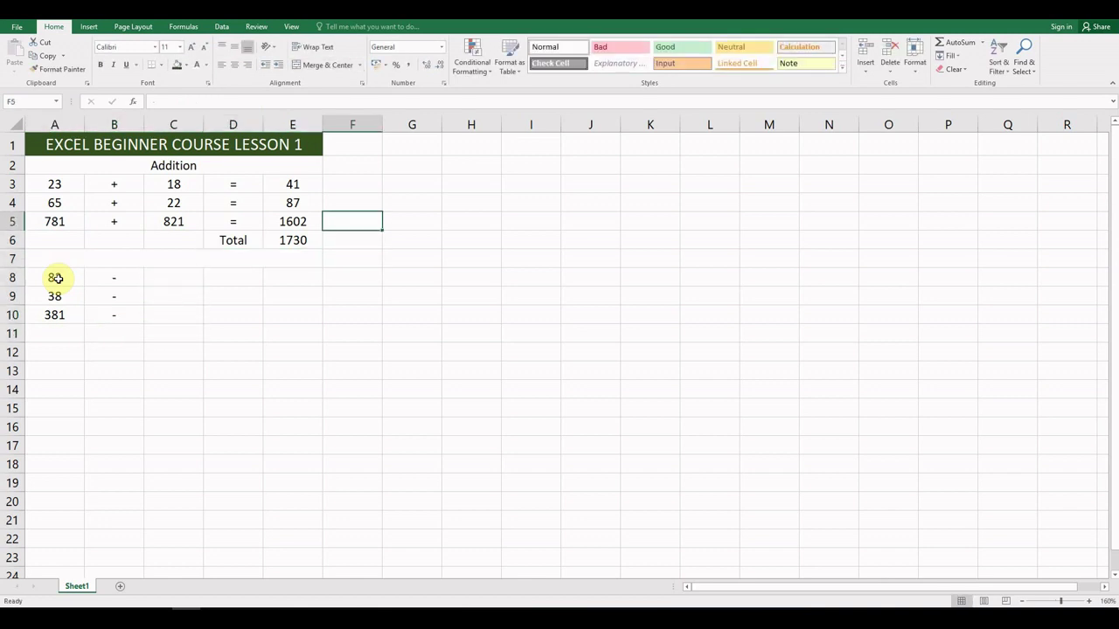
pyautogui.press('Left')
pyautogui.press('Left')
pyautogui.hotkey('shift', 'Up')
pyautogui.hotkey('shift', 'Up')
pyautogui.hotkey('ctrl', 'c')
pyautogui.press('Down')
pyautogui.press('Down')
pyautogui.press('Down')
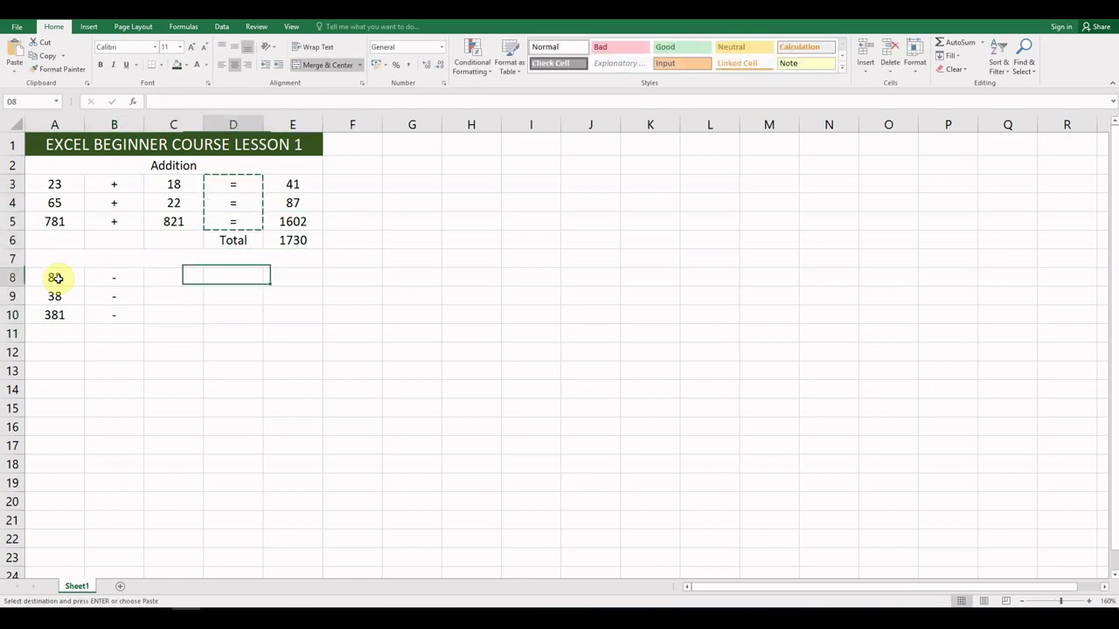
pyautogui.hotkey('ctrl', 'v')
# Enter the numbers 28, 18 and 239 in cells C8 through C10
pyautogui.press('Left')
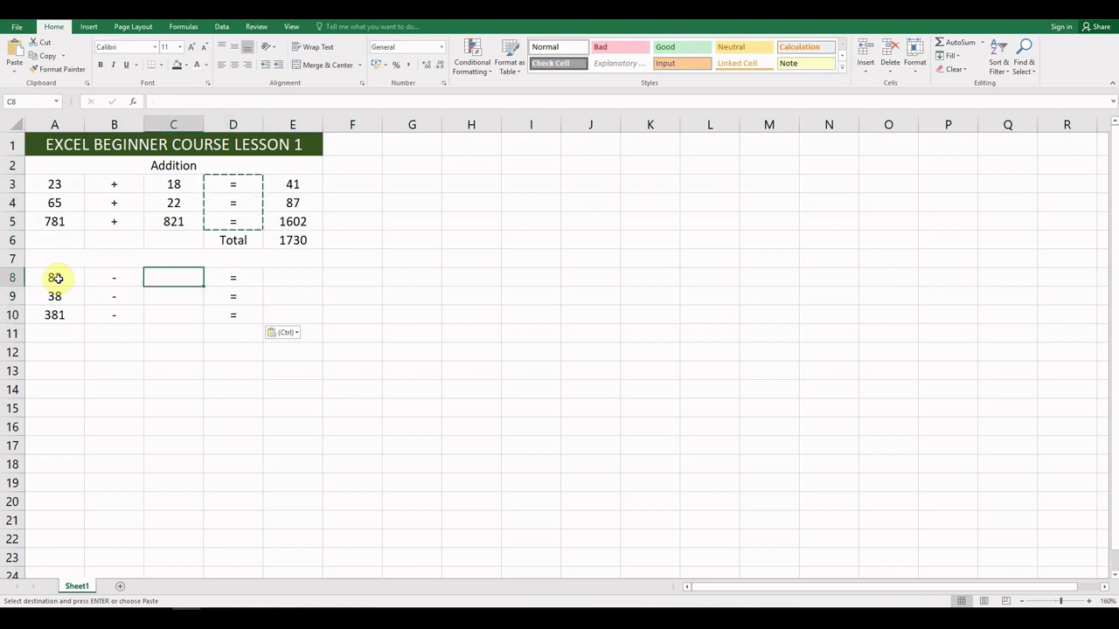
pyautogui.write('28')
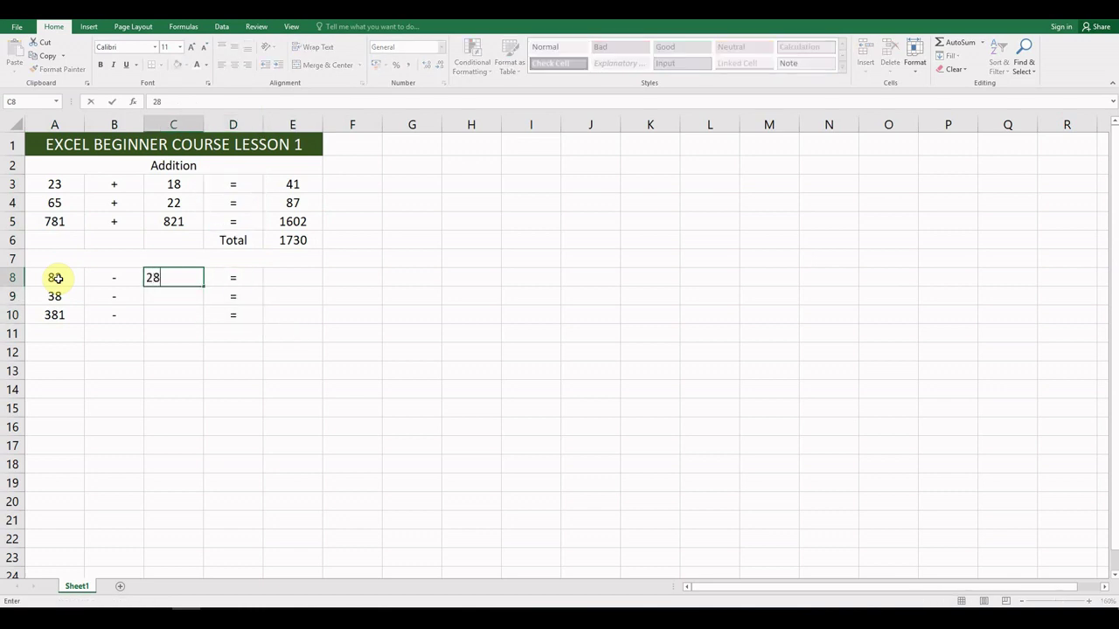
pyautogui.press('Return')
pyautogui.write('18')
pyautogui.press('Return')
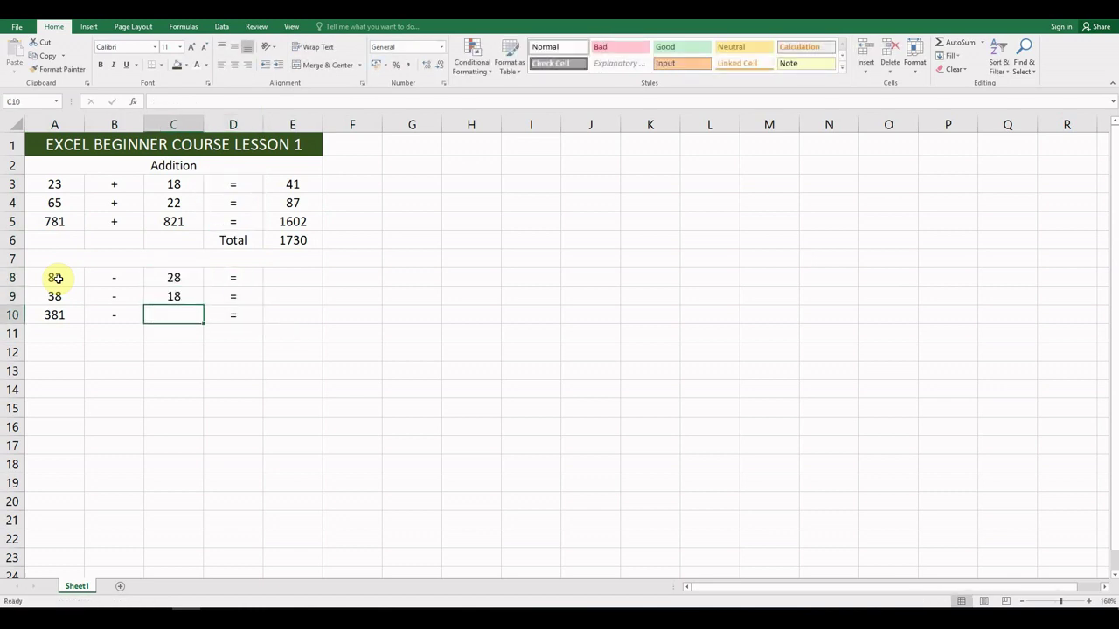
pyautogui.write('239')
pyautogui.press('Return')
# Enter the heading "Subtract" in the merged row 7 cell
pyautogui.press('Right')
pyautogui.press('Right')
pyautogui.press('Up')
pyautogui.press('Up')
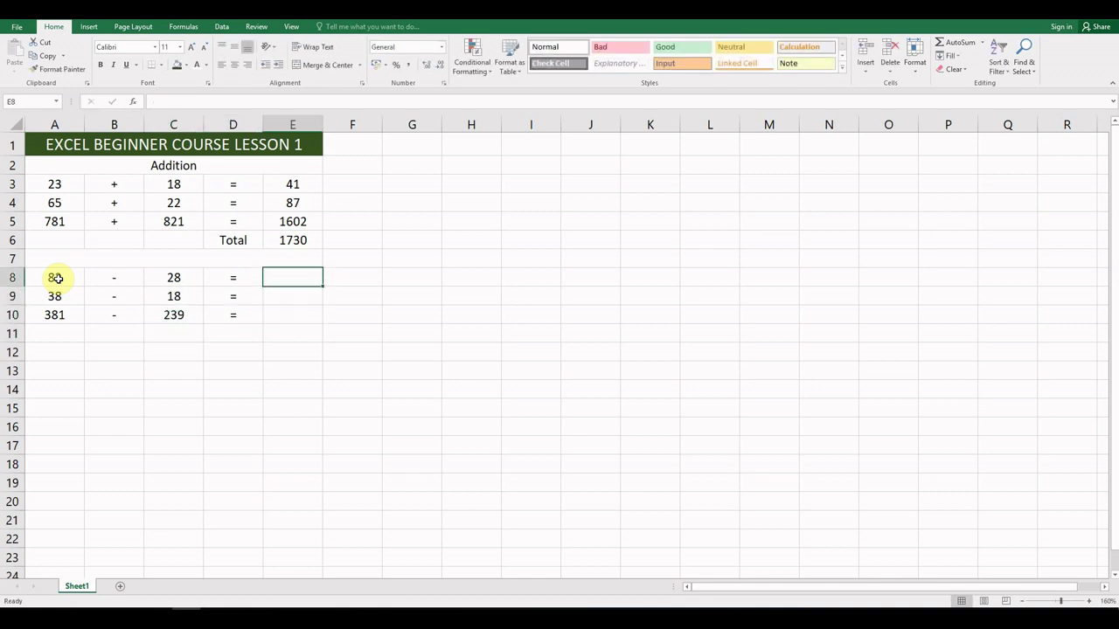
pyautogui.press('Up')
pyautogui.write('S')
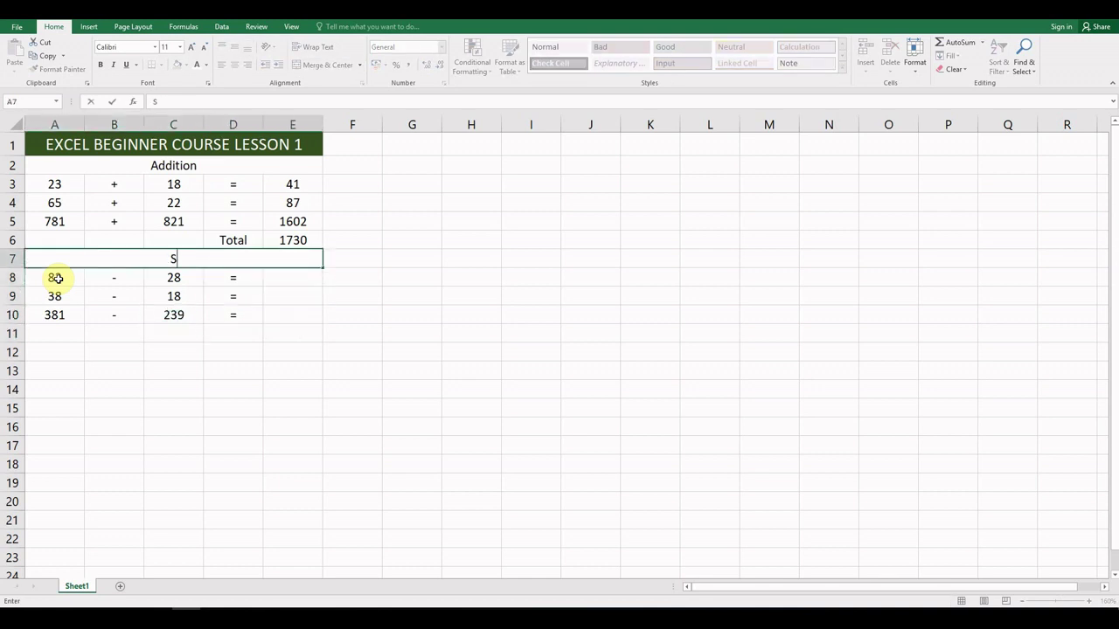
pyautogui.write('ubtract')
pyautogui.press('Return')
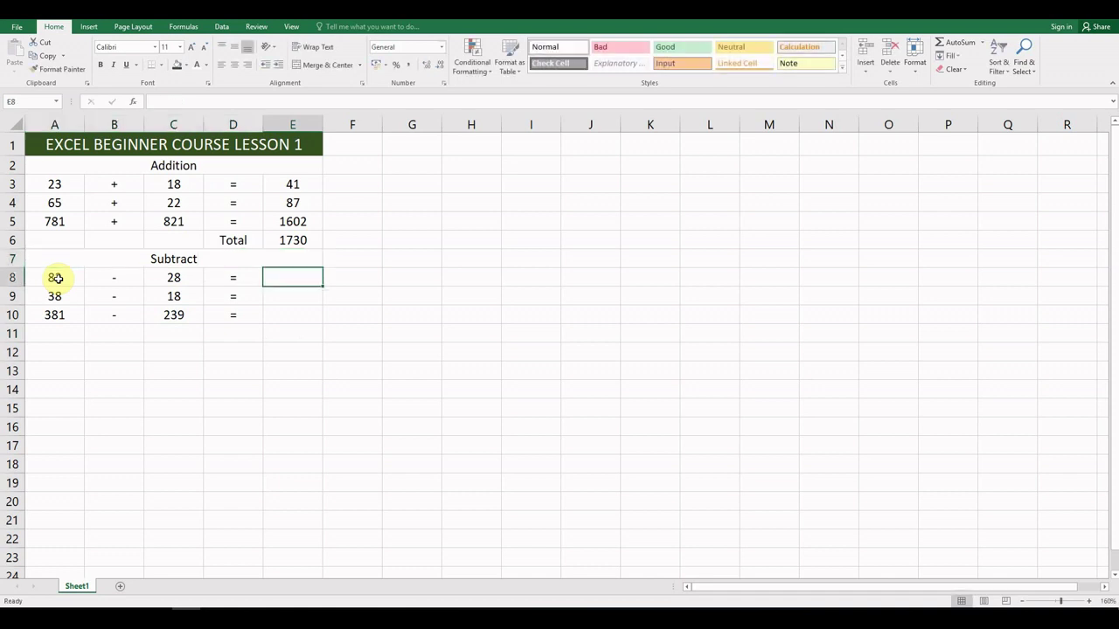
# Enter the formula =A8-C8 in cell E8, picking the two number cells as references
pyautogui.write('=')
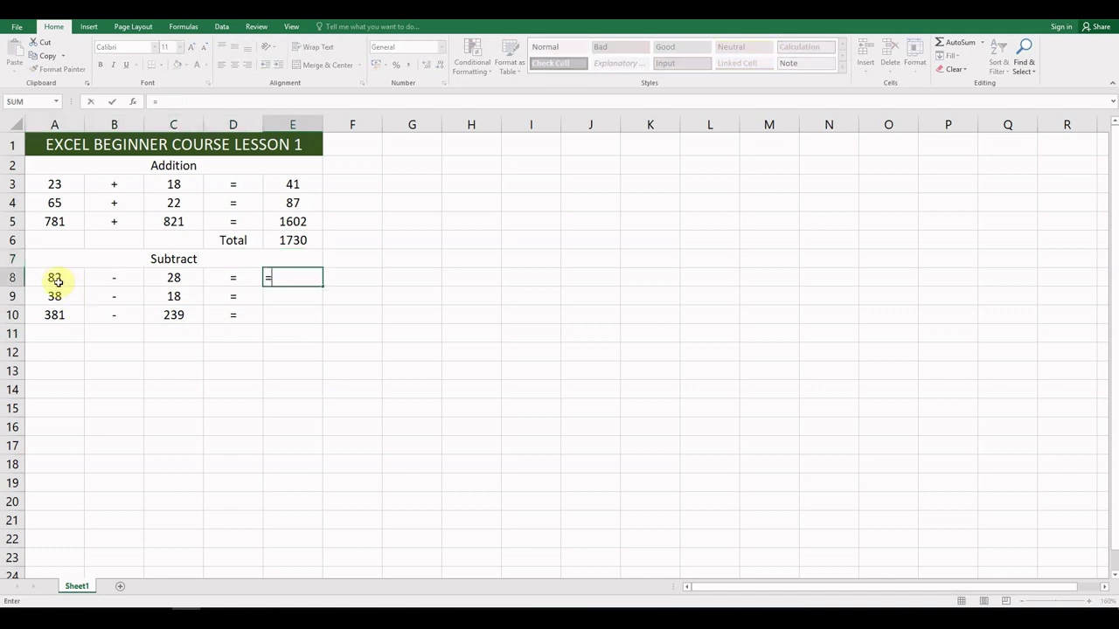
pyautogui.click(52, 277)
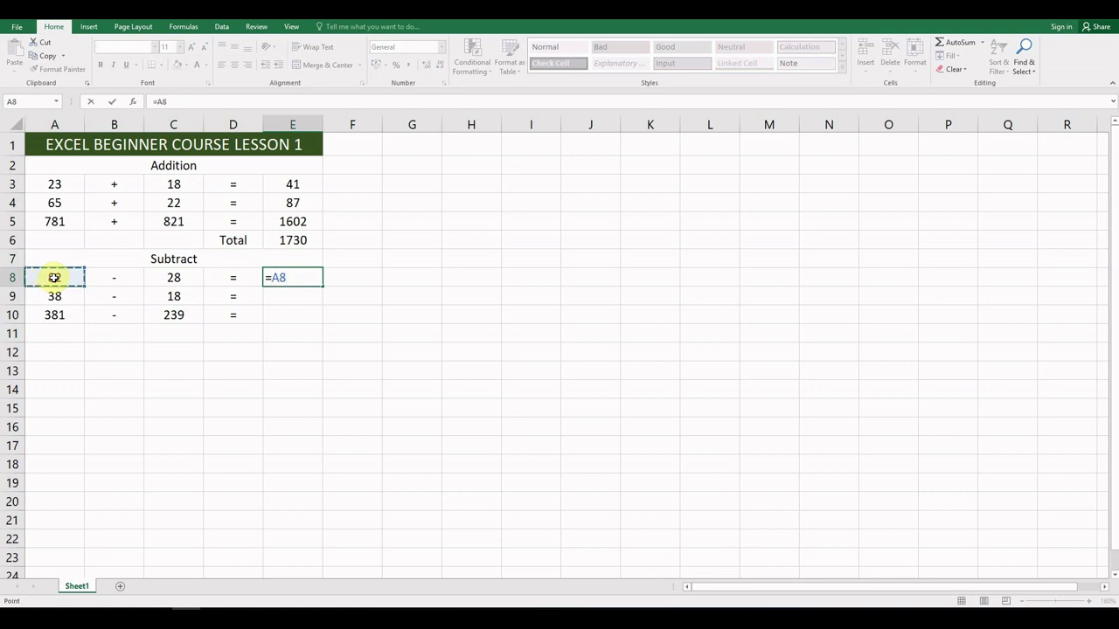
pyautogui.write('-')
pyautogui.click(155, 278)
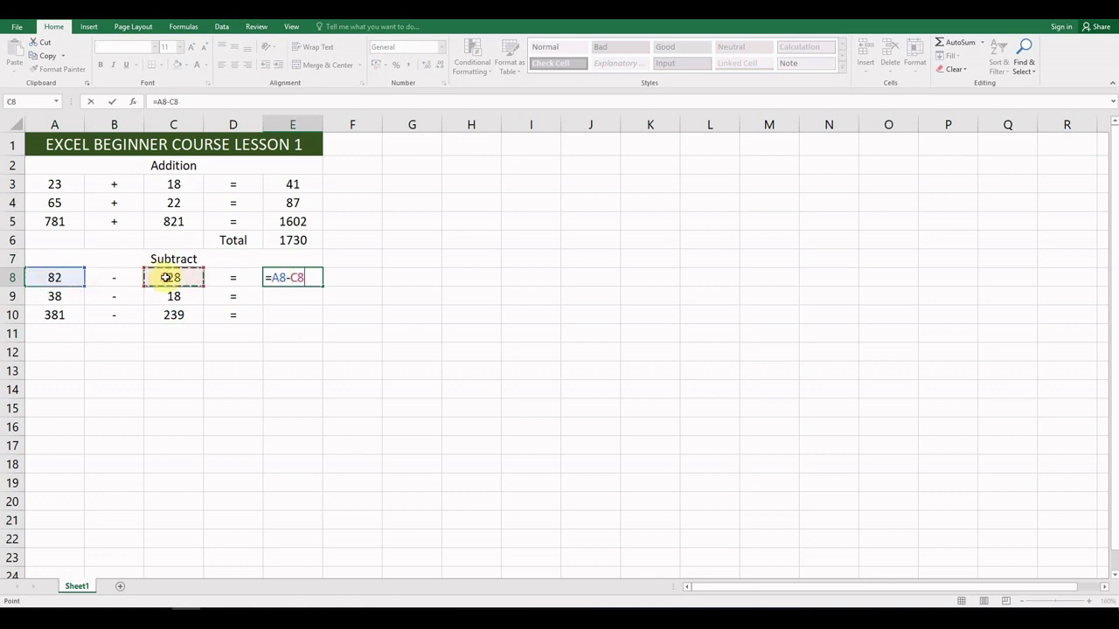
pyautogui.press('Return')
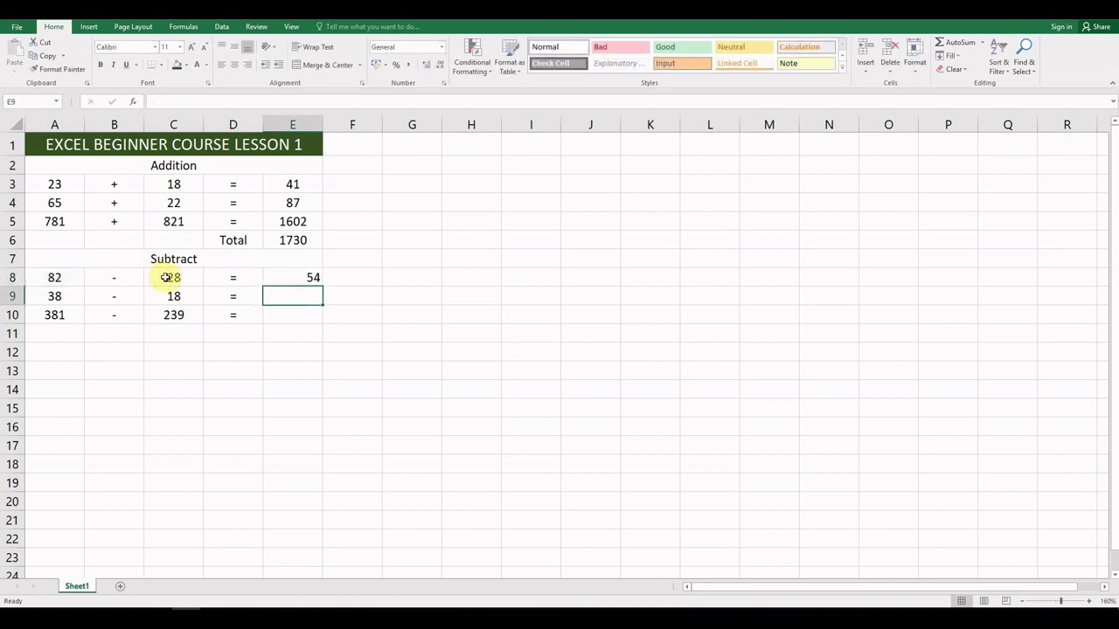
# Enter the label "Total" in cell D11 below the subtraction rows
pyautogui.press('Down')
pyautogui.press('Down')
pyautogui.press('Left')
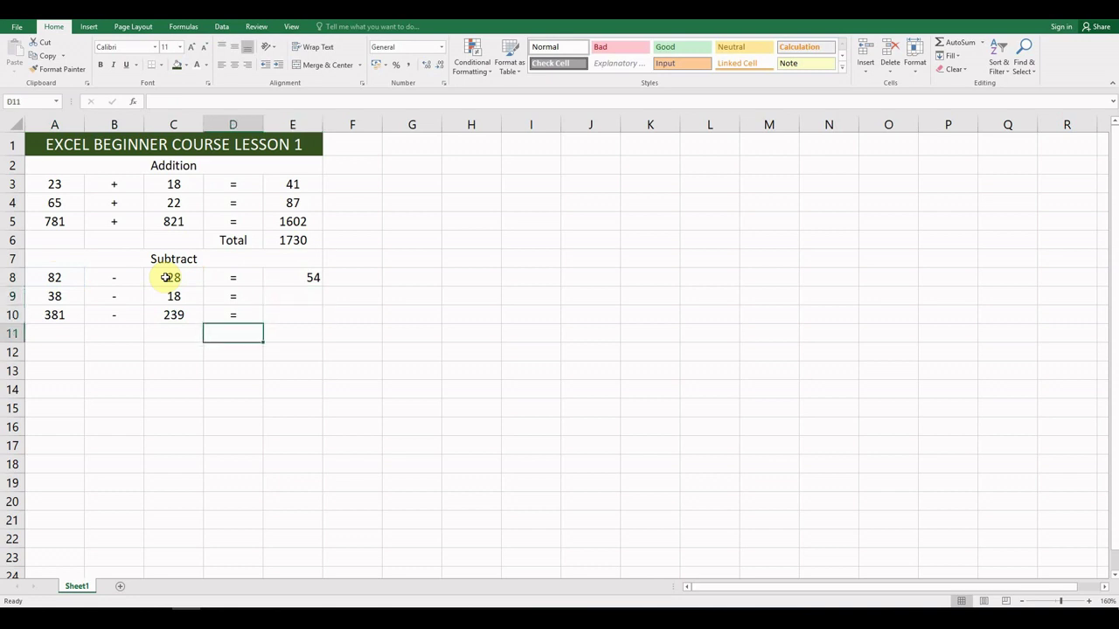
pyautogui.press('Right')
pyautogui.press('Left')
pyautogui.write('Total')
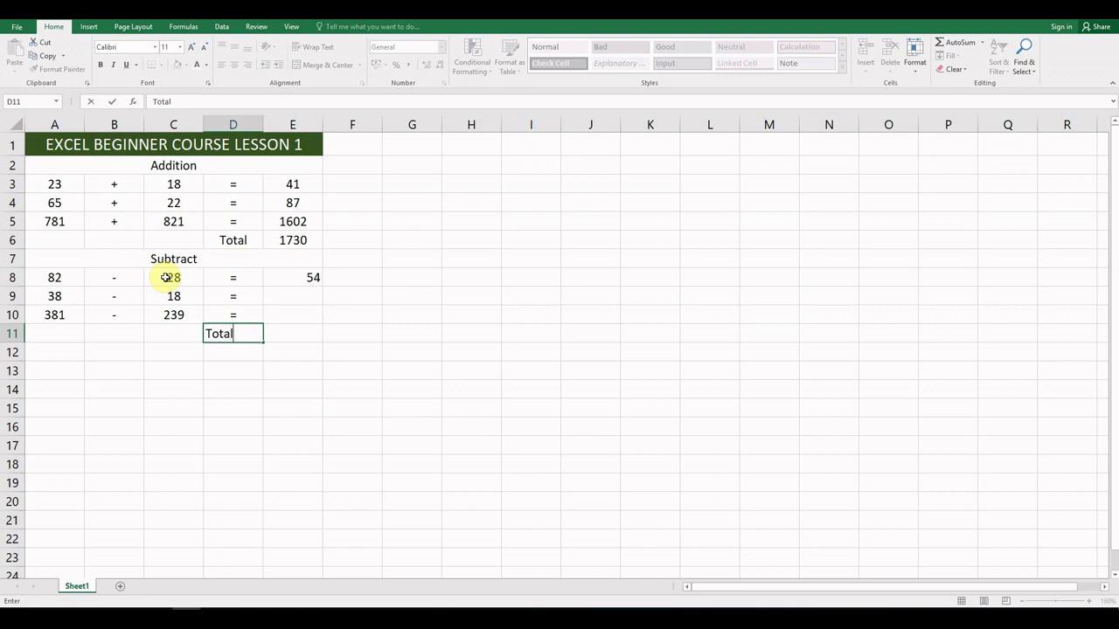
pyautogui.press('Right')
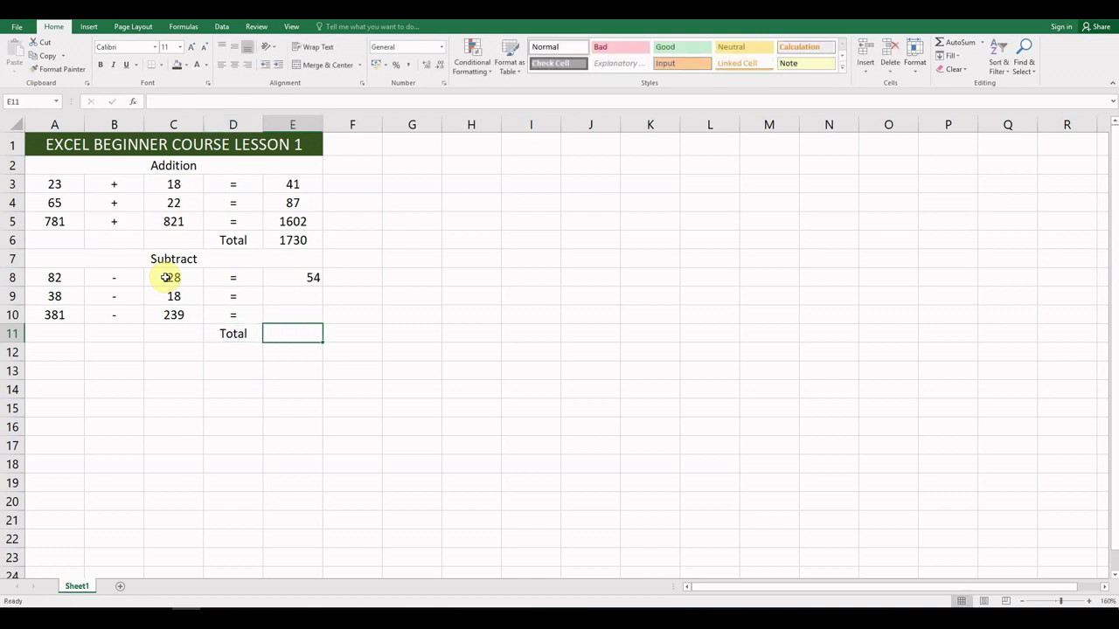
# Enter a SUM formula in cell E11 that totals the subtraction results in E8:E10
pyautogui.write('=')
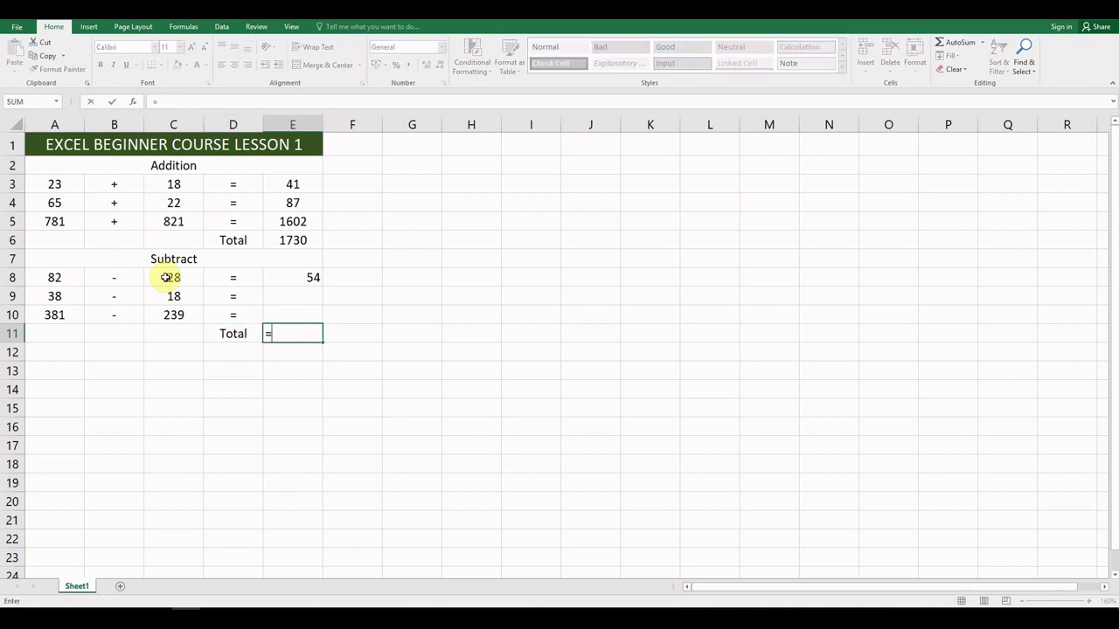
pyautogui.write('sum(')
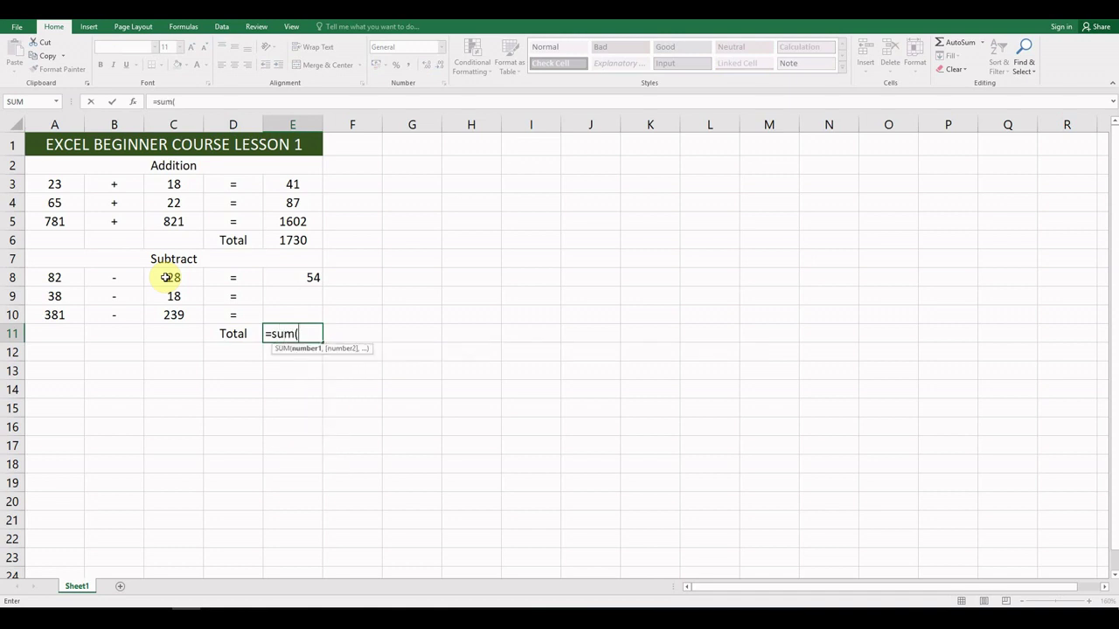
pyautogui.click(271, 278)
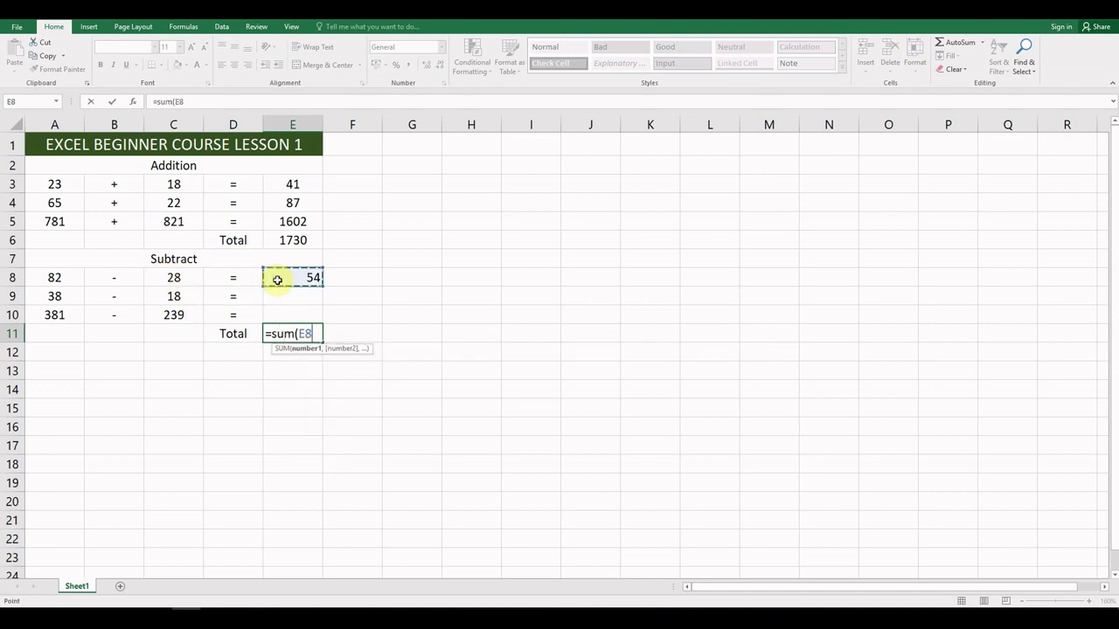
pyautogui.moveTo(277, 280); pyautogui.dragTo(298, 316)
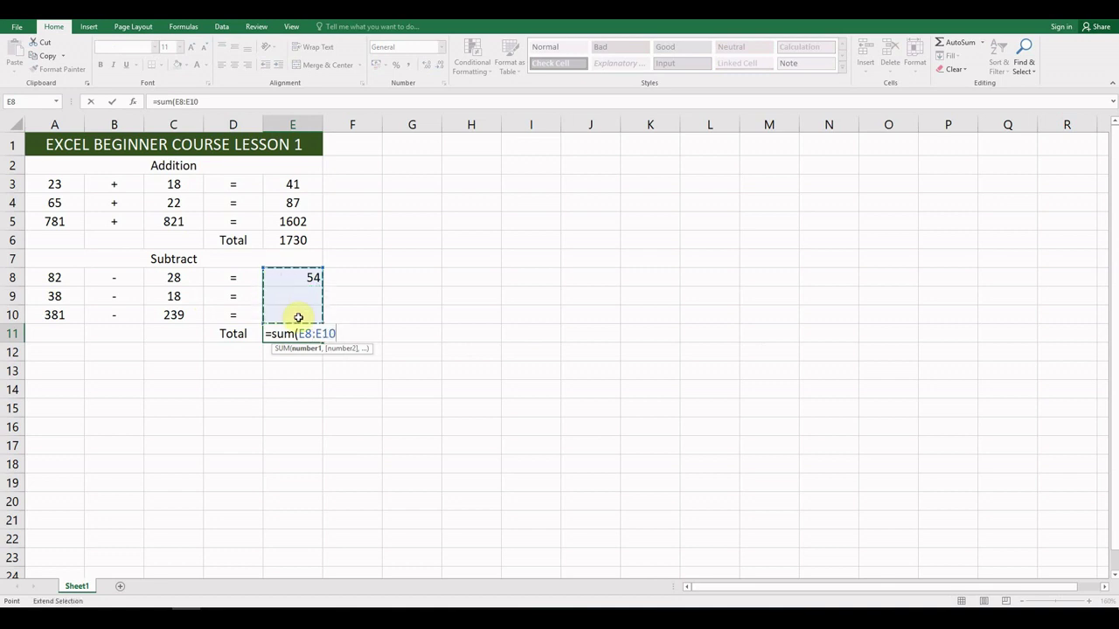
pyautogui.press('Return')
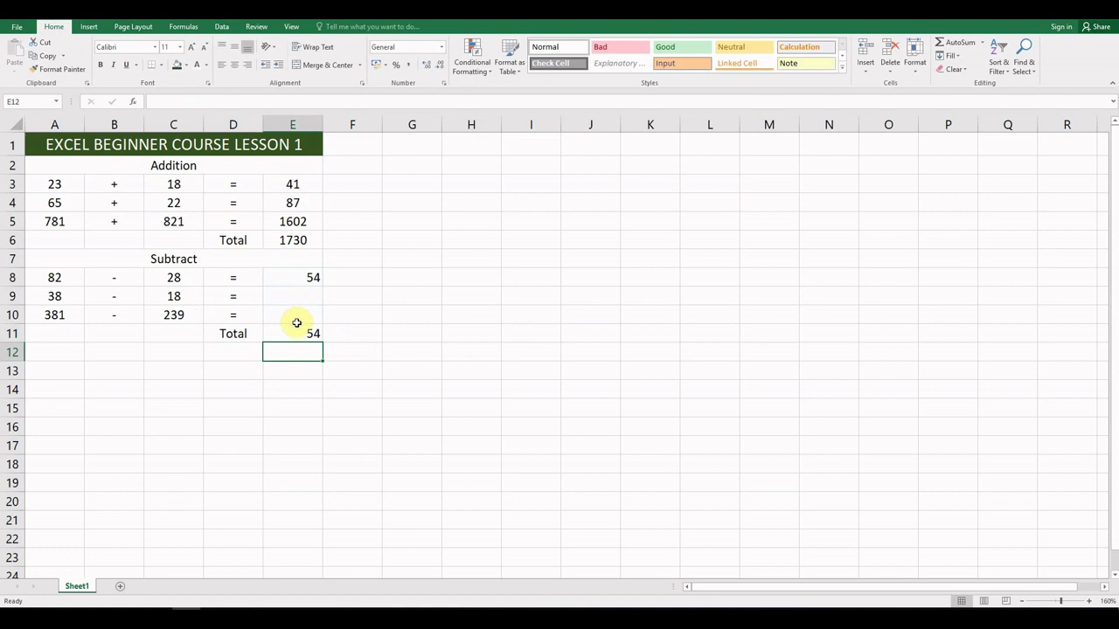
pyautogui.moveTo(295, 278); pyautogui.dragTo(297, 313)
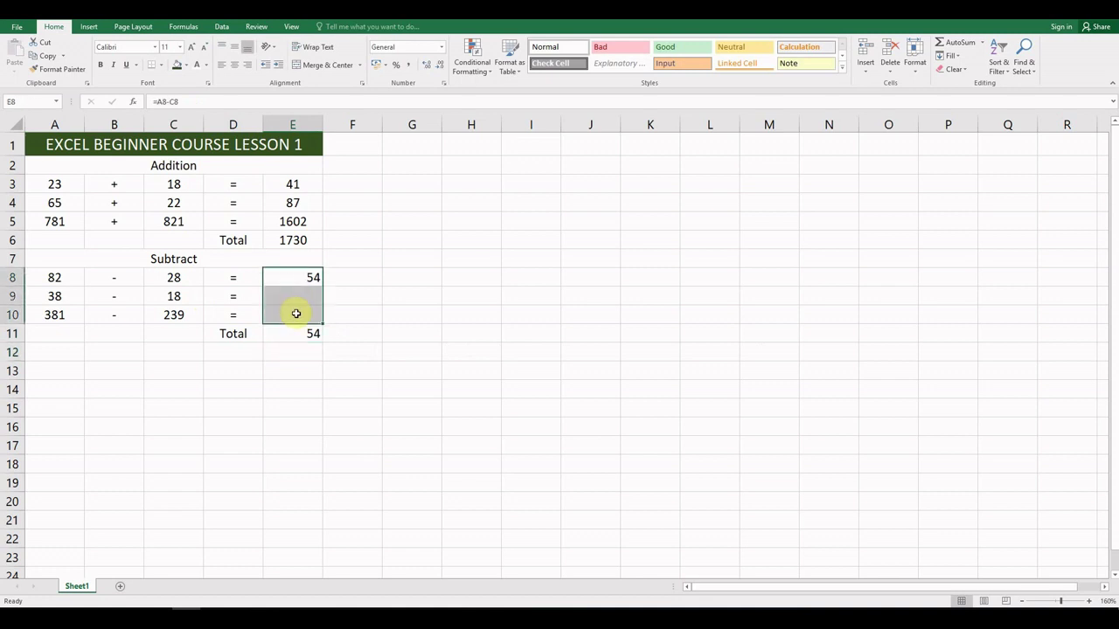
pyautogui.click(310, 350)
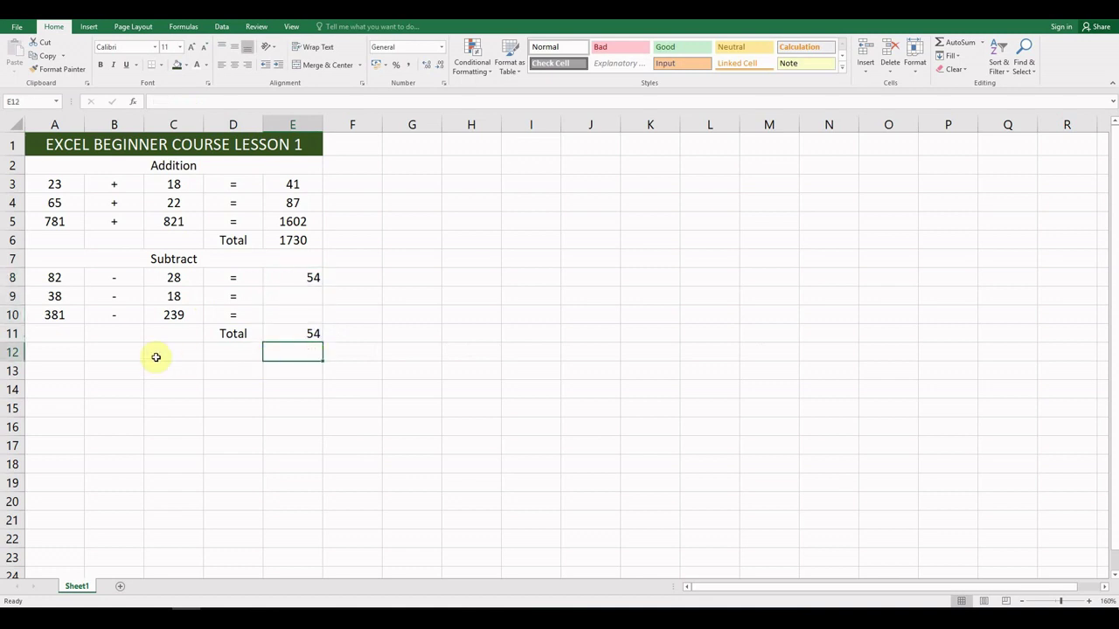
# Merge and center cells A12 through E12 and enter the heading "Multiplication" there
pyautogui.click(41, 352)
pyautogui.moveTo(146, 351); pyautogui.dragTo(274, 352)
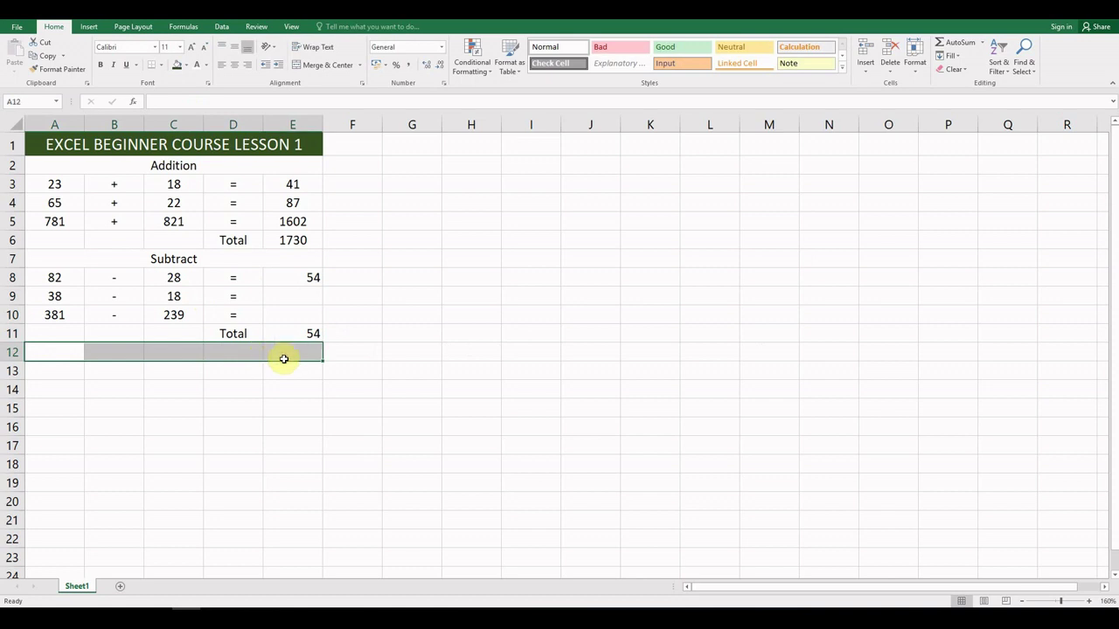
pyautogui.click(328, 64)
pyautogui.write('Mult')
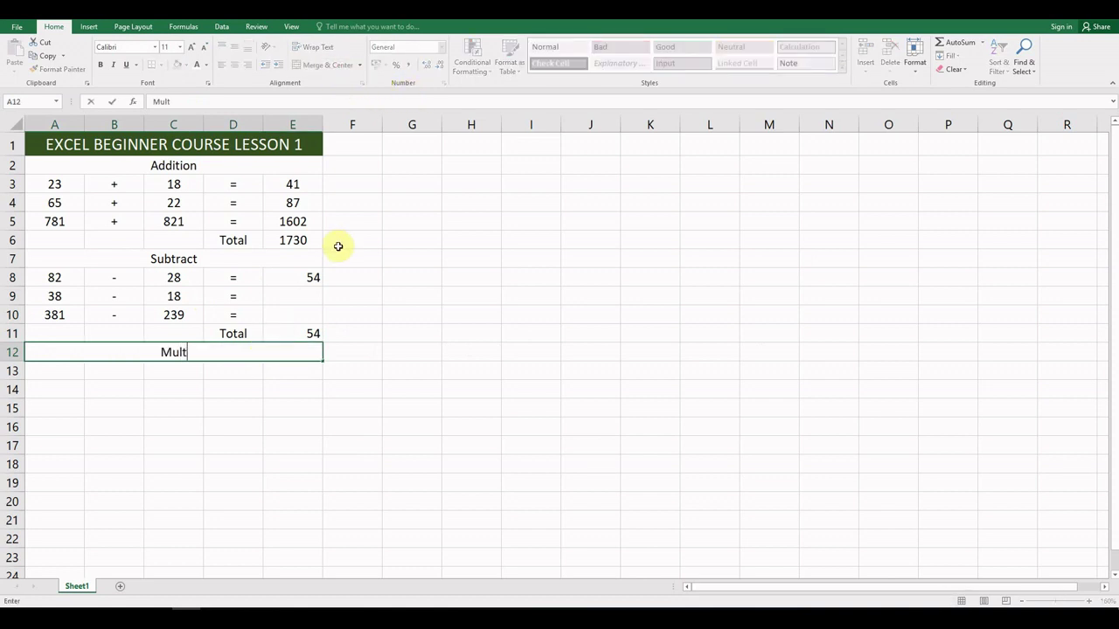
pyautogui.write('iplicatin')
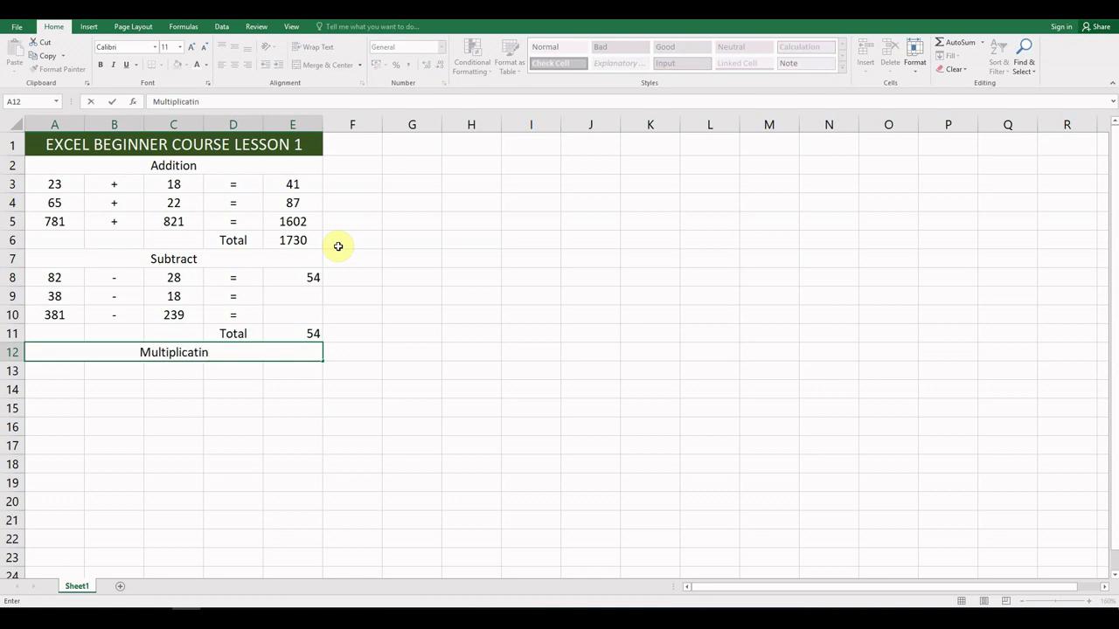
pyautogui.press('BackSpace')
pyautogui.press('BackSpace')
pyautogui.write('ion')
pyautogui.press('Return')
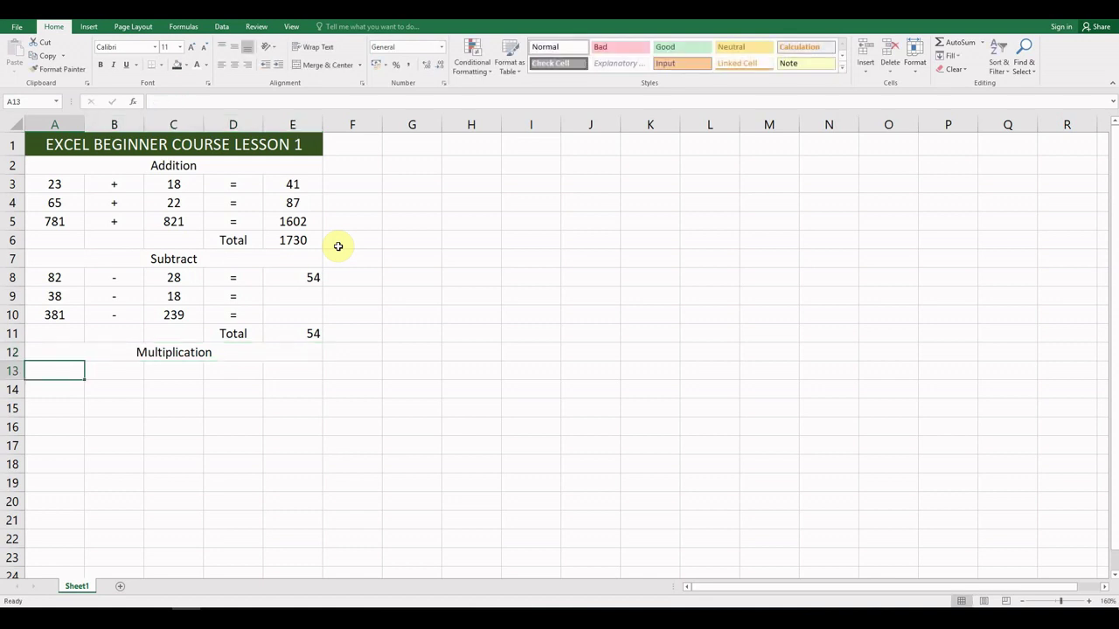
# Enter the numbers 3, 8 and 385 in cells A13 through A15
pyautogui.write('3')
pyautogui.press('Return')
pyautogui.write('8')
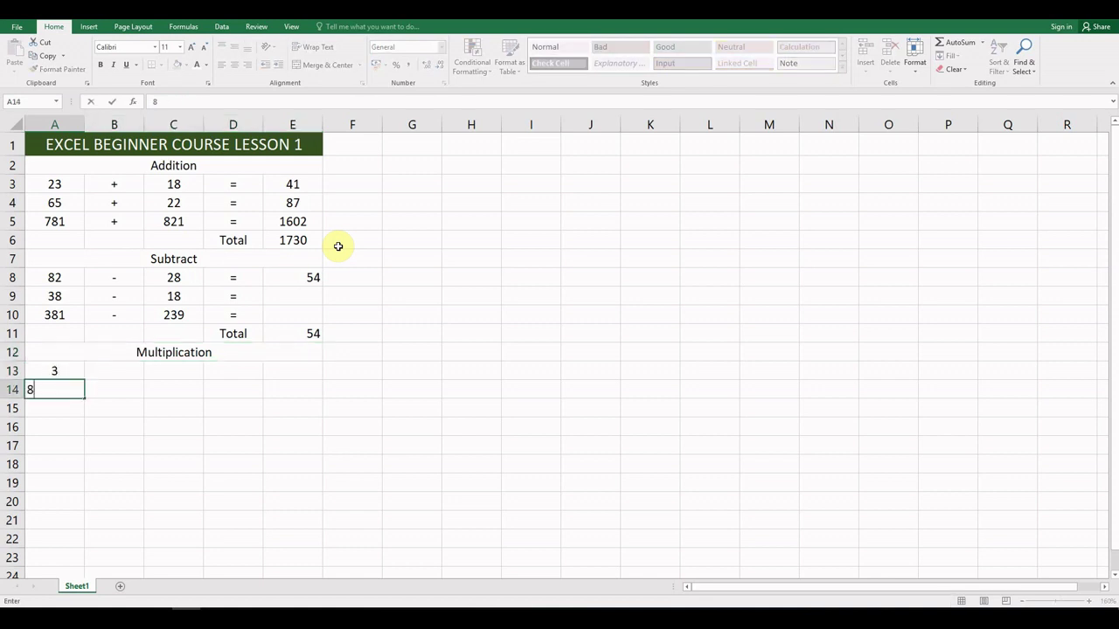
pyautogui.press('Return')
pyautogui.write('385')
pyautogui.press('Right')
# Enter asterisks as multiplication signs in cells B13 through B15
pyautogui.press('Up')
pyautogui.press('Up')
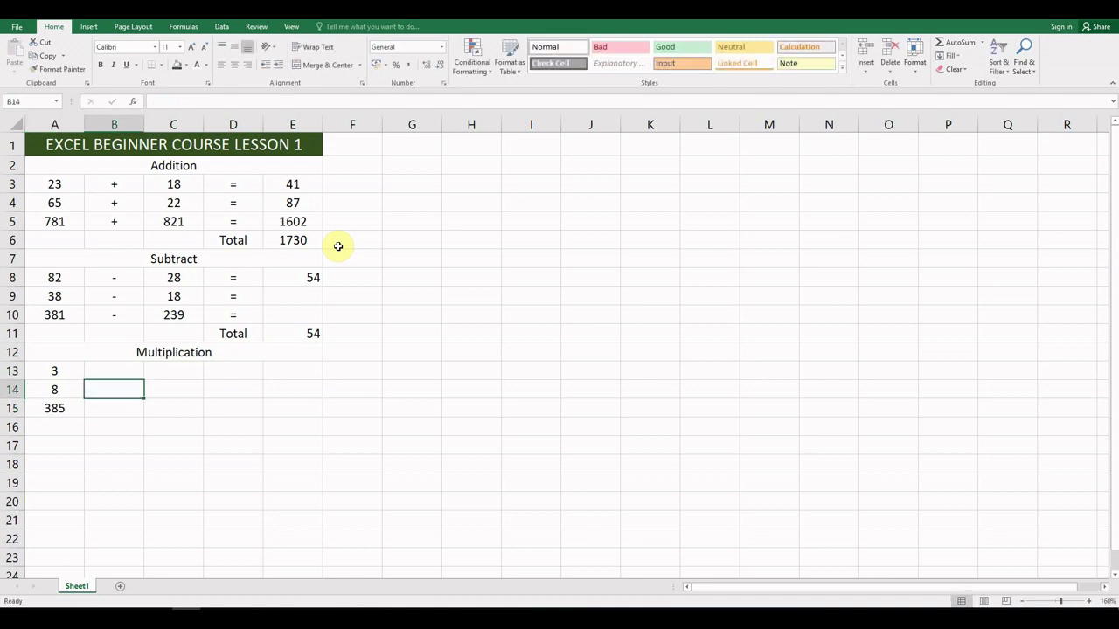
pyautogui.write('*')
pyautogui.press('Return')
pyautogui.write('*')
pyautogui.press('Return')
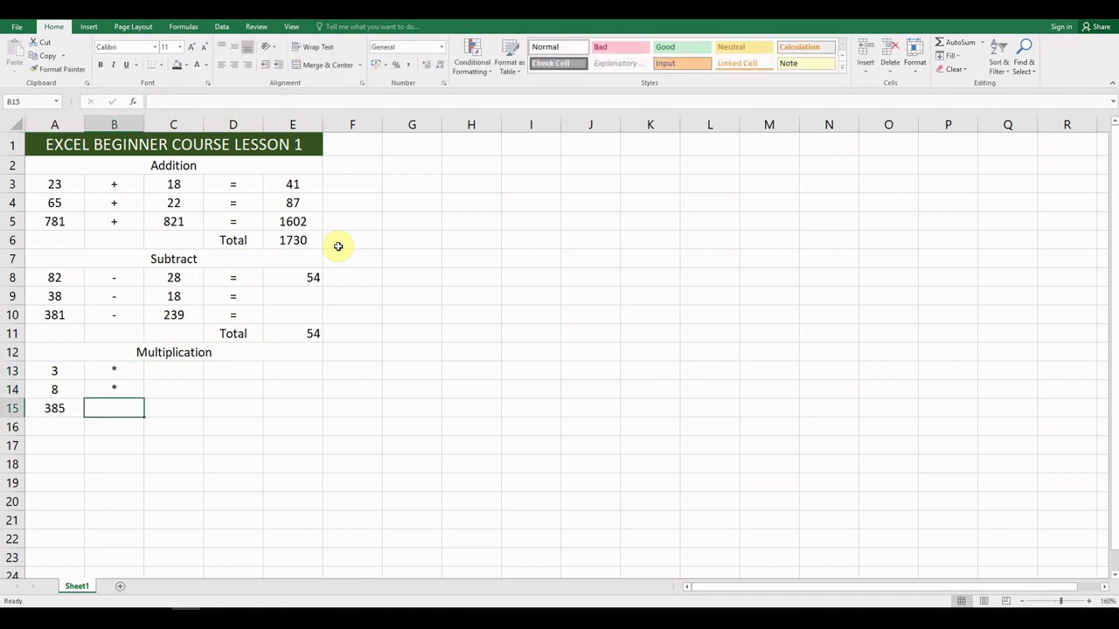
pyautogui.write('*')
pyautogui.press('Return')
pyautogui.press('Right')
pyautogui.press('Up')
pyautogui.press('Up')
pyautogui.press('Up')
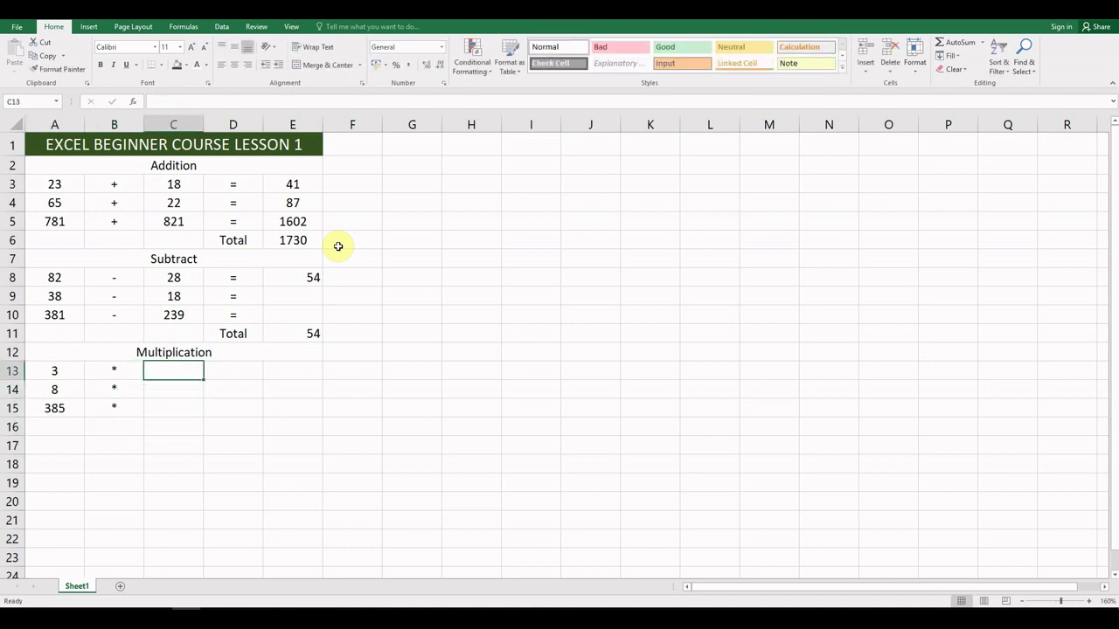
# Enter the numbers 5, 2 and 238 in cells C13 through C15
pyautogui.write('5')
pyautogui.press('Return')
pyautogui.write('2')
pyautogui.press('Return')
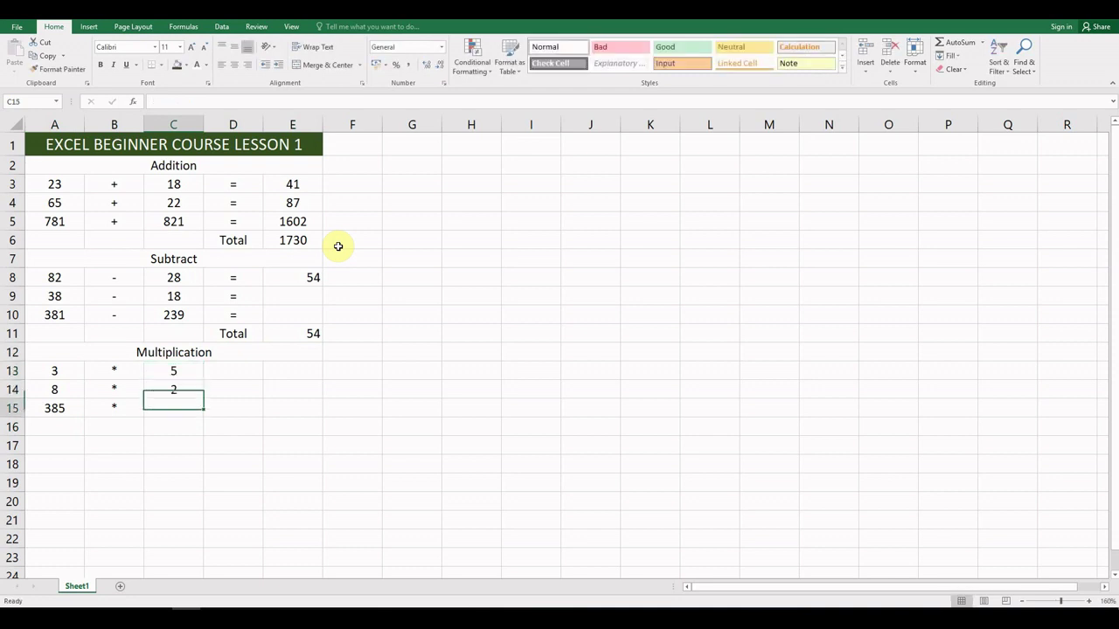
pyautogui.write('238')
pyautogui.press('Return')
# Enter equals signs in cells D13 through D15 of the multiplication rows
pyautogui.press('Right')
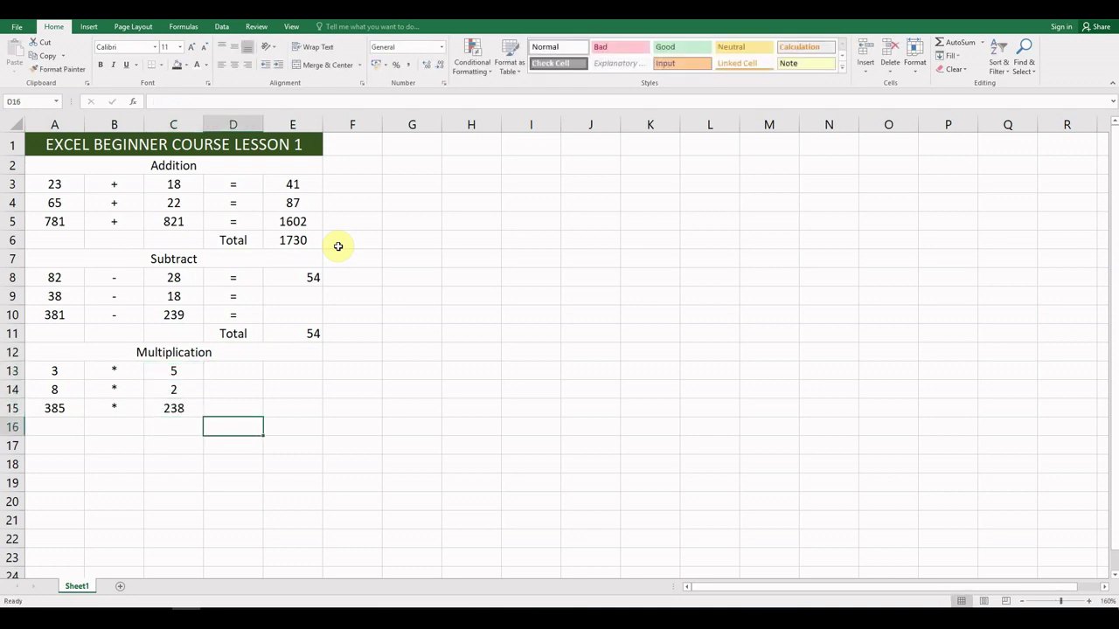
pyautogui.press('Up')
pyautogui.press('Up')
pyautogui.press('Up')
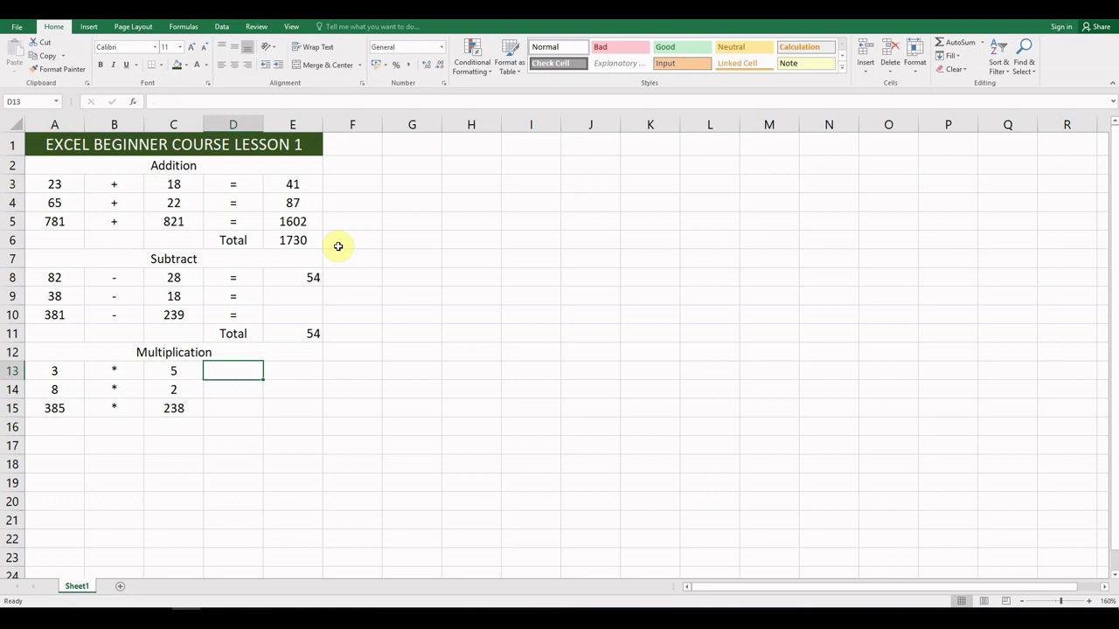
pyautogui.write('=')
pyautogui.press('Return')
pyautogui.write('=')
pyautogui.press('Return')
pyautogui.write('=')
pyautogui.press('Return')
# Enter the formula =A13*C13 in cell E13 to multiply the first pair of numbers
pyautogui.press('Right')
pyautogui.press('Right')
pyautogui.press('Up')
pyautogui.press('Up')
pyautogui.press('Up')
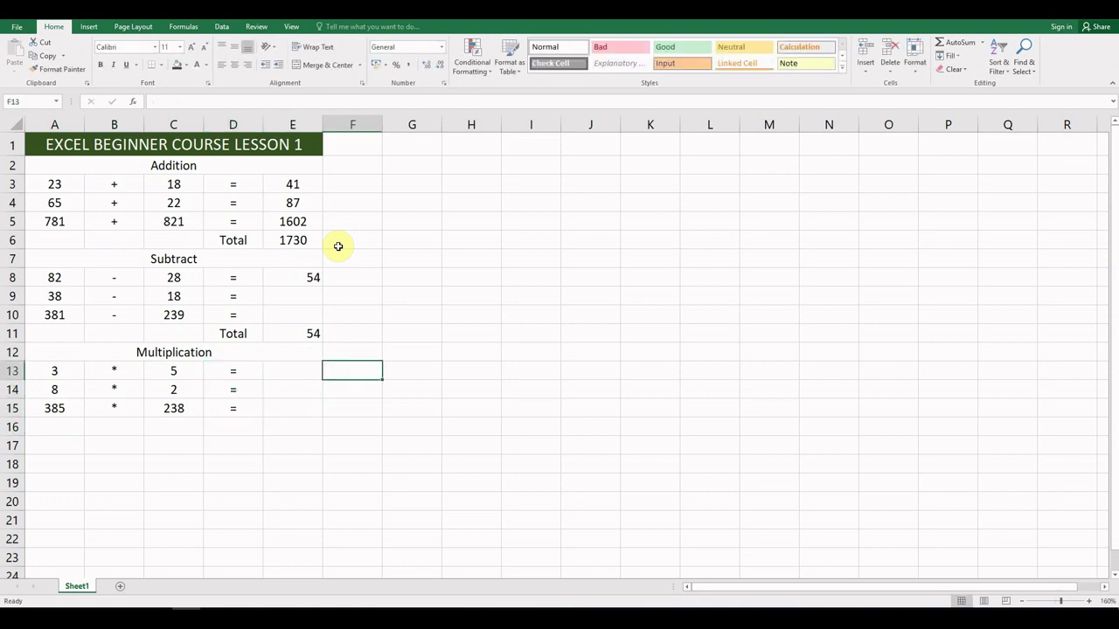
pyautogui.press('Left')
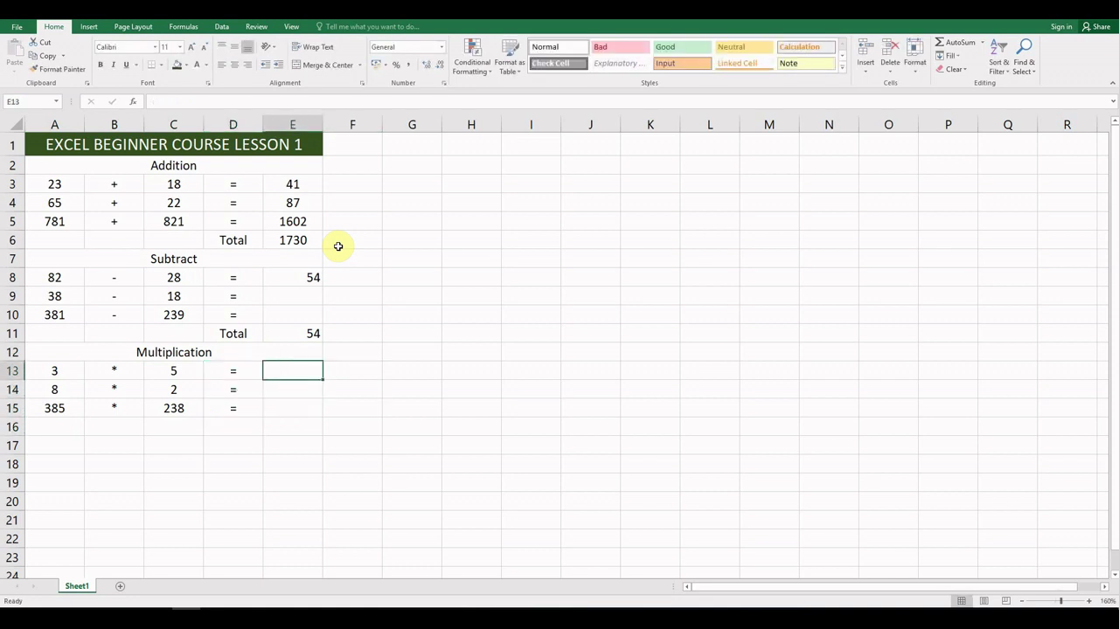
pyautogui.write('=')
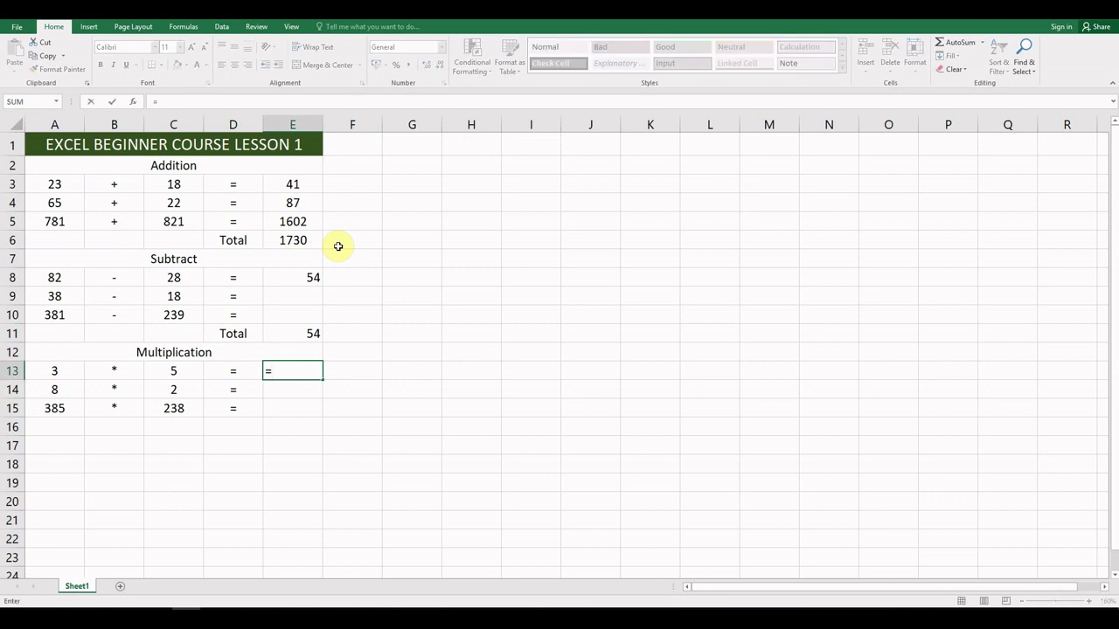
pyautogui.press('Left')
pyautogui.press('Left')
pyautogui.press('Left')
pyautogui.press('Left')
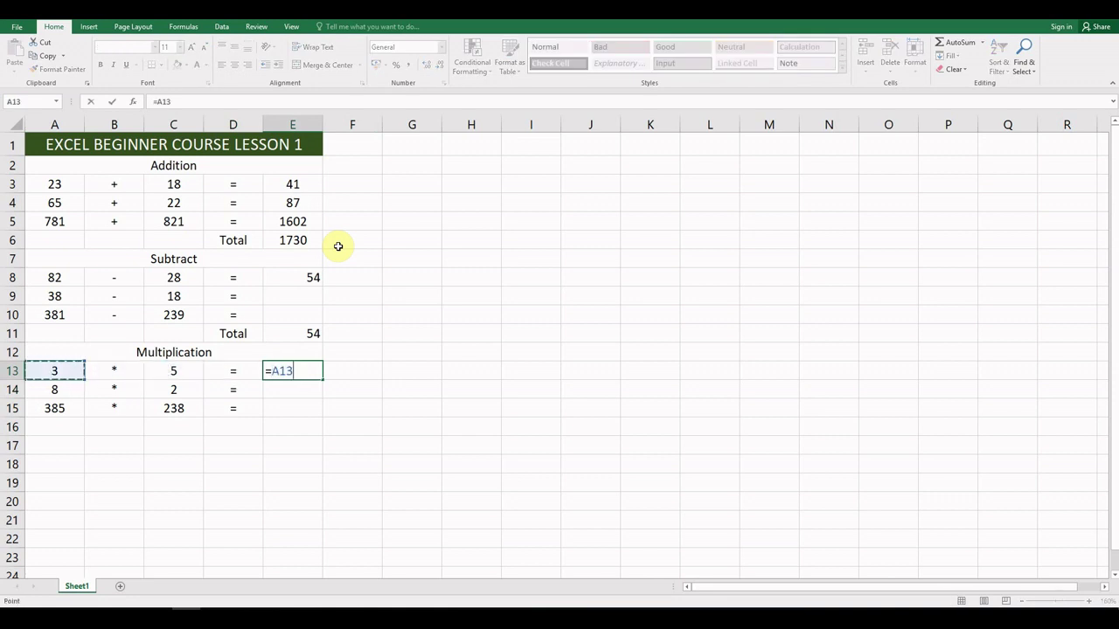
pyautogui.write('*')
pyautogui.click(175, 371)
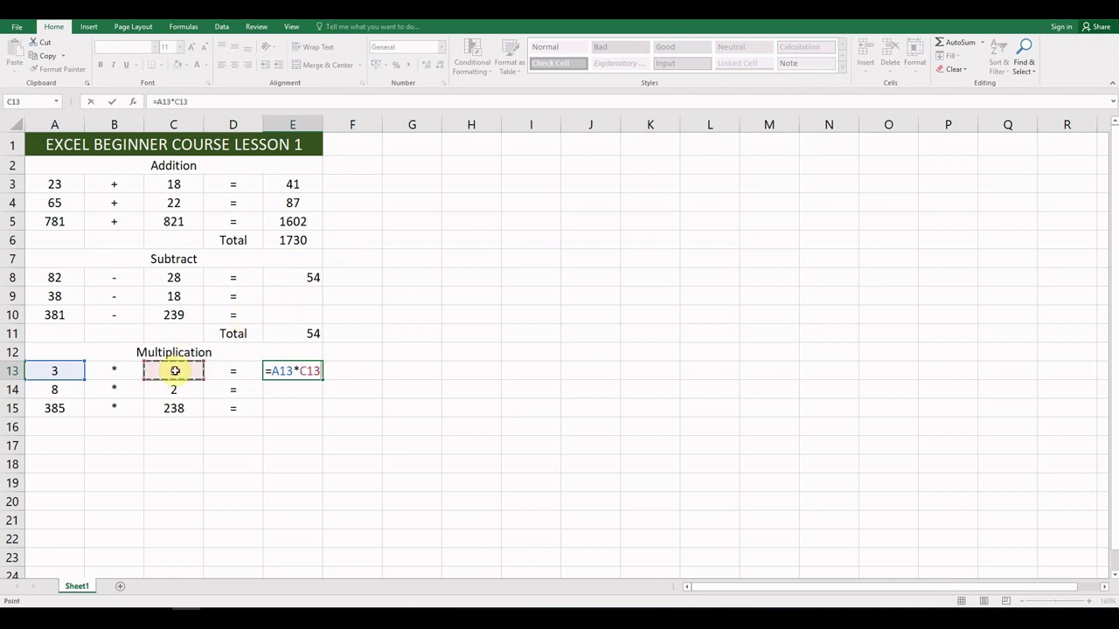
pyautogui.press('Return')
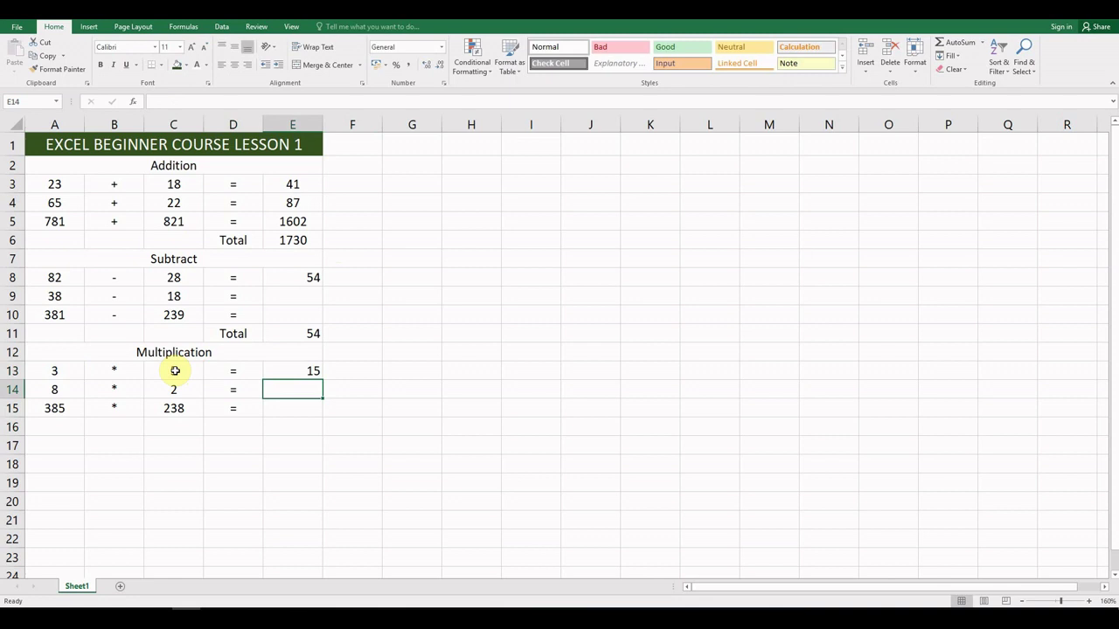
# Enter the label "Total" in cell D16 below the multiplication rows
pyautogui.press('Left')
pyautogui.press('Left')
pyautogui.press('Left')
pyautogui.press('Left')
pyautogui.press('Down')
pyautogui.press('Right')
pyautogui.press('Right')
pyautogui.press('Right')
pyautogui.press('Right')
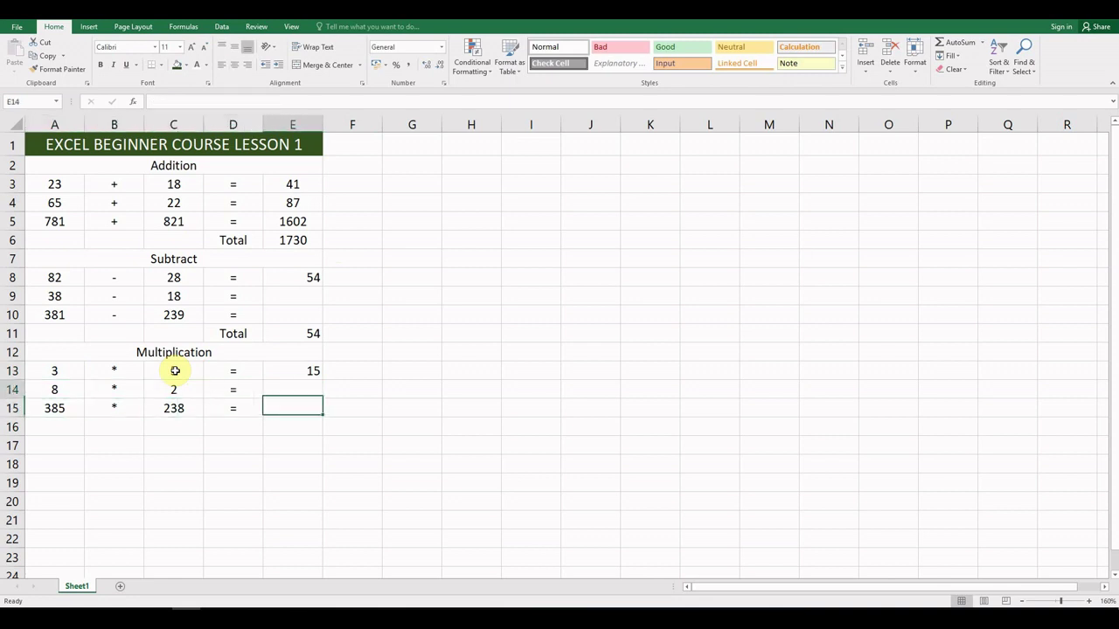
pyautogui.press('Down')
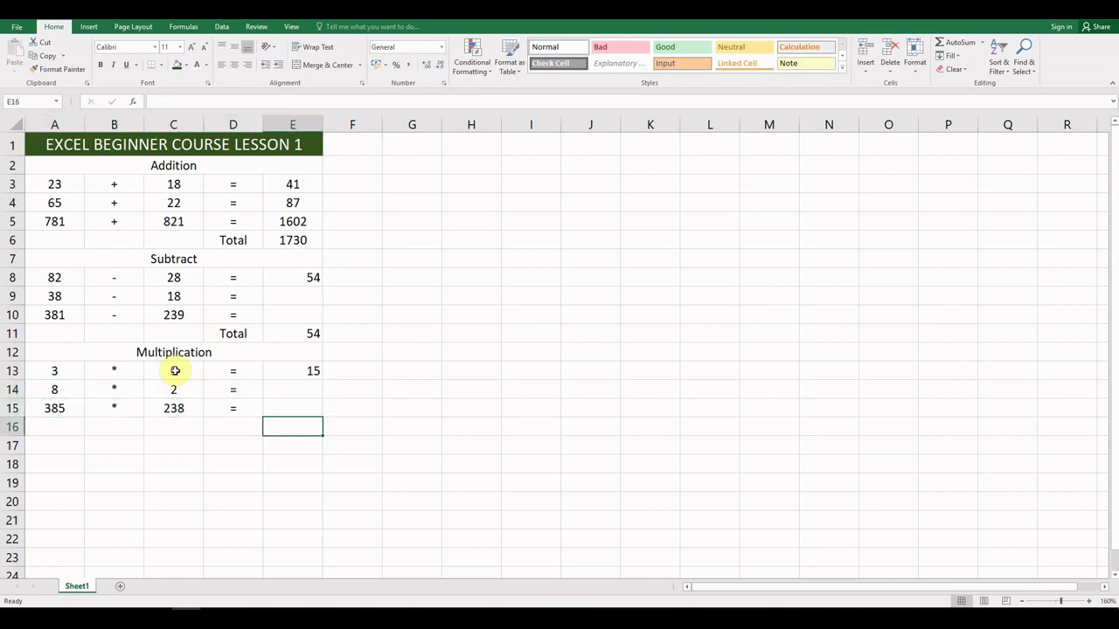
pyautogui.press('Left')
pyautogui.write('Total')
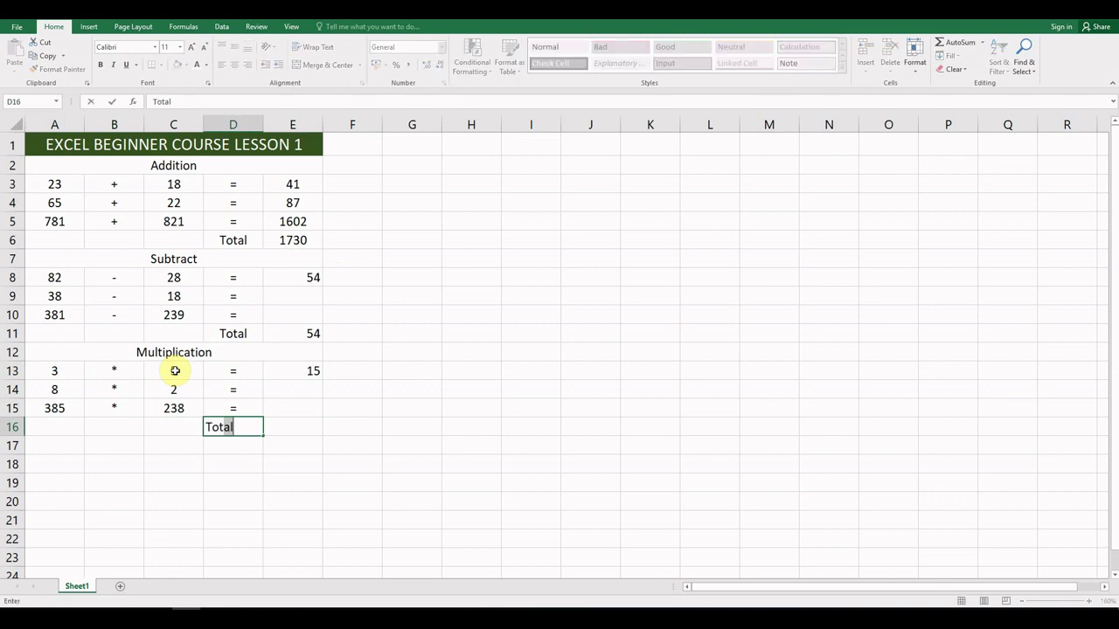
# Enter a SUM formula in cell E16 that totals the multiplication results in E13:E15
pyautogui.press('Right')
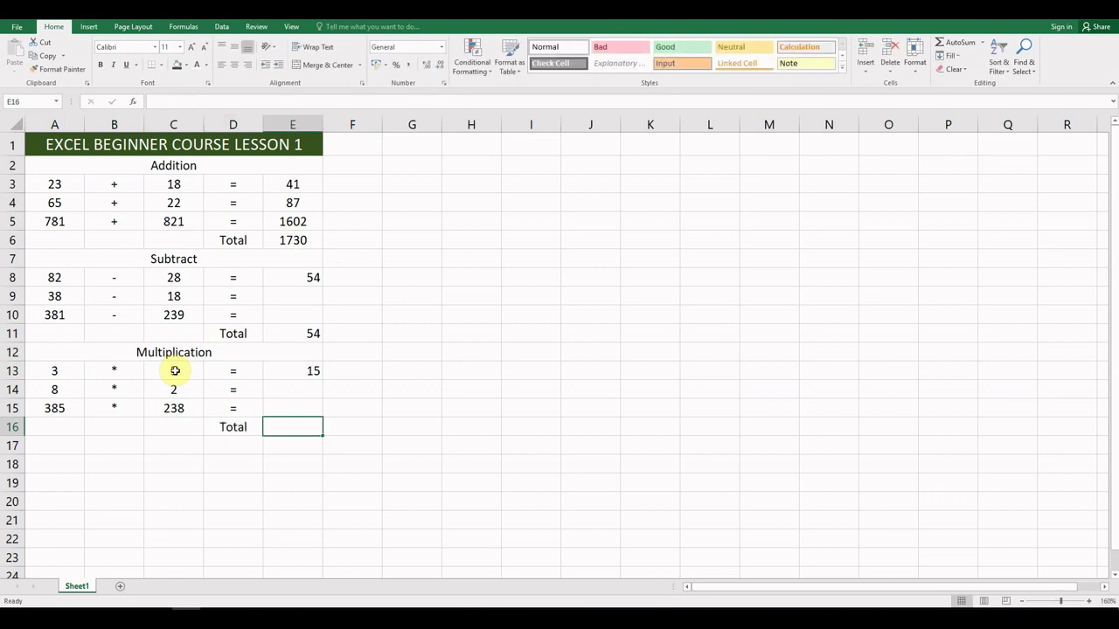
pyautogui.write('=su')
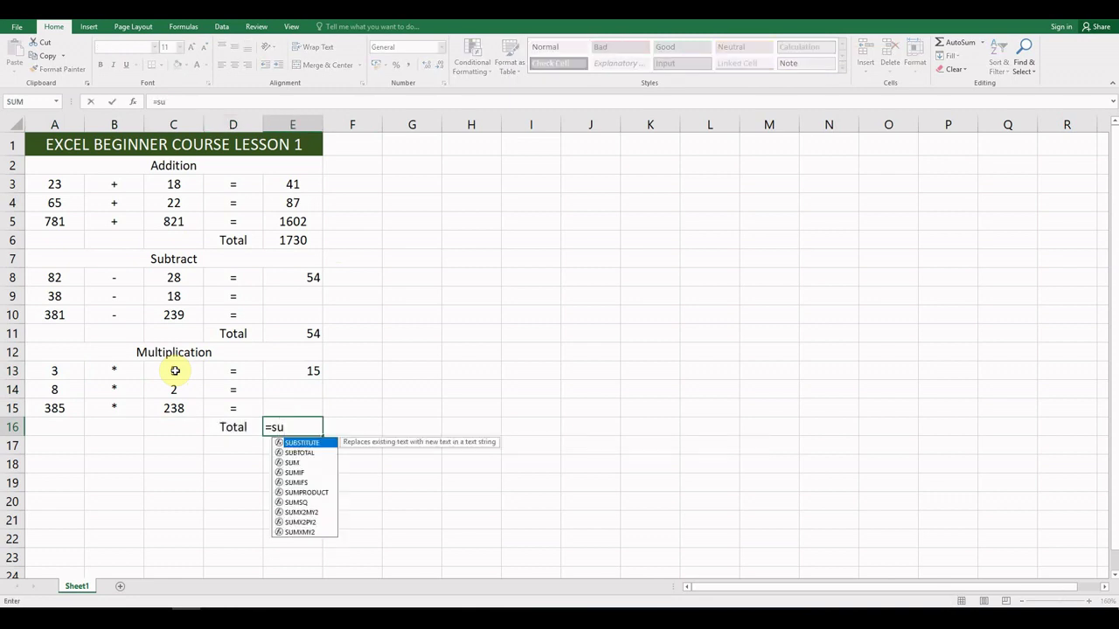
pyautogui.write('m(')
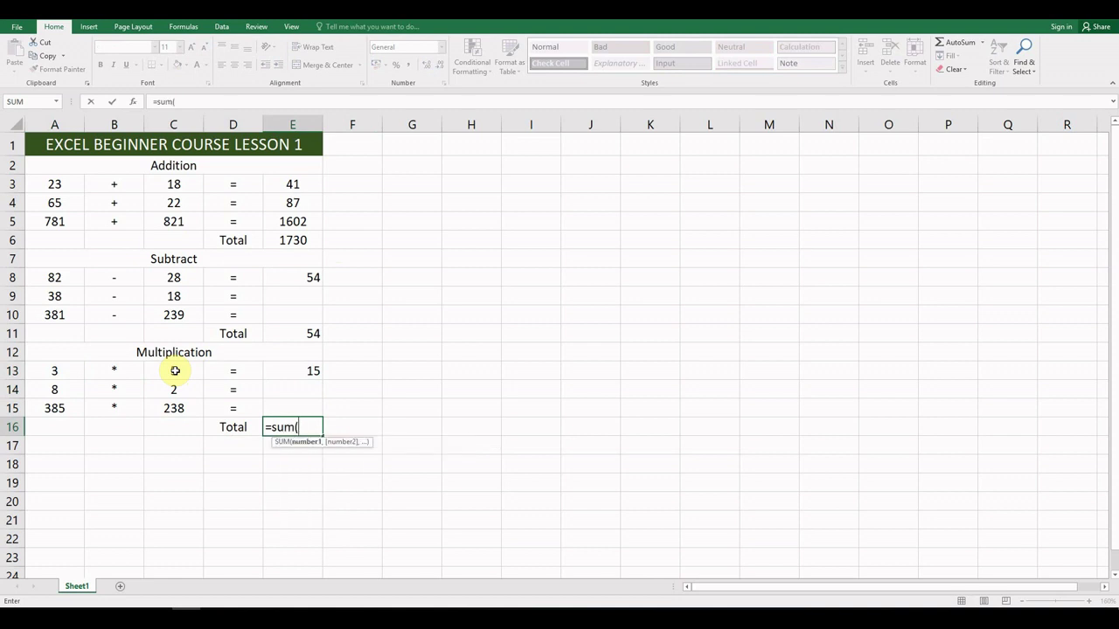
pyautogui.click(292, 370)
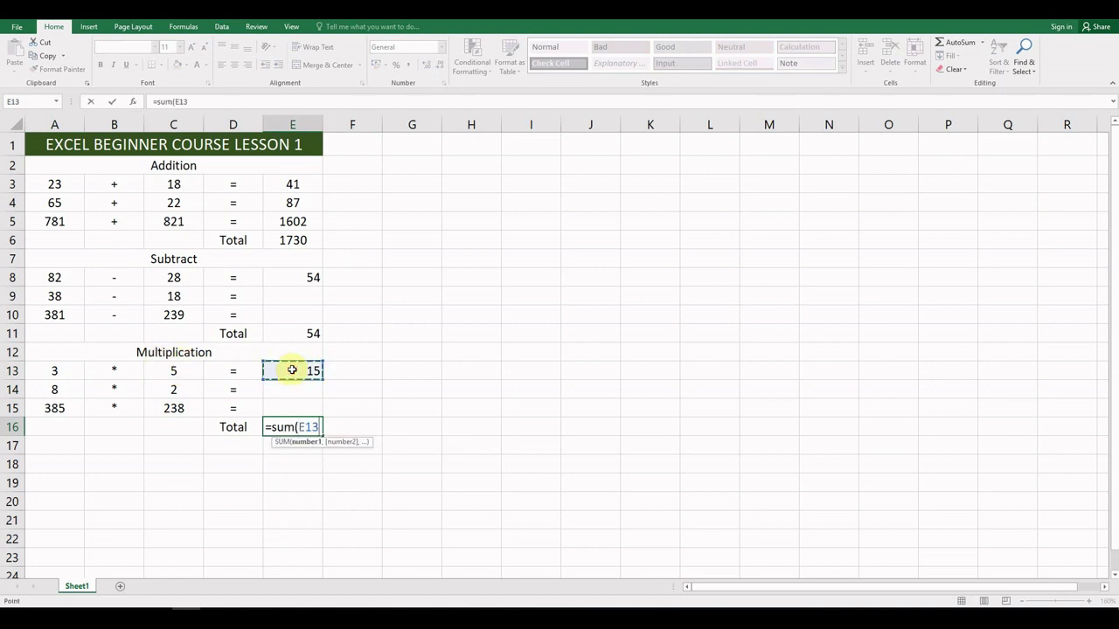
pyautogui.press('F8')
pyautogui.click(296, 370)
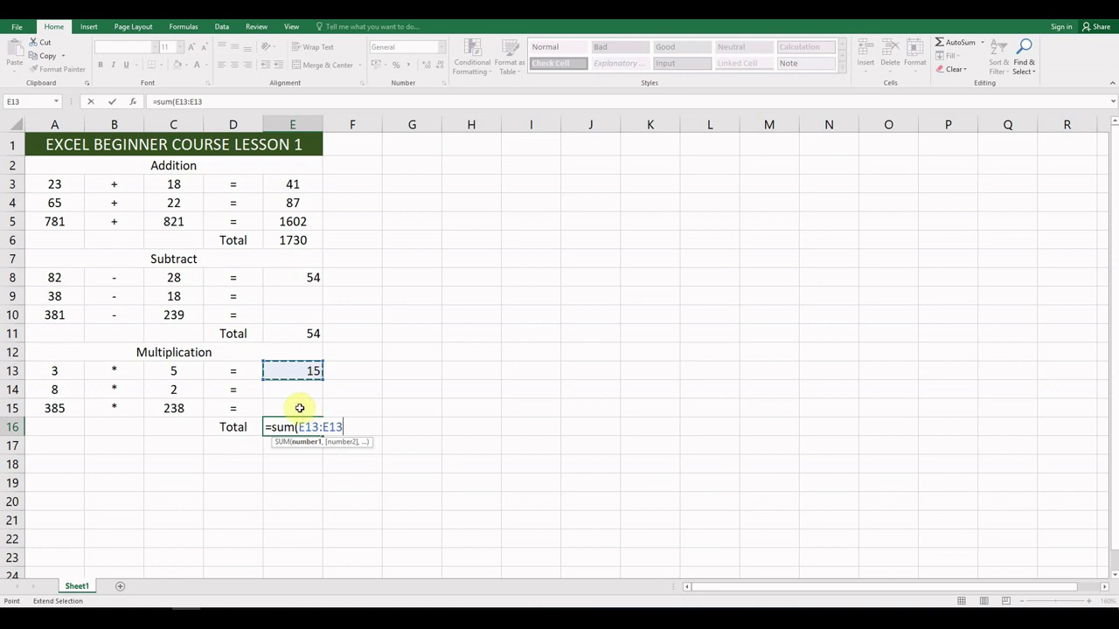
pyautogui.press('BackSpace')
pyautogui.press('BackSpace')
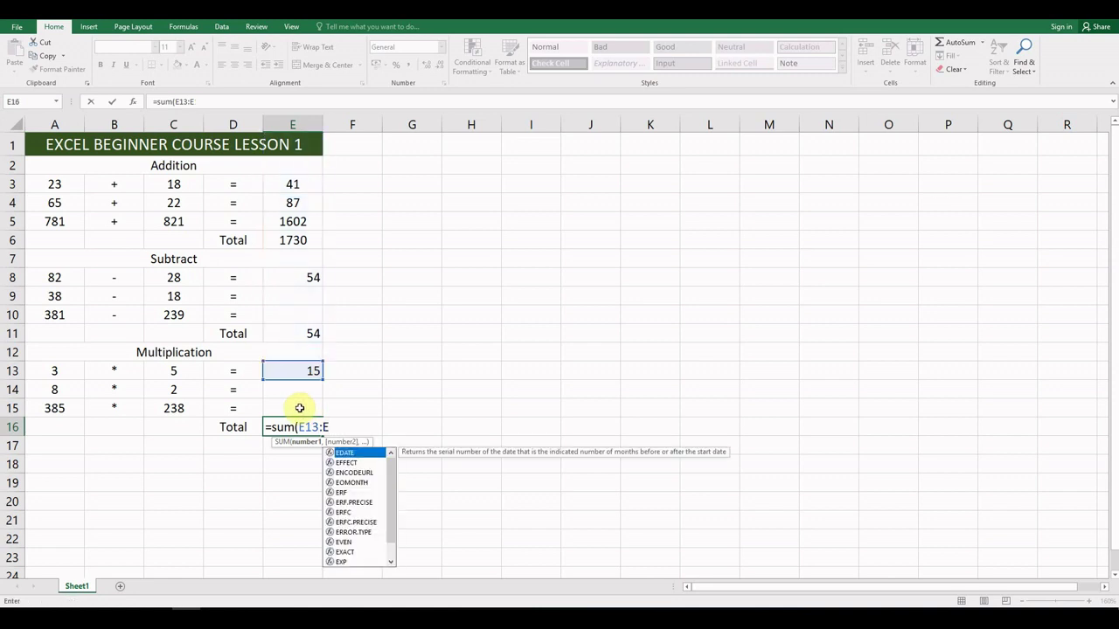
pyautogui.write('15')
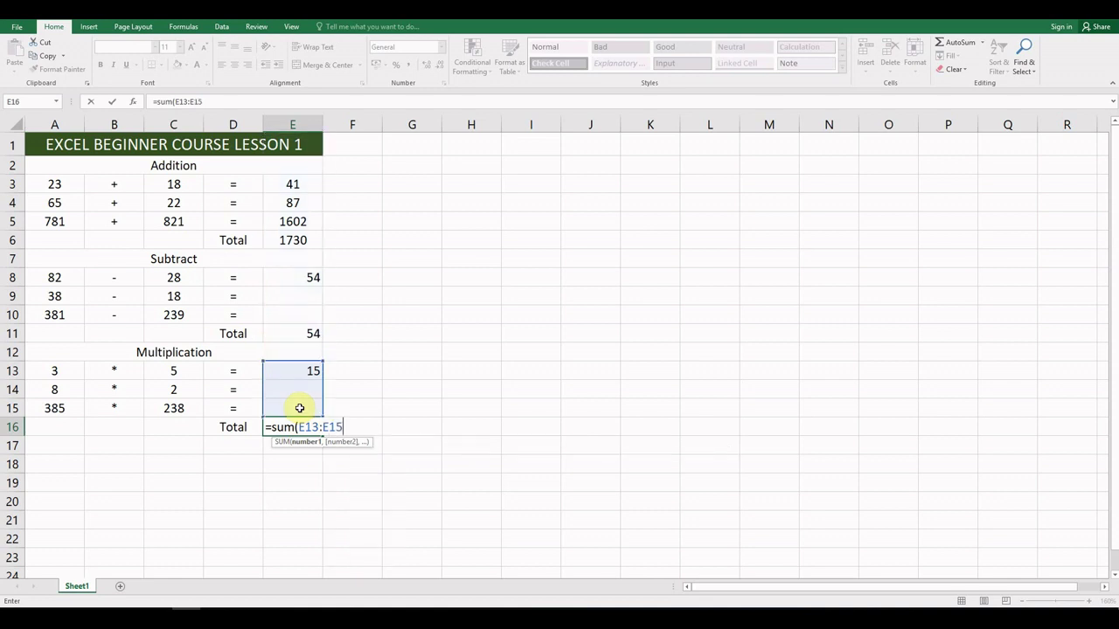
pyautogui.write(')')
pyautogui.press('Return')
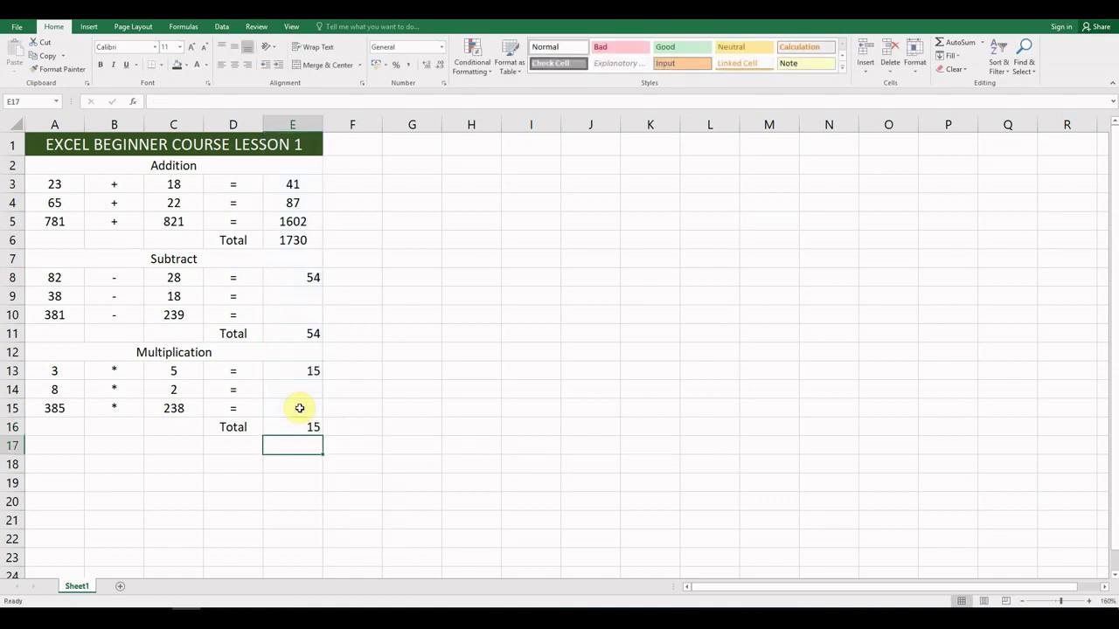
# Merge and center cells A17 through E17 and enter the heading "Divide" there
pyautogui.hotkey('shift', 'Left')
pyautogui.hotkey('shift', 'Left')
pyautogui.hotkey('shift', 'Left')
pyautogui.hotkey('shift', 'Left')
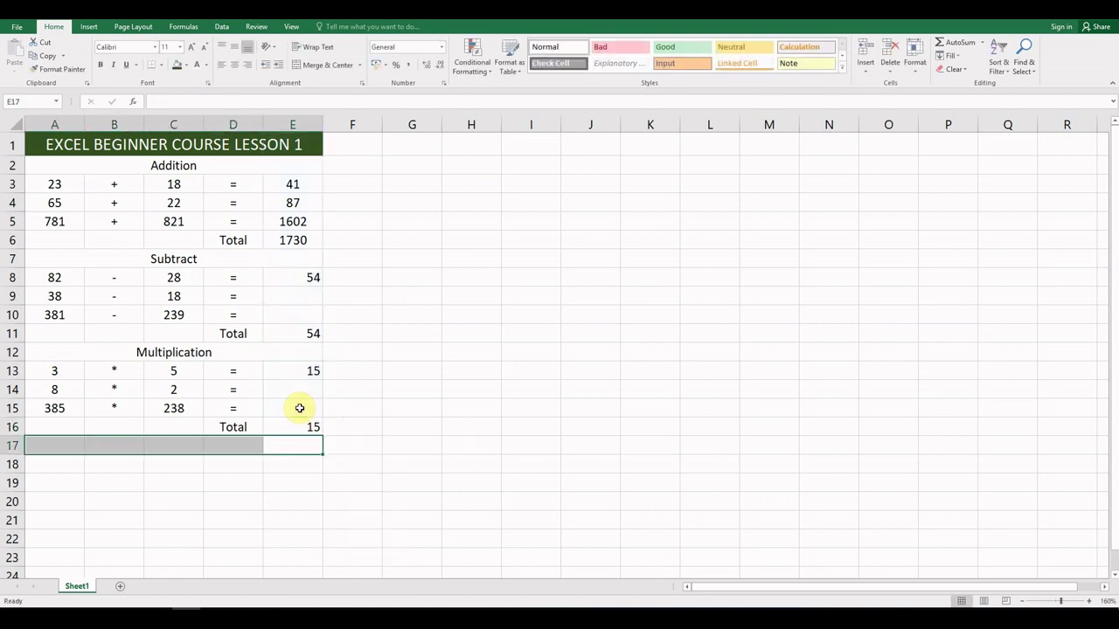
pyautogui.click(322, 66)
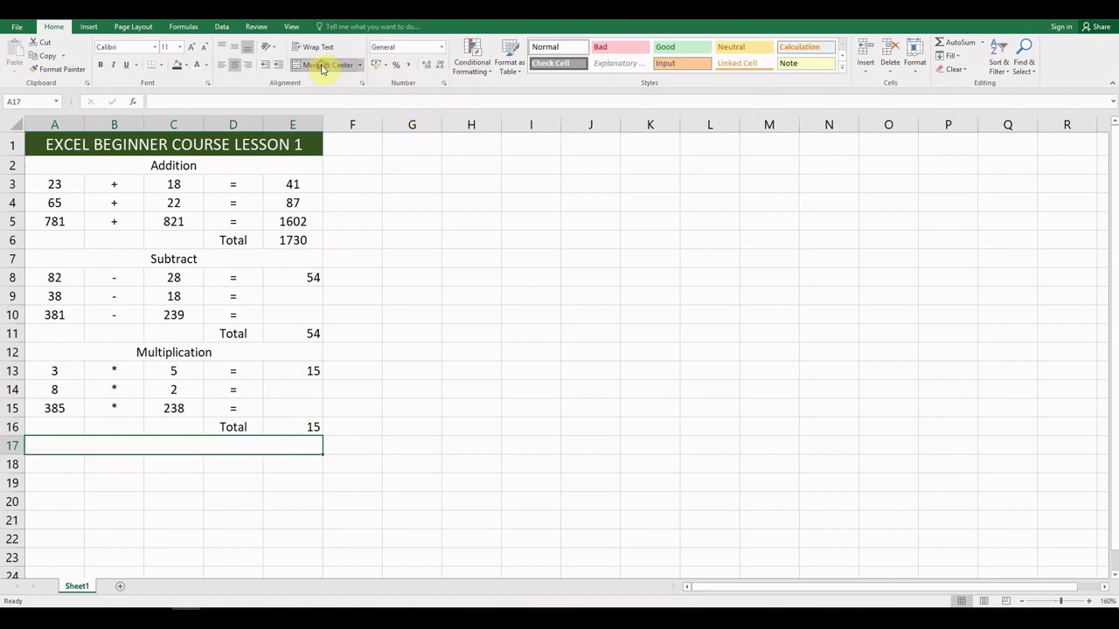
pyautogui.write('Divide')
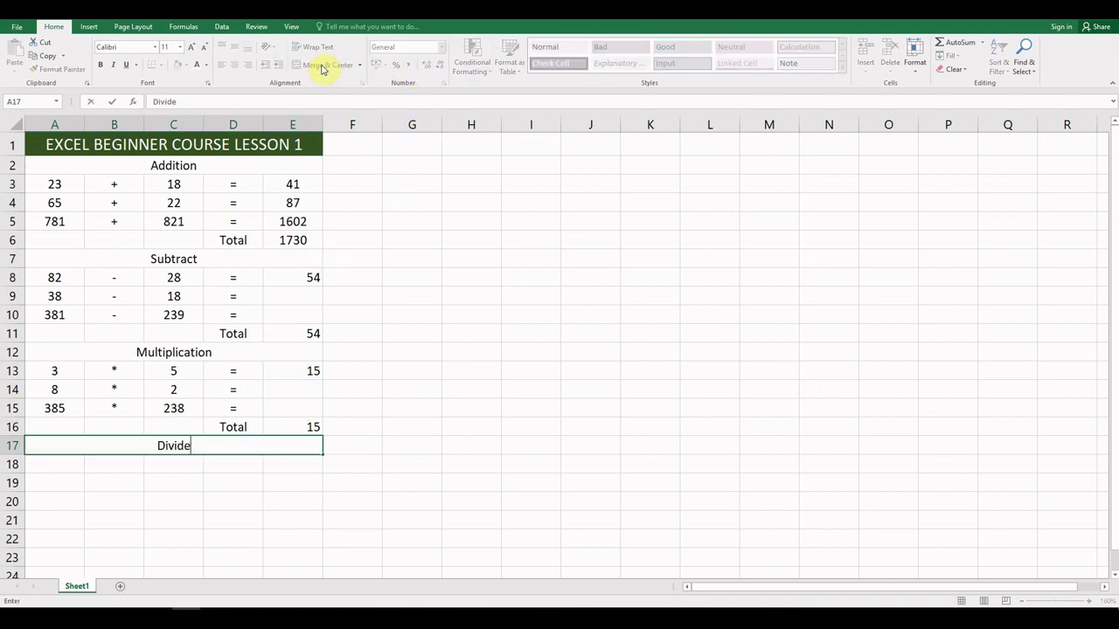
pyautogui.press('Return')
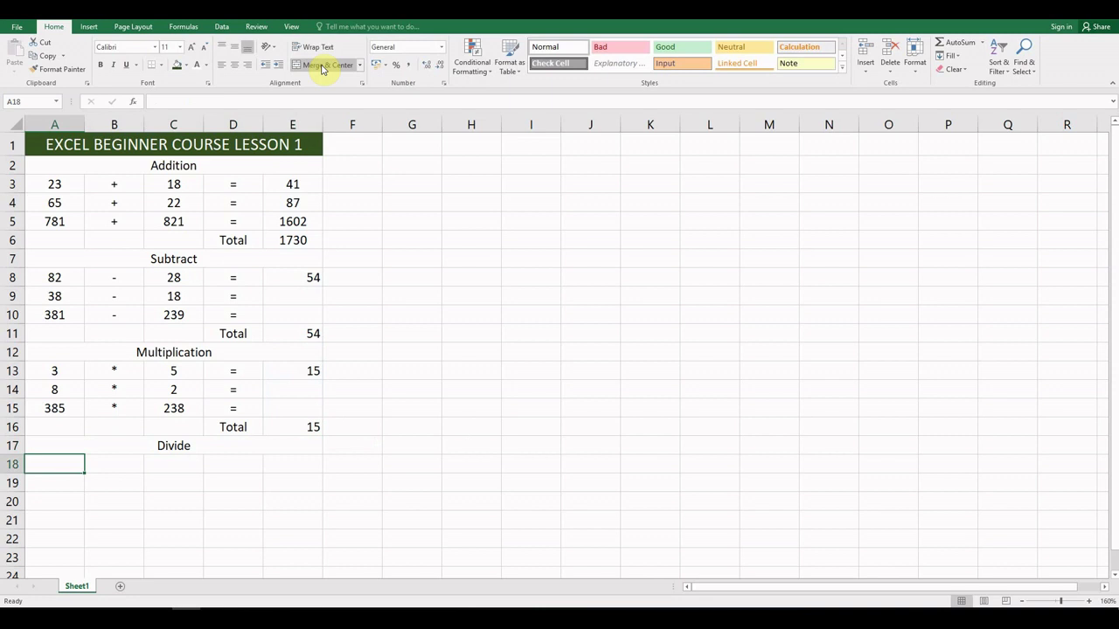
# Enter the numbers 82, 276 and 195242 in cells A18 through A20
pyautogui.write('82')
pyautogui.press('Return')
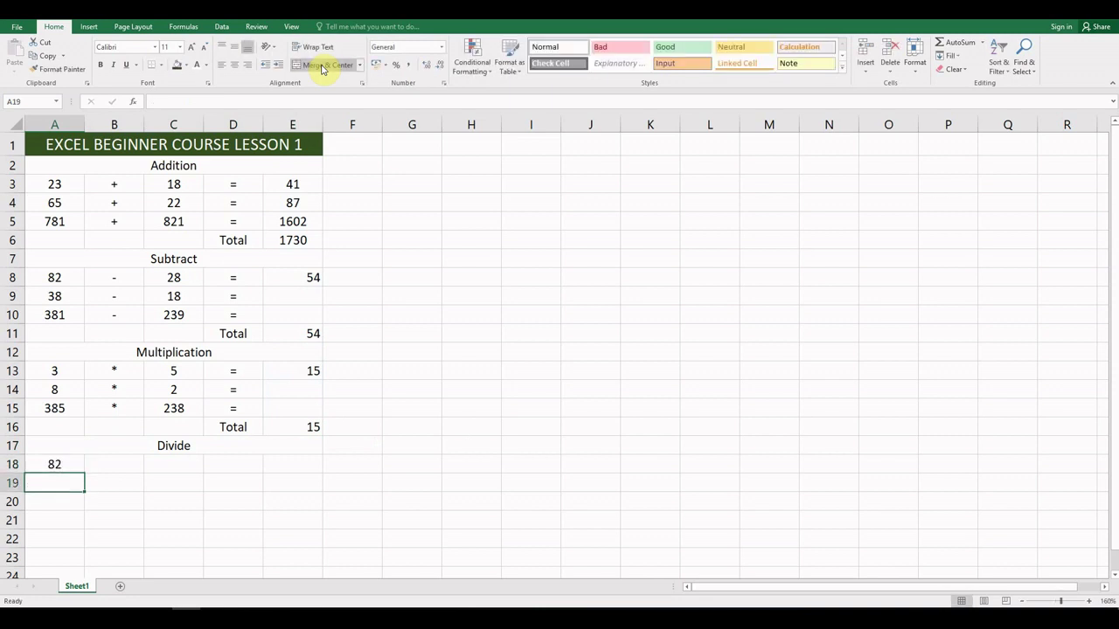
pyautogui.write('276')
pyautogui.press('Return')
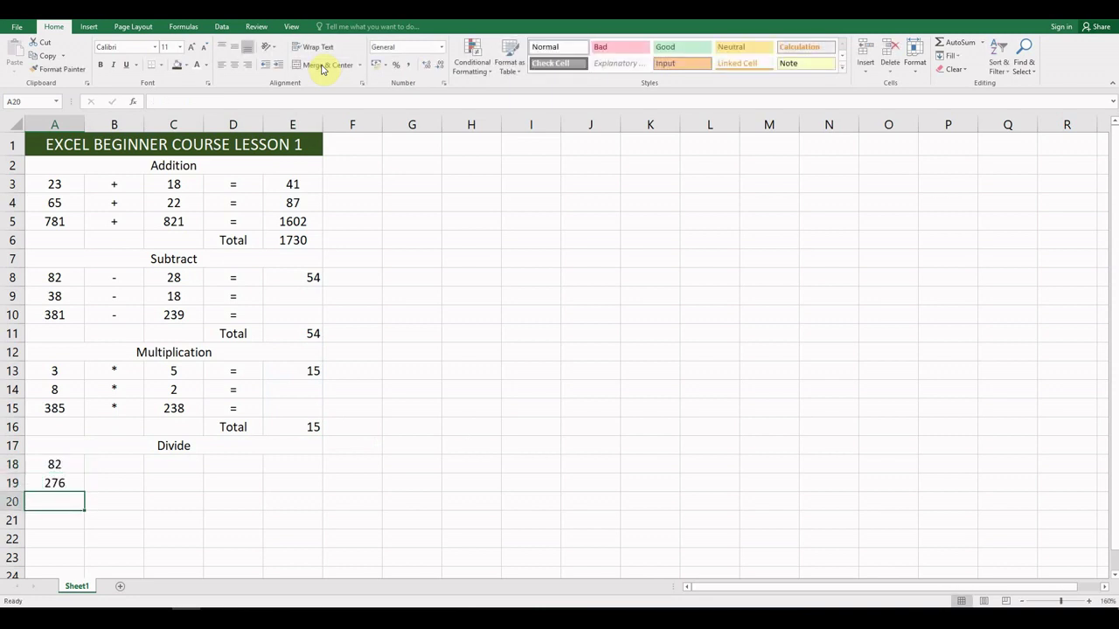
pyautogui.write('195242')
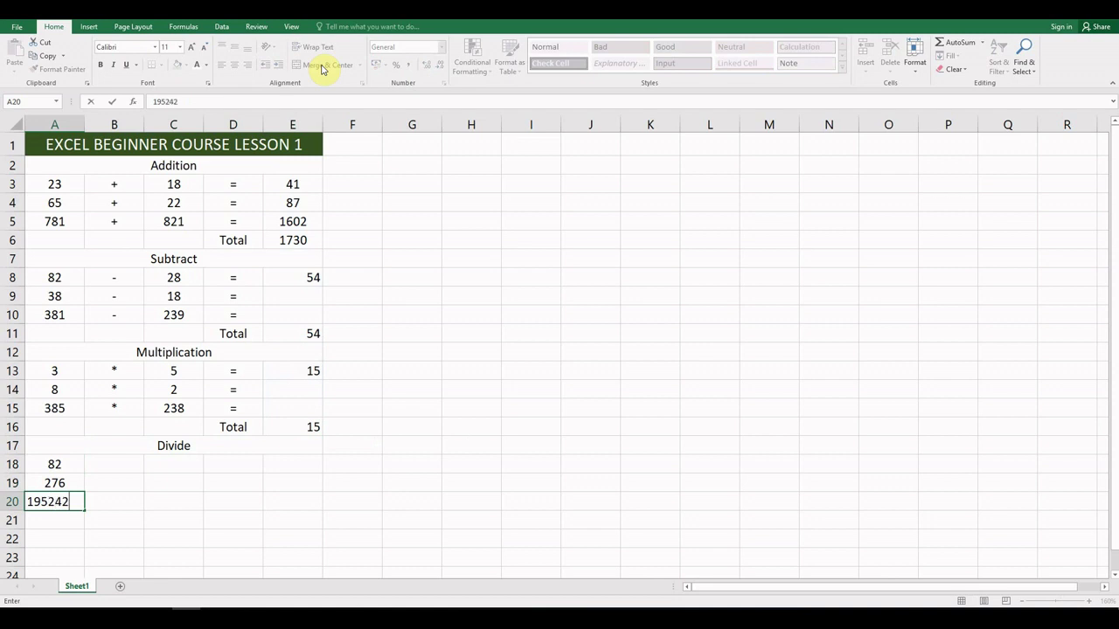
pyautogui.press('Return')
# Enter a slash as the division sign in cell B18
pyautogui.press('Up')
pyautogui.press('Right')
pyautogui.press('Up')
pyautogui.press('Up')
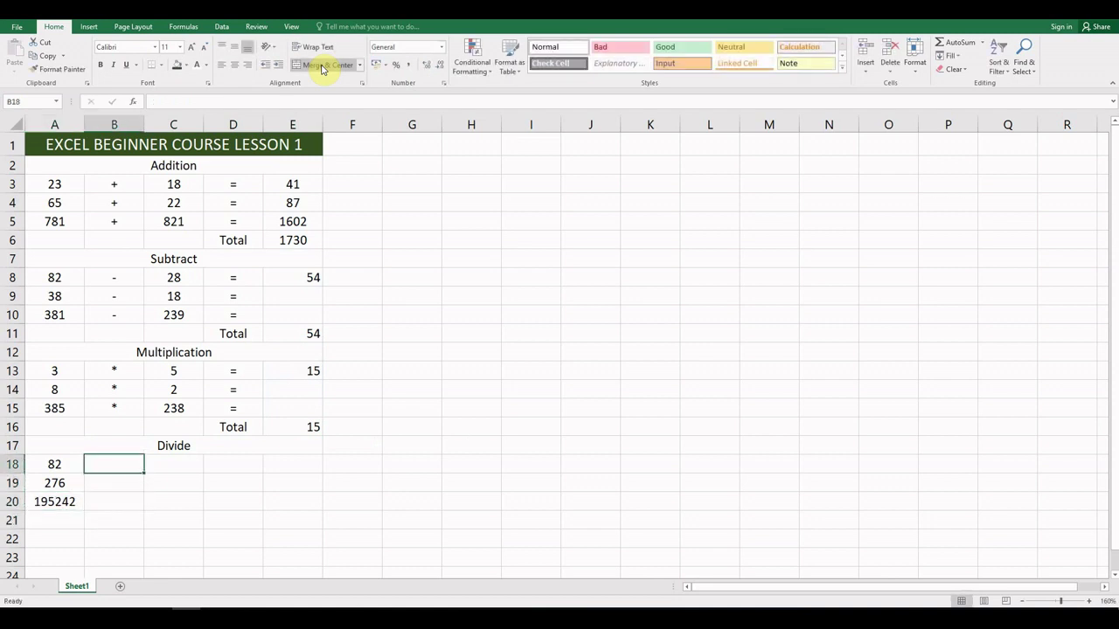
pyautogui.doubleClick(130, 470)
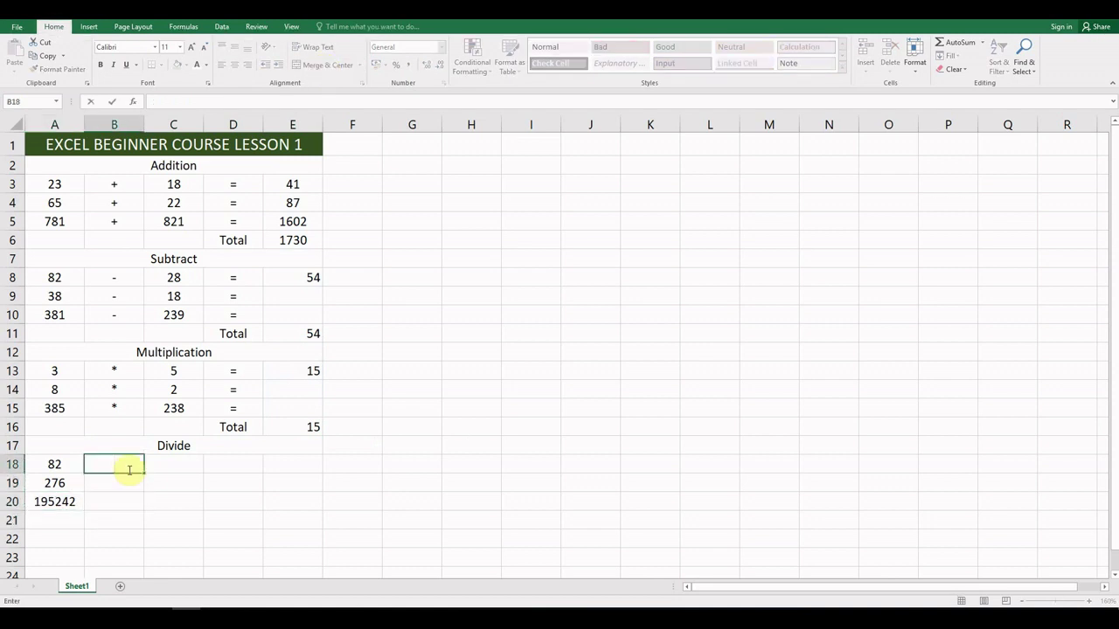
pyautogui.write('/')
pyautogui.press('Return')
pyautogui.press('alt')
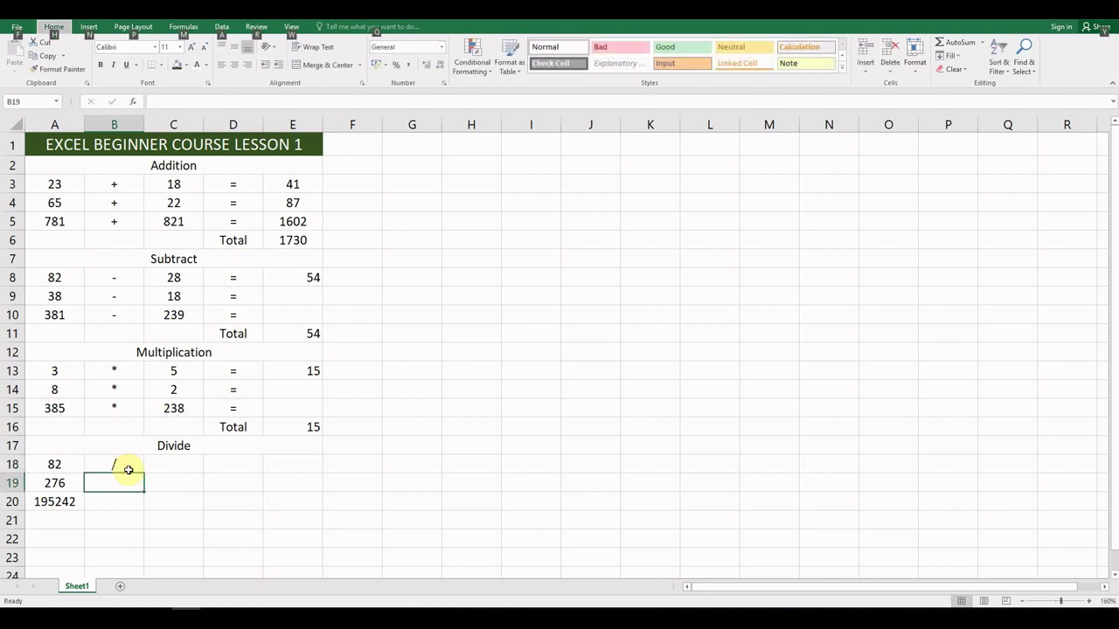
pyautogui.press('alt')
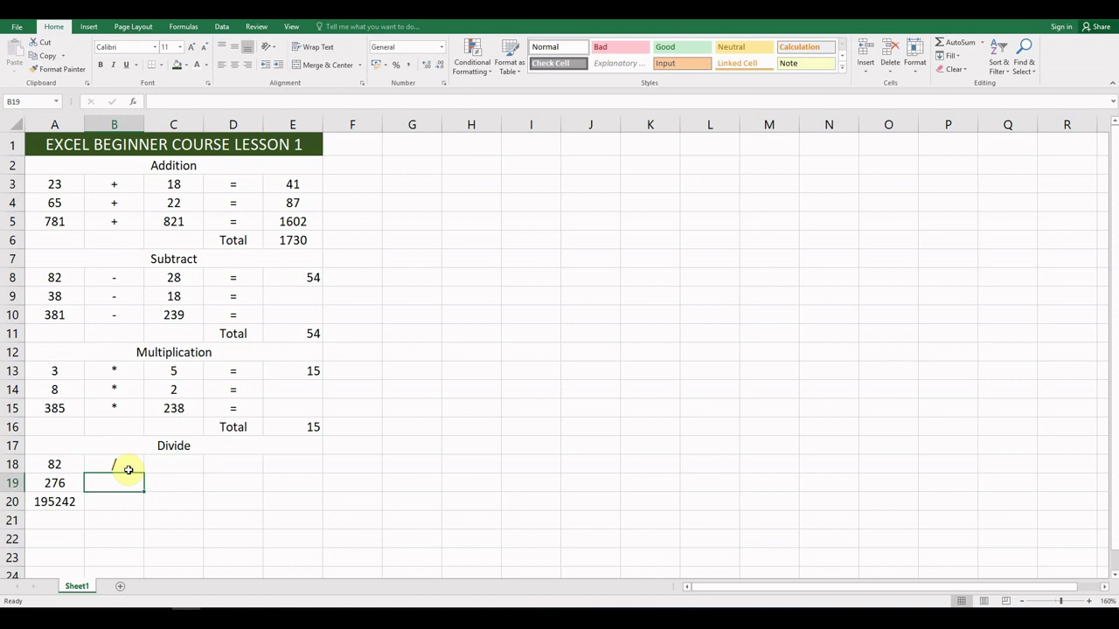
# Re-enter the slash division sign in cell B18 and enter the same sign in cells B19 and B20
pyautogui.click(128, 471)
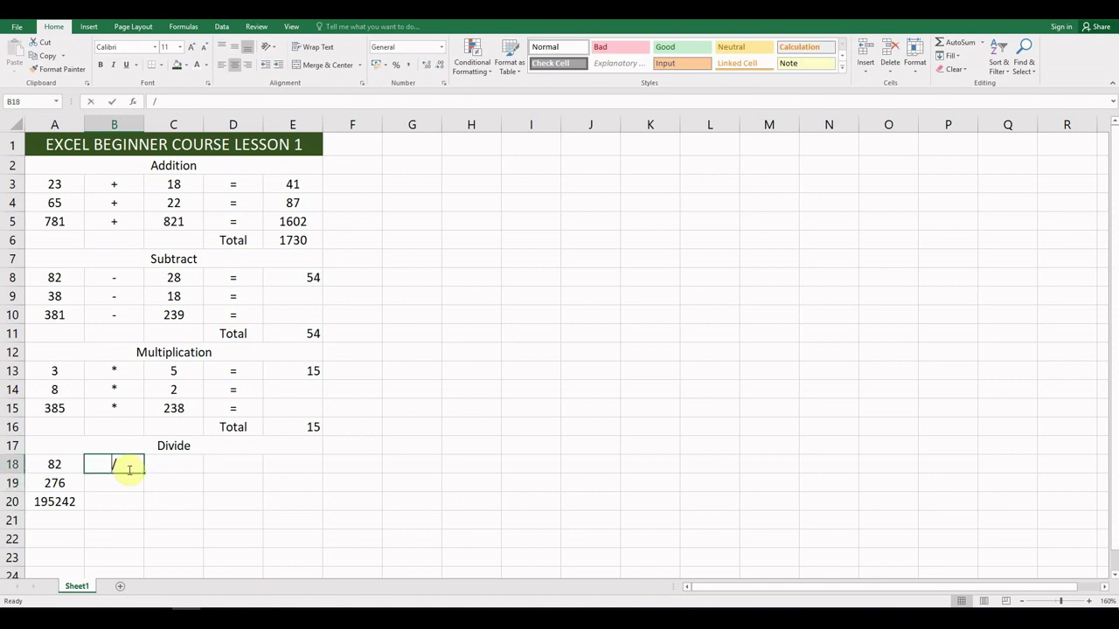
pyautogui.press('BackSpace')
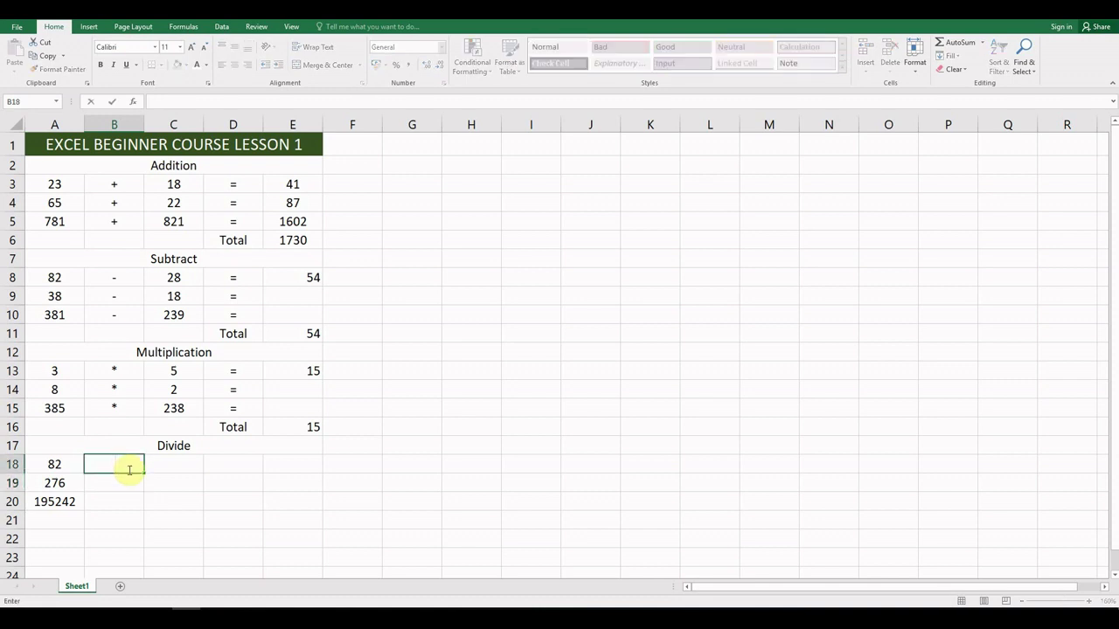
pyautogui.write('/')
pyautogui.press('Return')
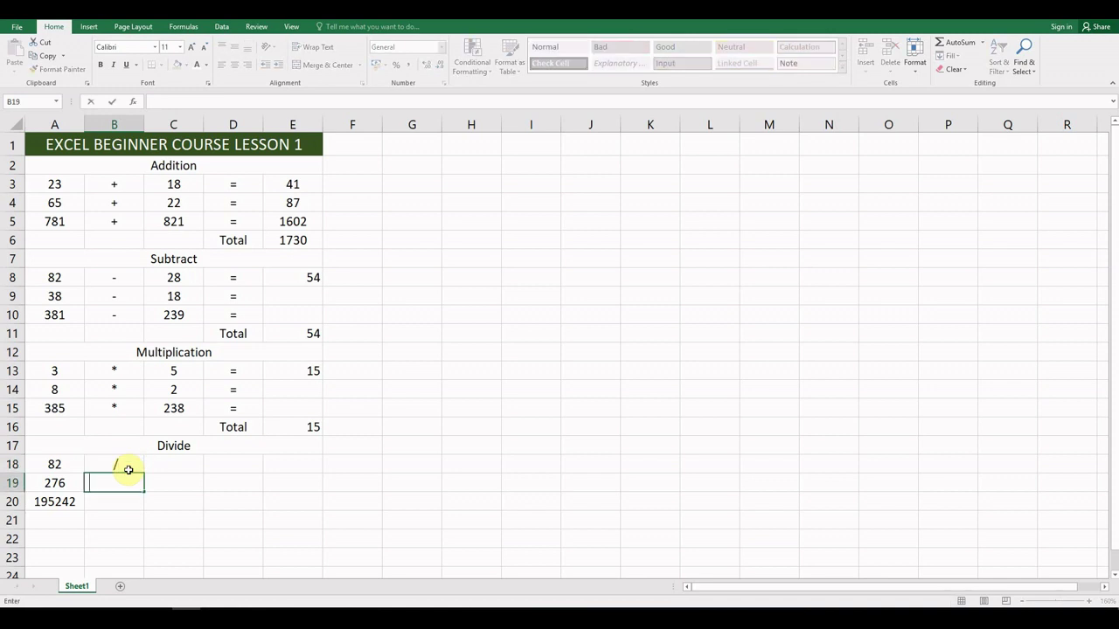
pyautogui.write('/')
pyautogui.press('Return')
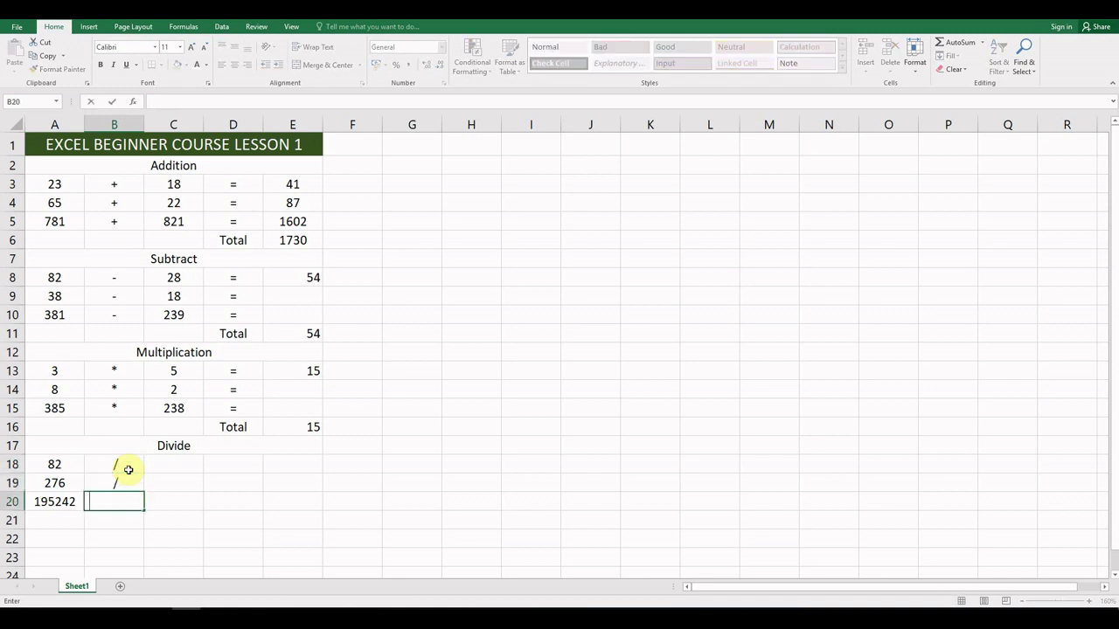
pyautogui.write('/')
pyautogui.press('Return')
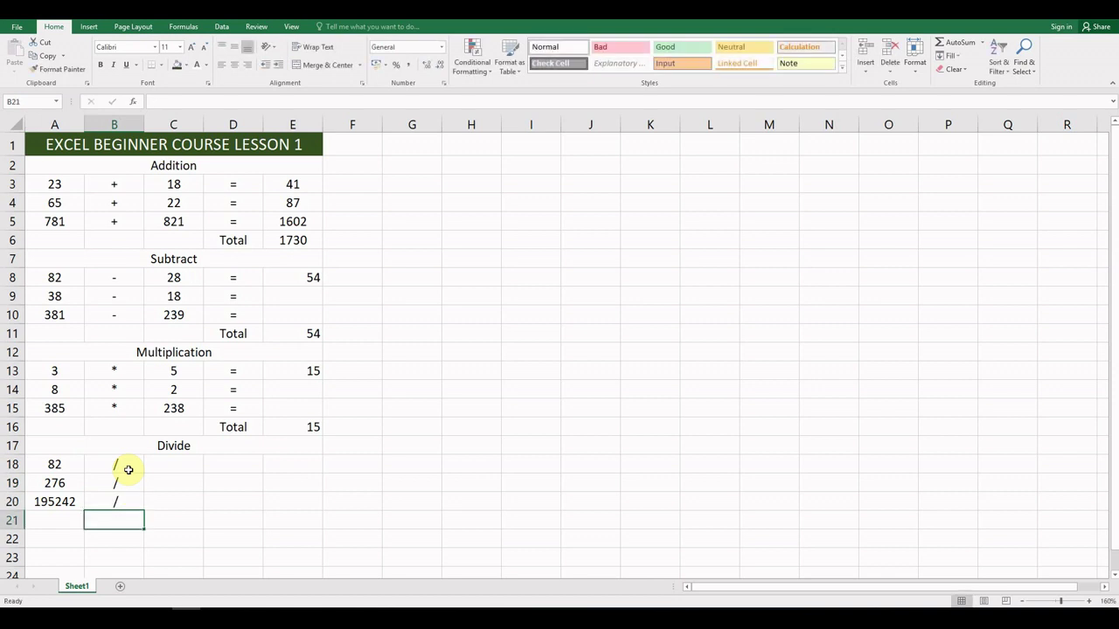
# Enter the divisors 2, 12 and 2381 in cells C18 through C20
pyautogui.press('Up')
pyautogui.press('Right')
pyautogui.press('Up')
pyautogui.press('Up')
pyautogui.press('Up')
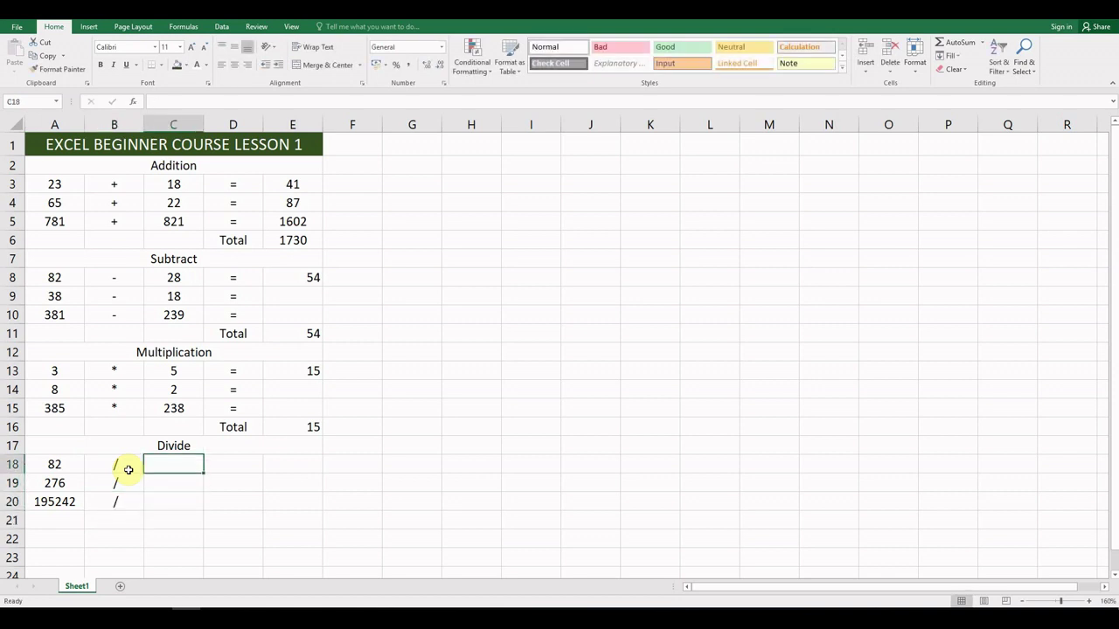
pyautogui.write('2')
pyautogui.press('Return')
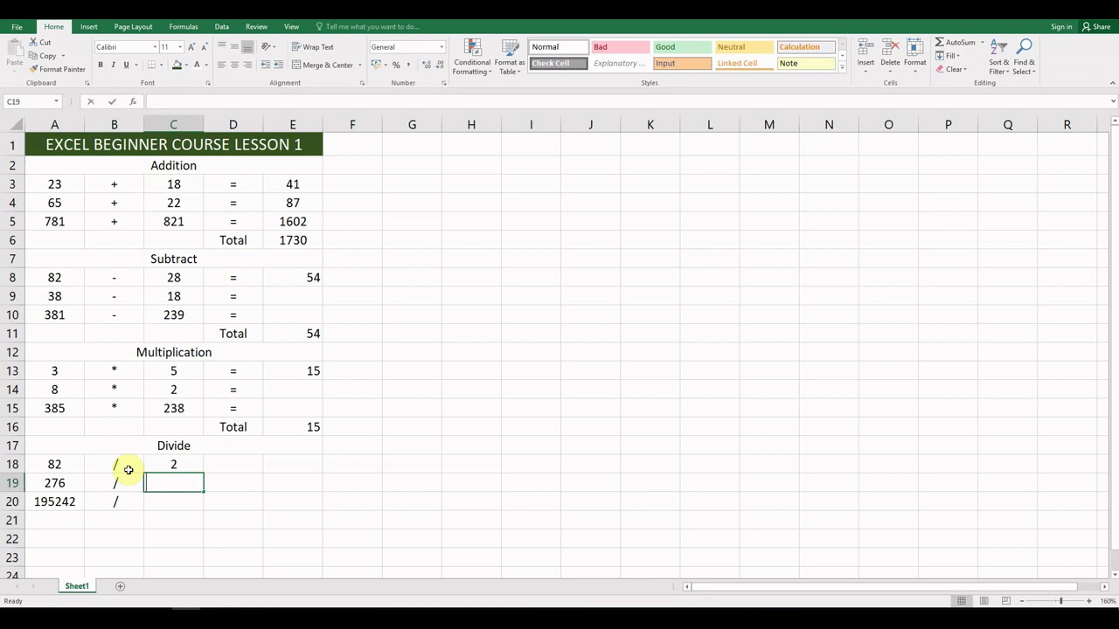
pyautogui.write('12')
pyautogui.press('Return')
pyautogui.write('2381')
pyautogui.press('Return')
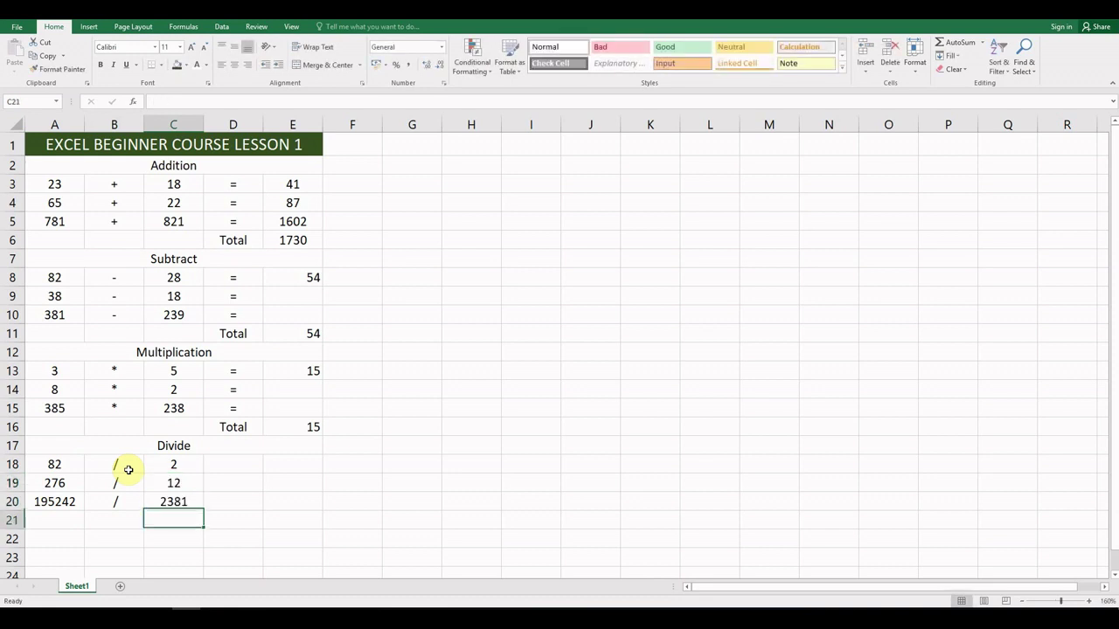
# Enter an equals sign in each of the cells D18 through D20
pyautogui.press('Up')
pyautogui.press('Up')
pyautogui.press('Right')
pyautogui.press('Up')
pyautogui.press('Up')
pyautogui.press('Down')
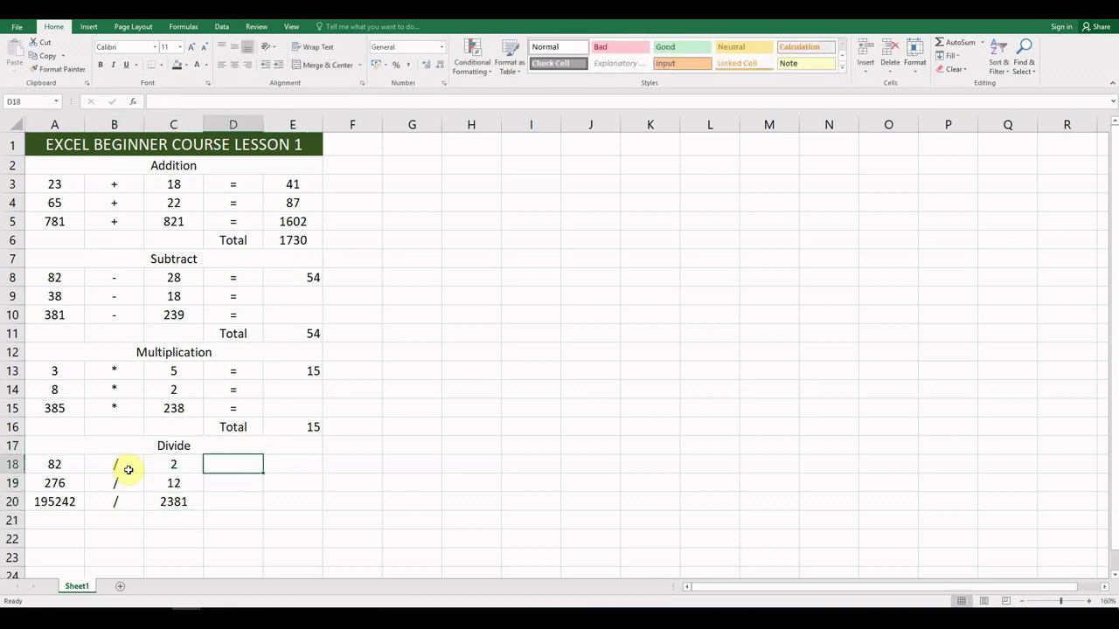
pyautogui.write('=')
pyautogui.press('Return')
pyautogui.write('=')
pyautogui.press('Return')
pyautogui.write('=')
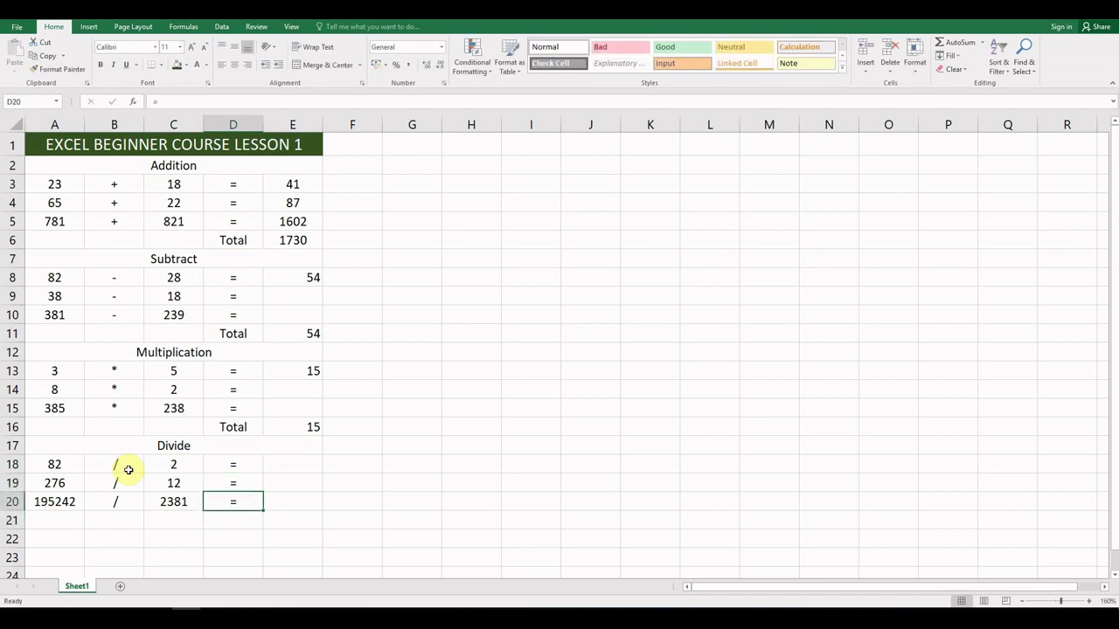
pyautogui.press('Return')
# Enter the formula =A18/C18 in cell E18 to divide the first pair of numbers
pyautogui.press('Up')
pyautogui.press('Up')
pyautogui.press('Up')
pyautogui.press('Right')
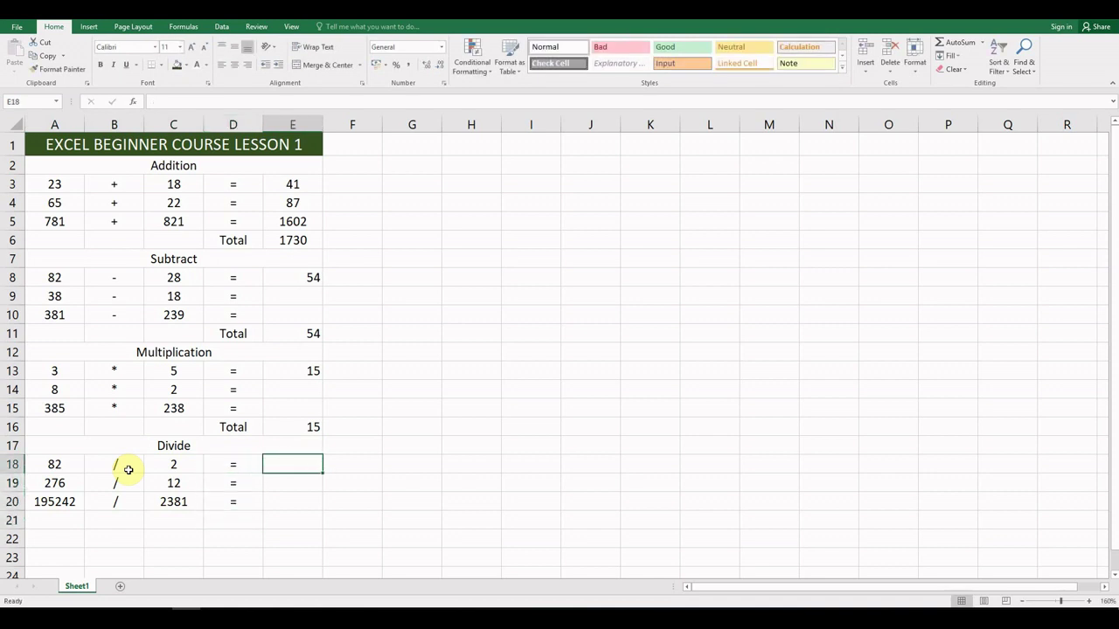
pyautogui.write('=')
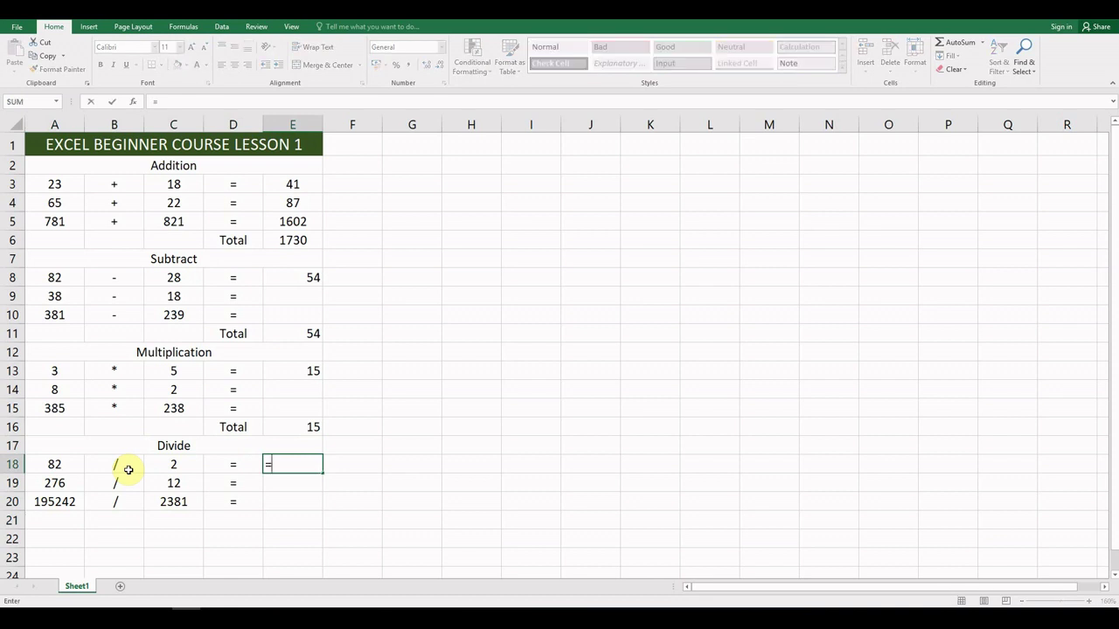
pyautogui.click(68, 466)
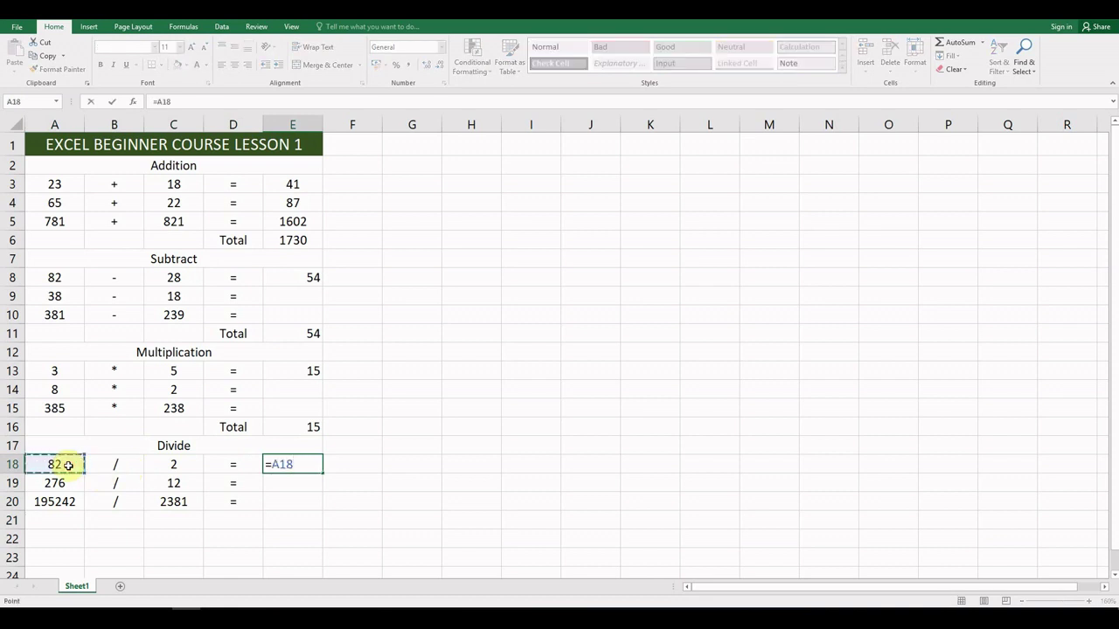
pyautogui.write('/')
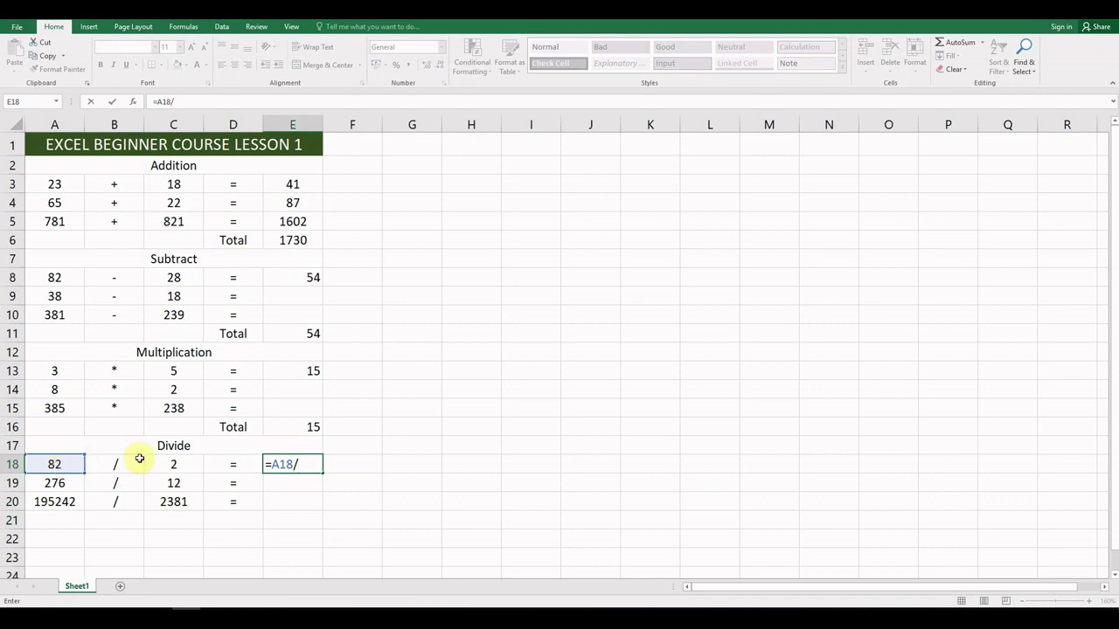
pyautogui.click(171, 465)
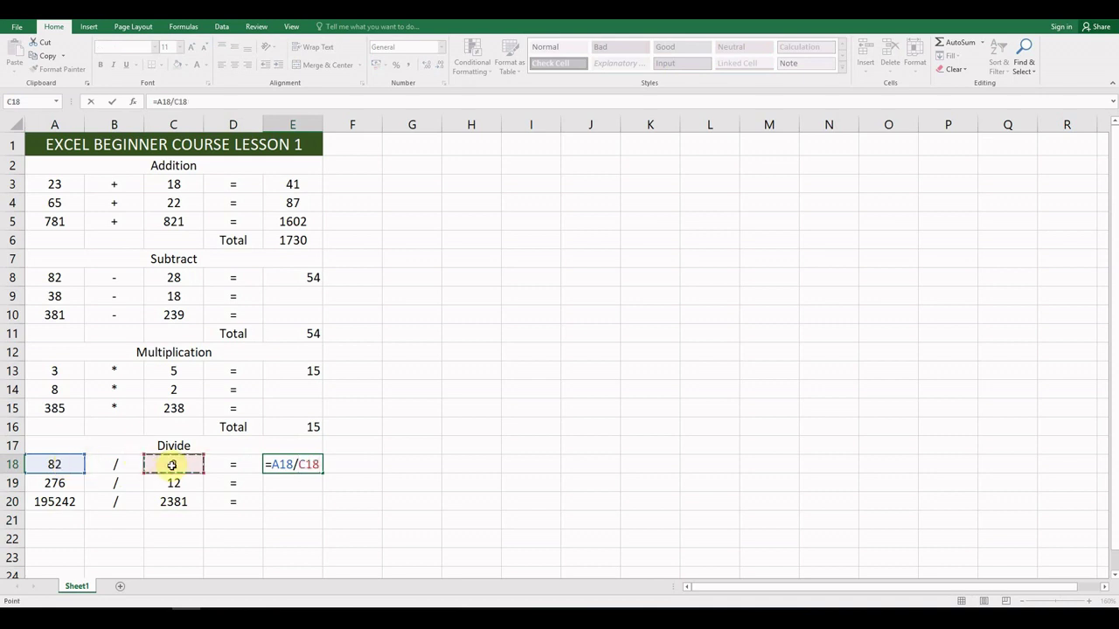
pyautogui.press('Return')
pyautogui.press('Up')
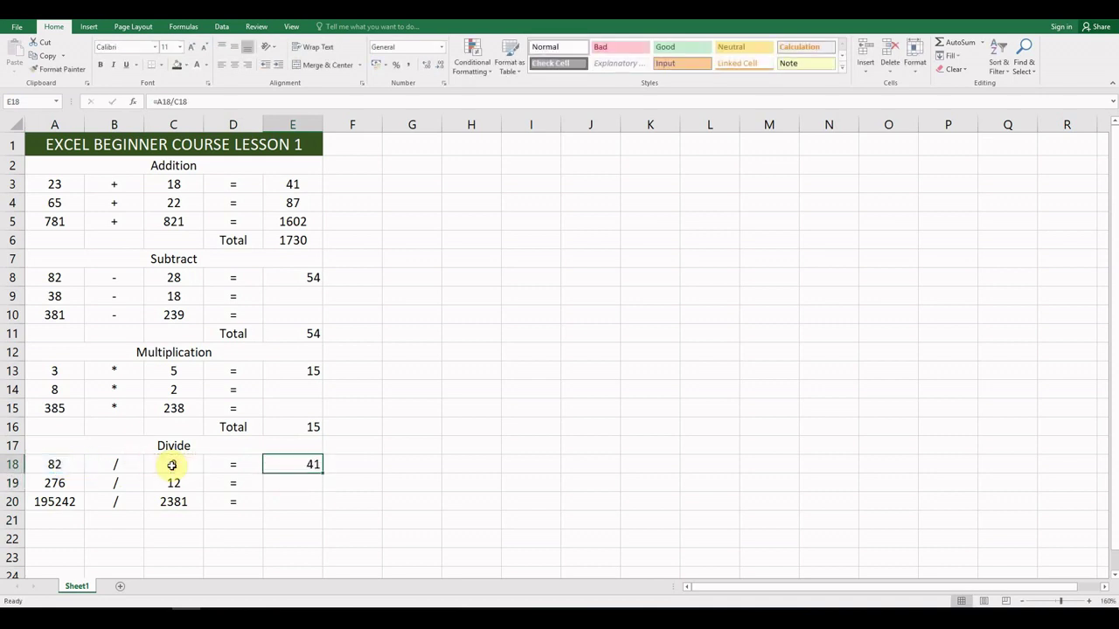
# Enter the label "Total" in cell D21 below the division rows
pyautogui.press('Down')
pyautogui.press('Down')
pyautogui.press('Down')
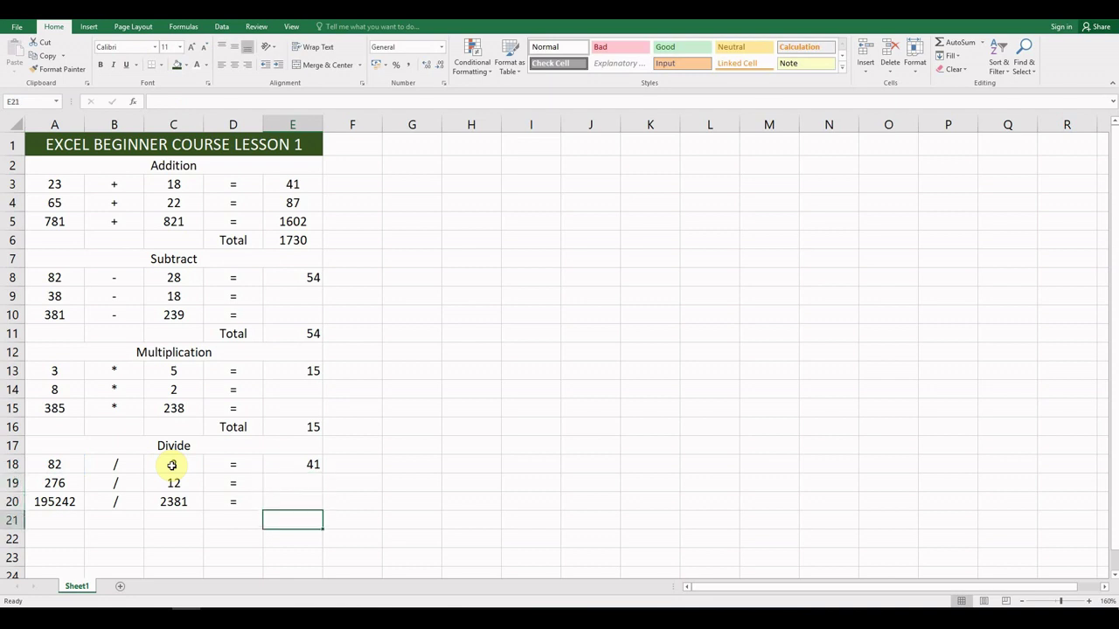
pyautogui.press('Left')
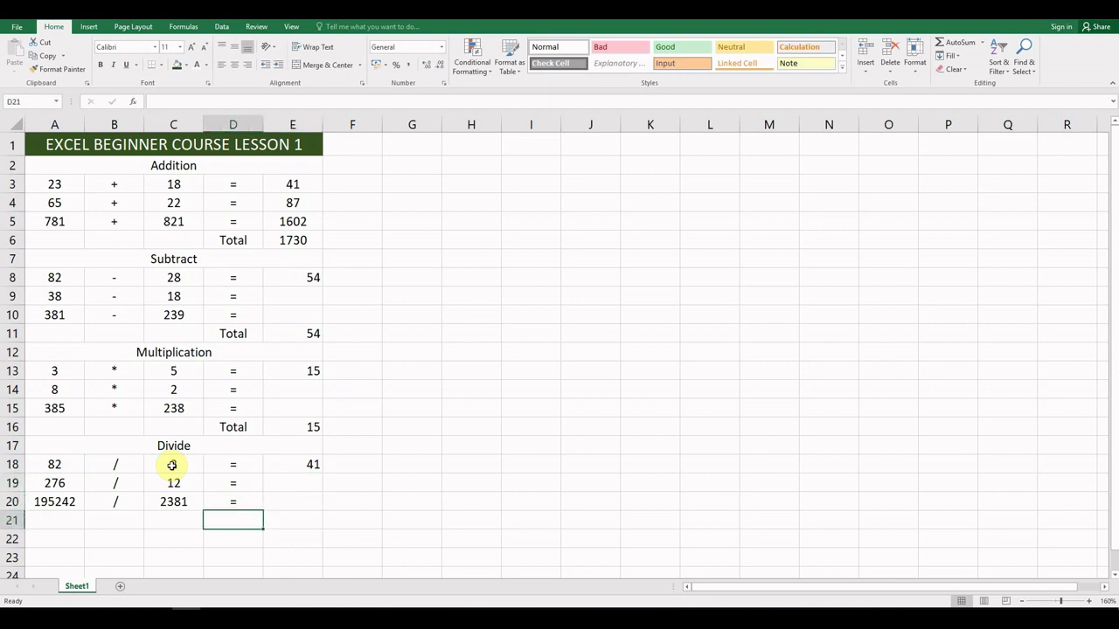
pyautogui.write('Total')
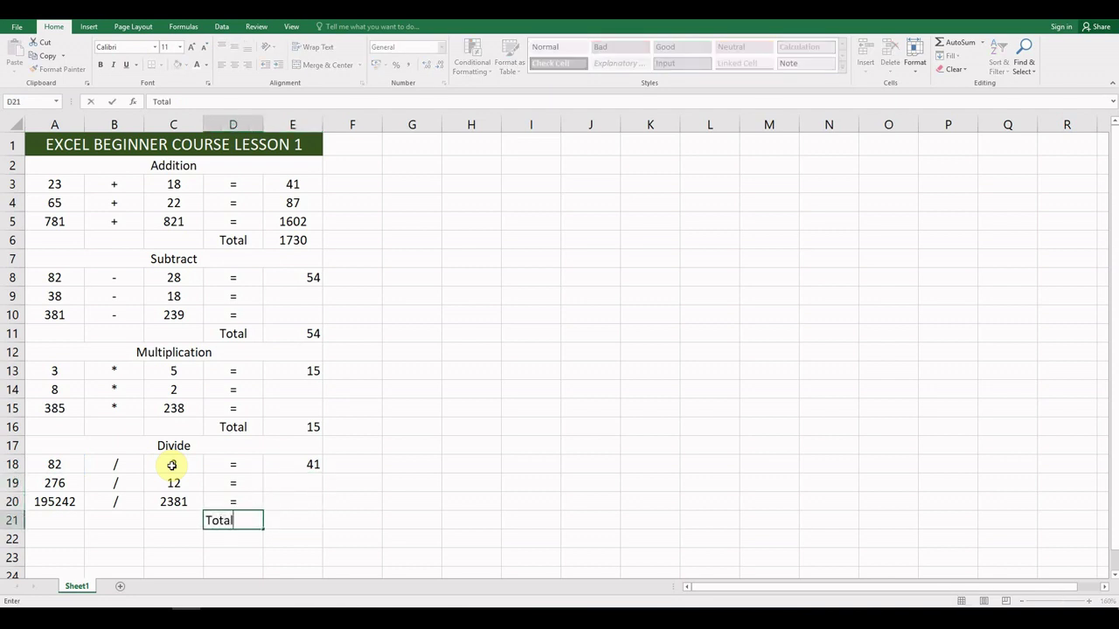
pyautogui.press('Tab')
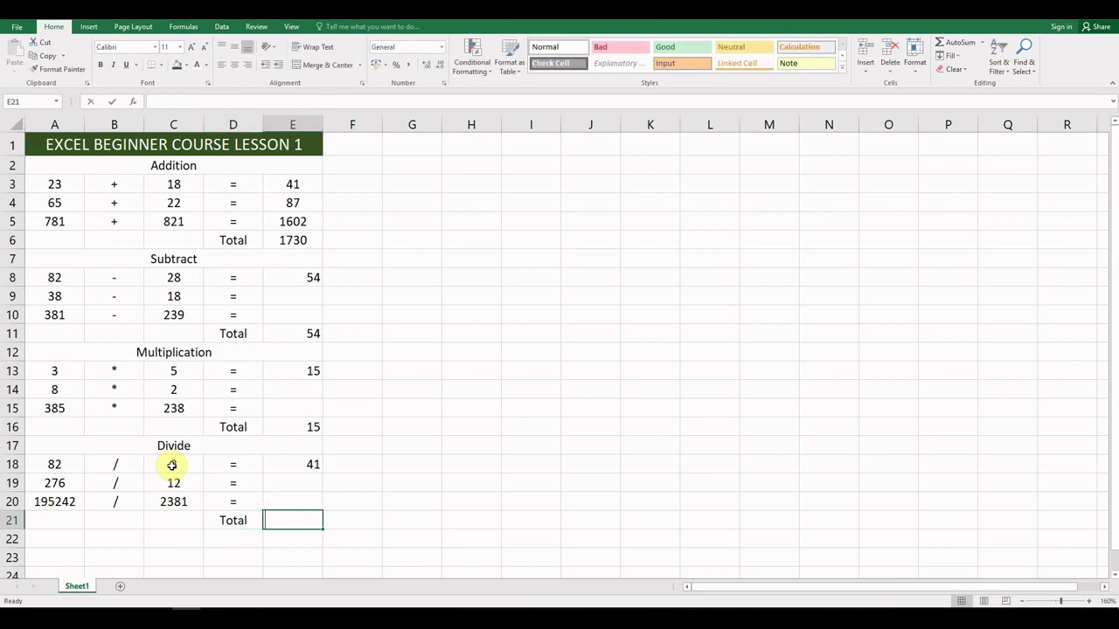
# Enter a SUM formula in cell E21 that totals the division results in E18:E20
pyautogui.write('=sum(')
pyautogui.press('Up')
pyautogui.hotkey('shift', 'Up')
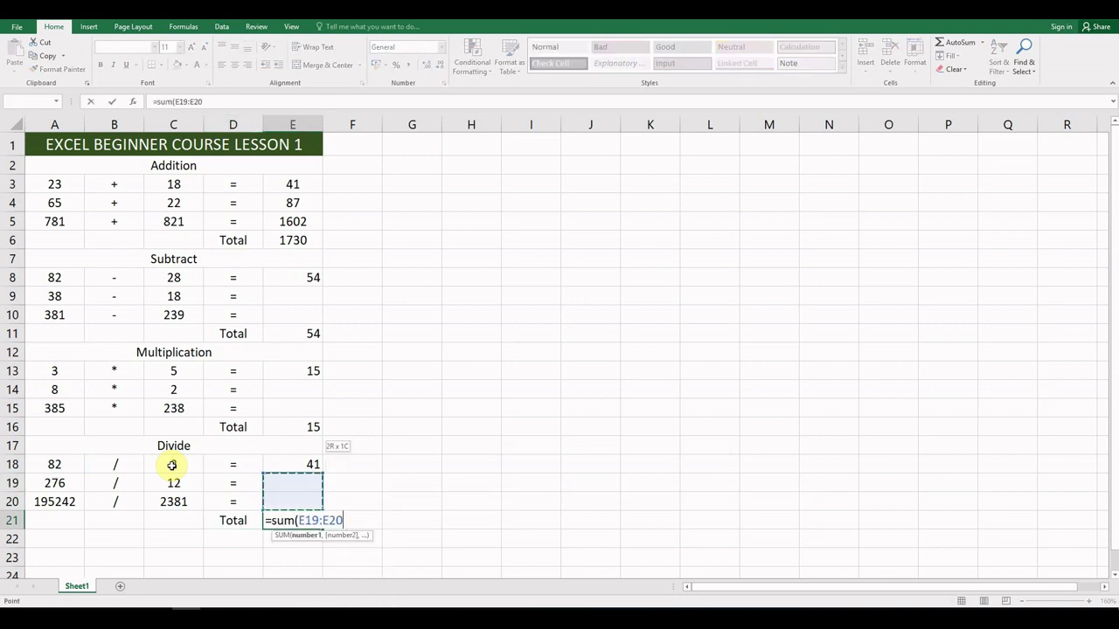
pyautogui.hotkey('shift', 'Up')
pyautogui.press('Return')
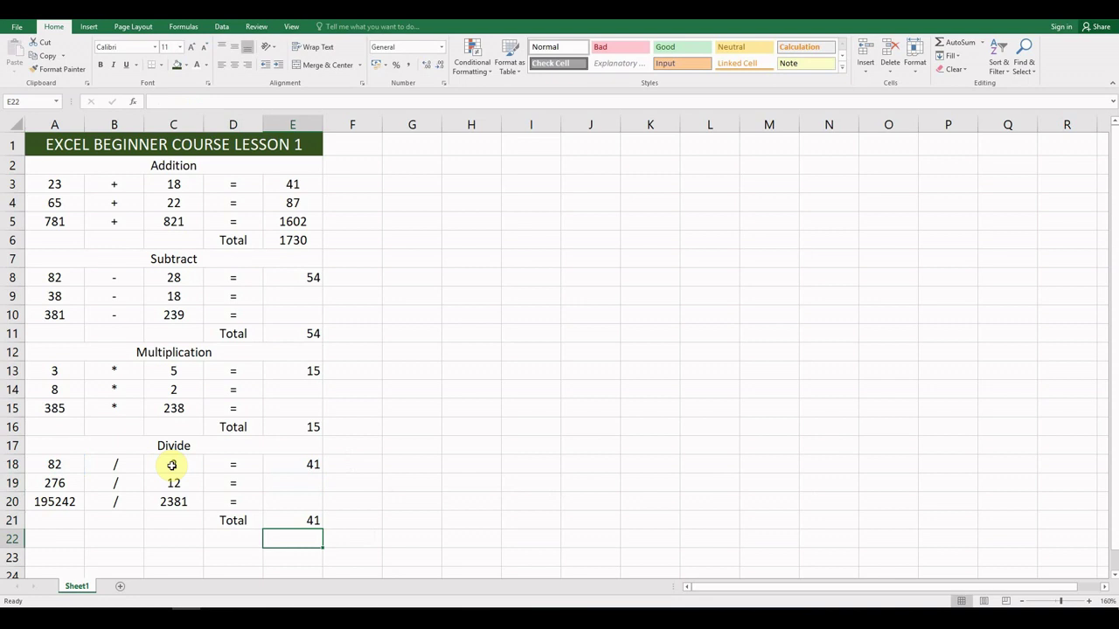
# Merge and center cells A22 through D22 and enter the label "Grand Total" there
pyautogui.press('Left')
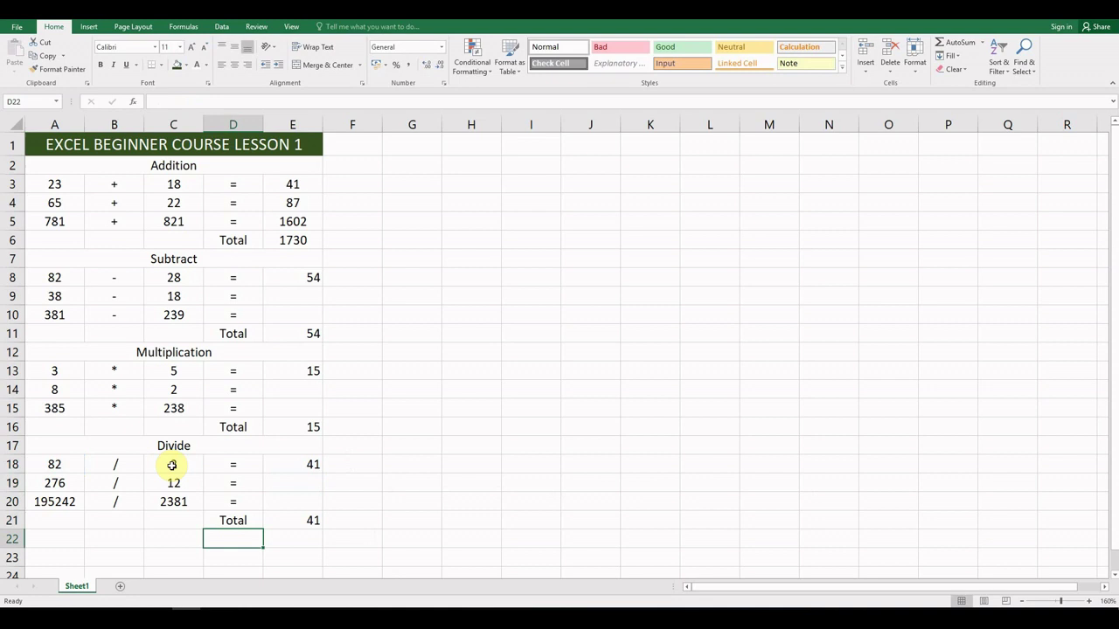
pyautogui.press('Left')
pyautogui.press('Left')
pyautogui.press('Left')
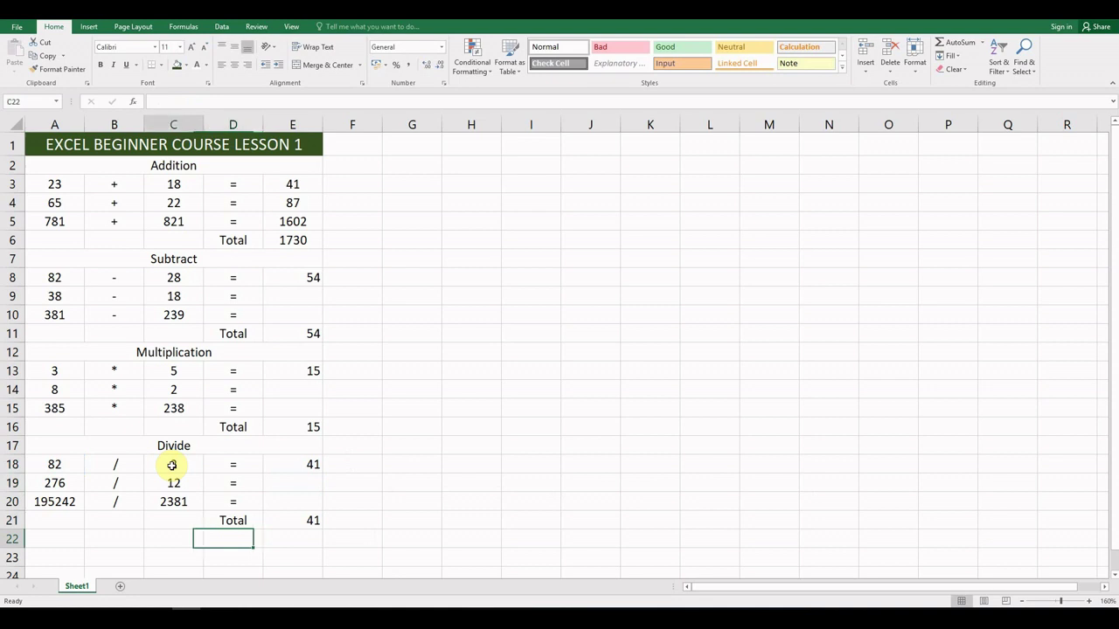
pyautogui.hotkey('shift', 'Right')
pyautogui.hotkey('shift', 'Right')
pyautogui.hotkey('shift', 'Right')
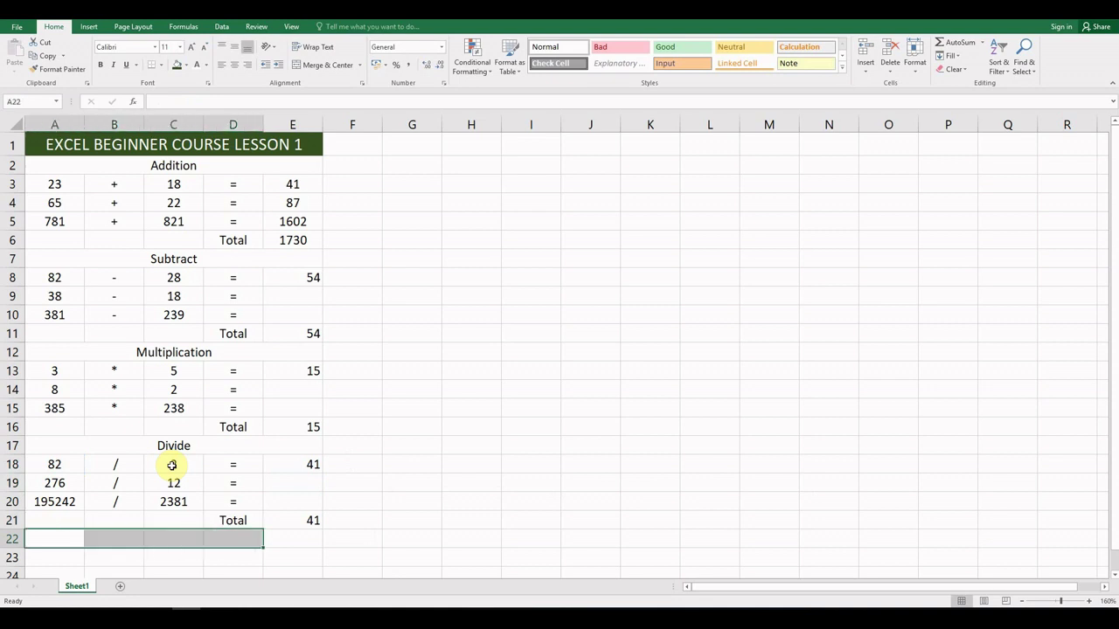
pyautogui.click(328, 67)
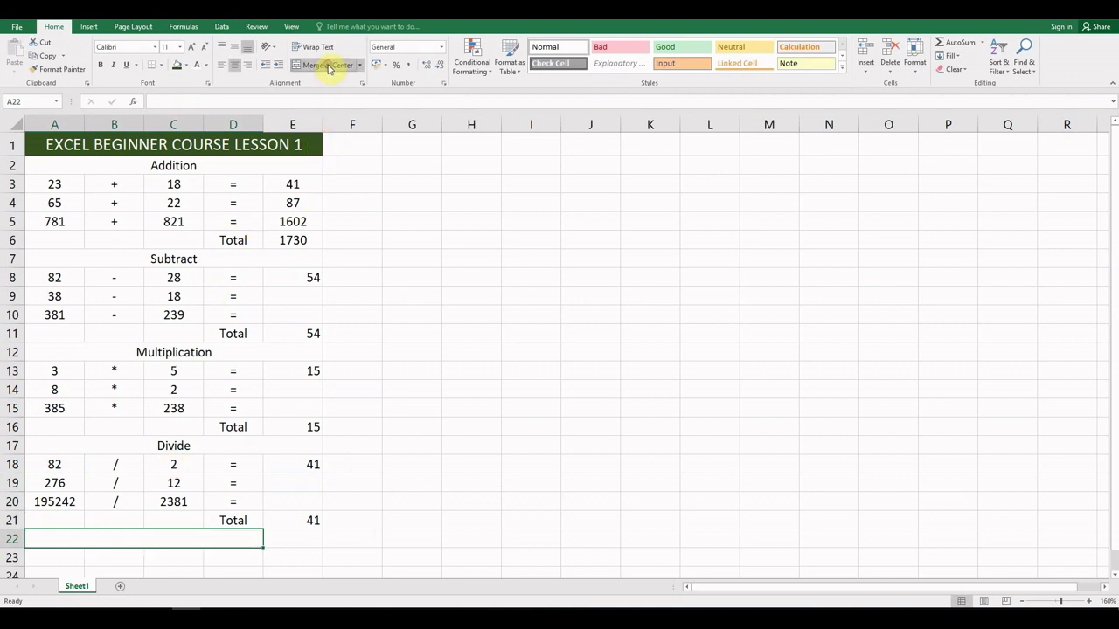
pyautogui.write('Gradn')
pyautogui.press('BackSpace')
pyautogui.press('BackSpace')
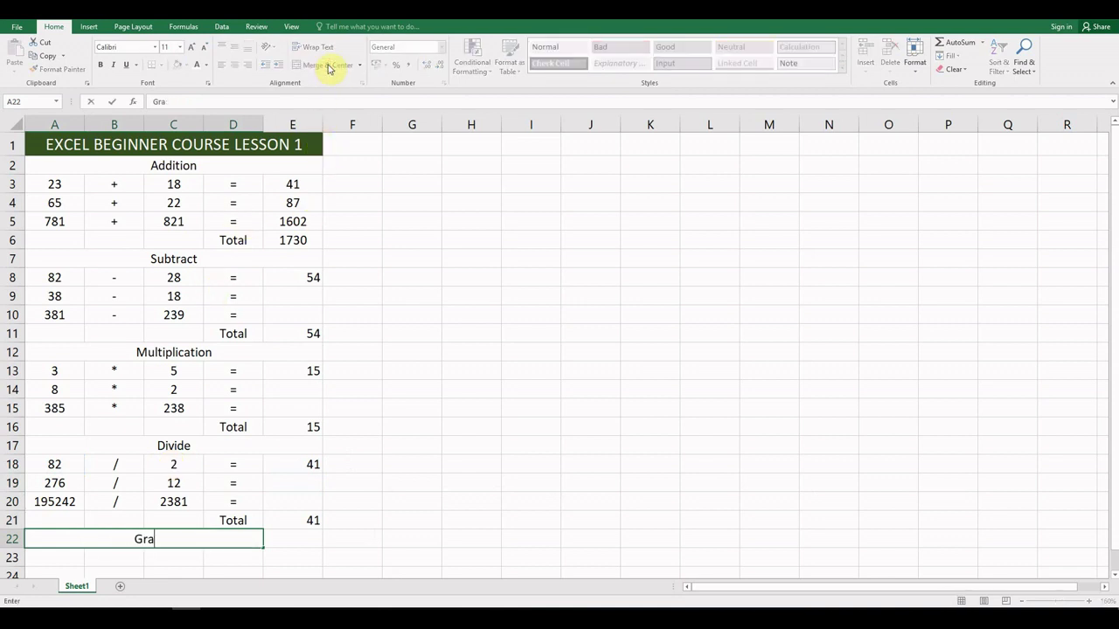
pyautogui.write('nd Total')
pyautogui.press('Tab')
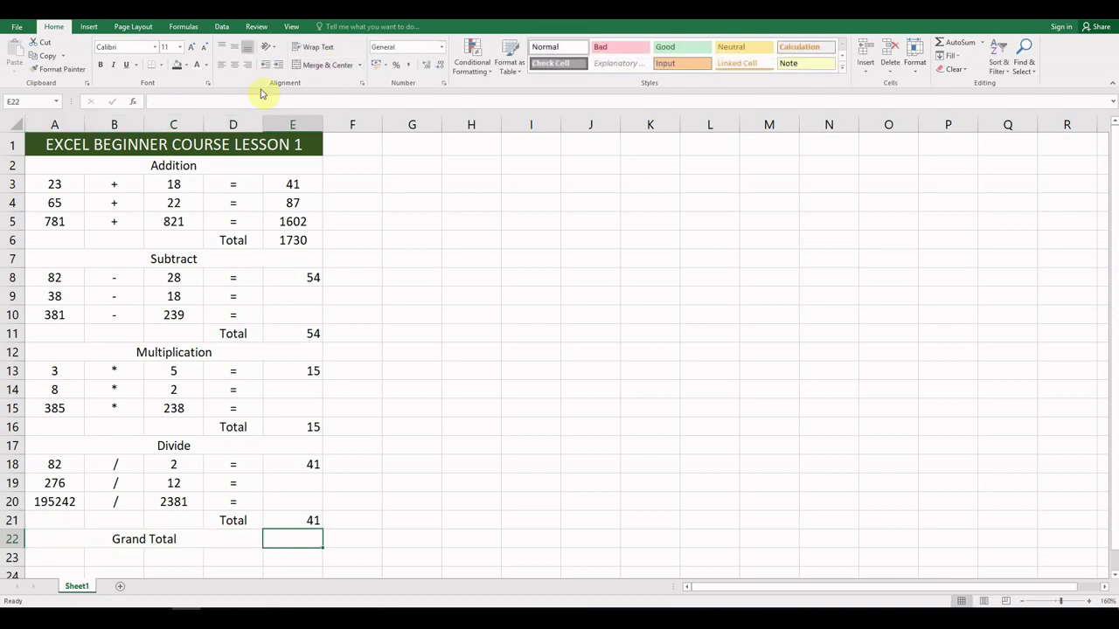
# Right-align the "Grand Total" label in the merged cell A22
pyautogui.click(178, 540)
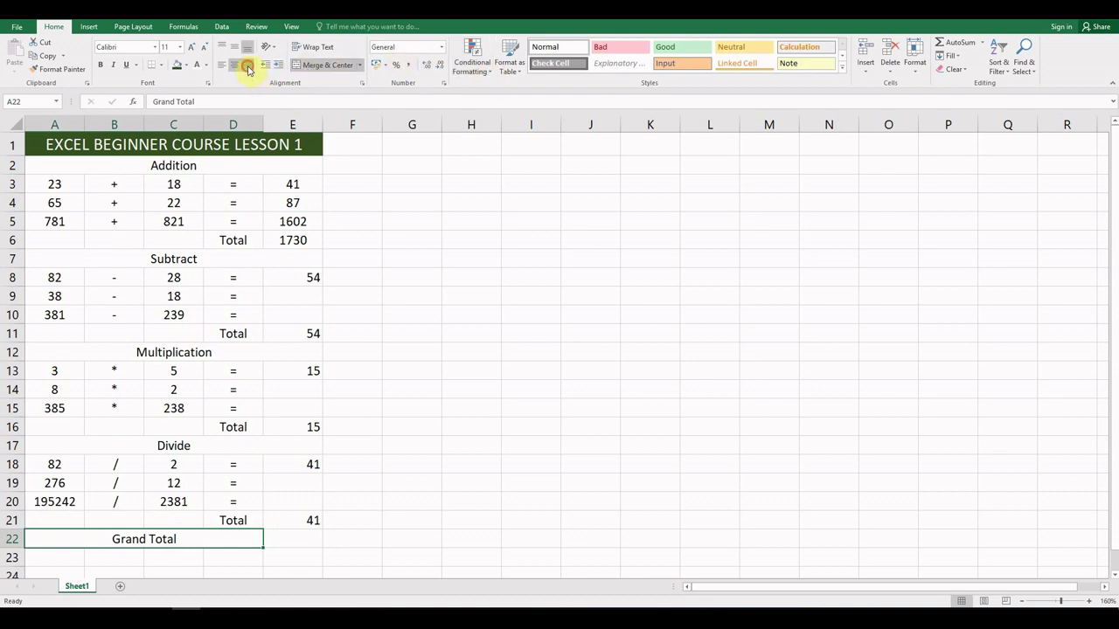
pyautogui.click(248, 67)
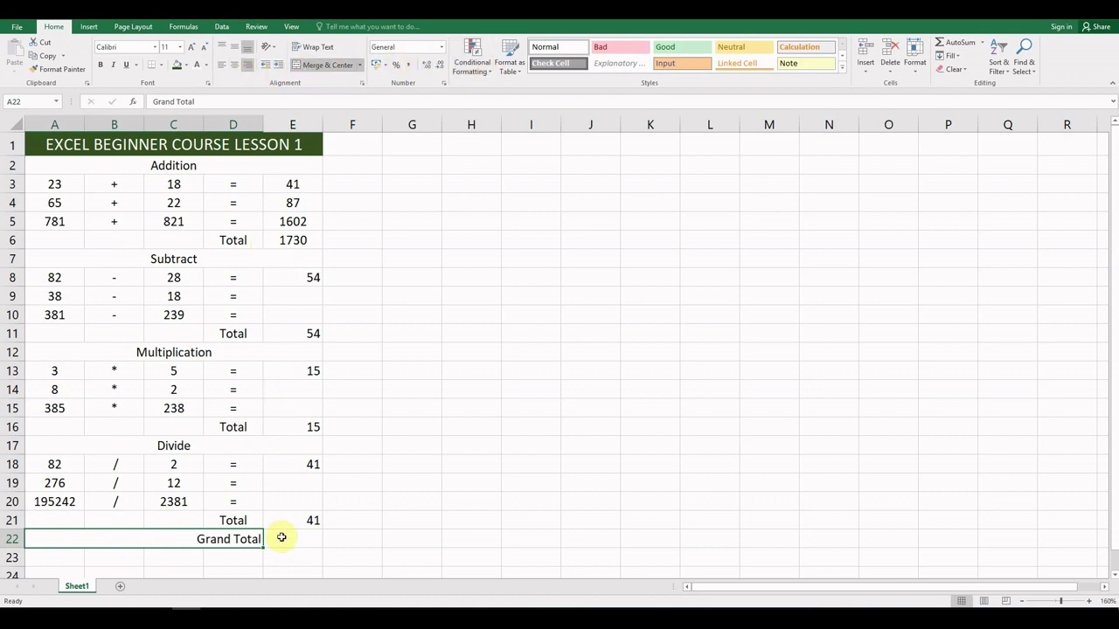
pyautogui.moveTo(173, 464); pyautogui.dragTo(313, 464)
pyautogui.click(414, 292)
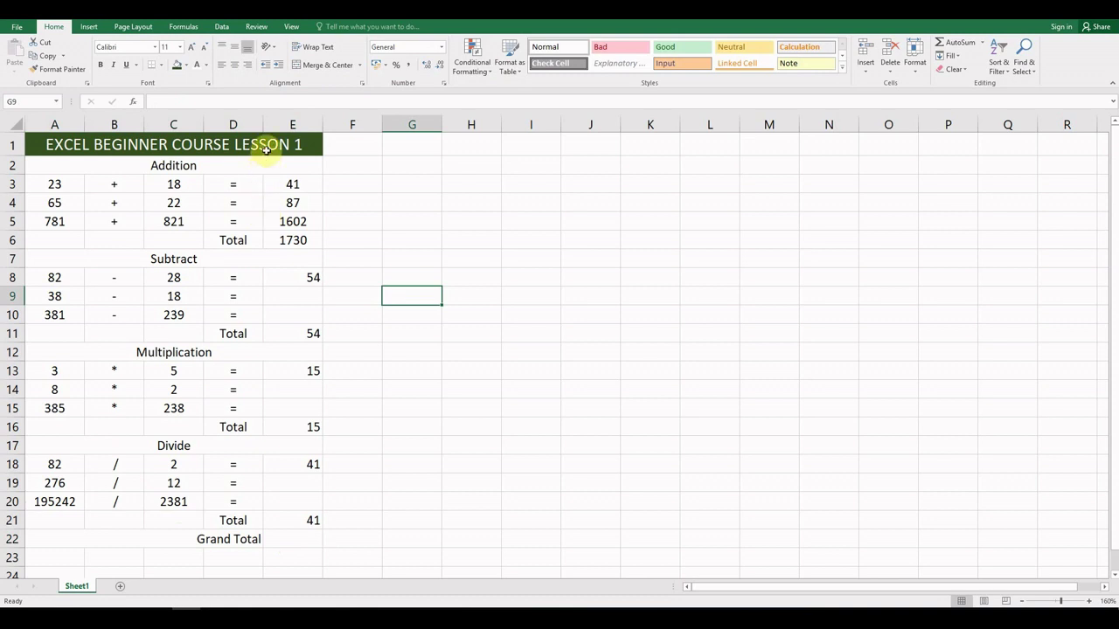
# Apply all borders to the whole lesson table, from the title in row 1 through cell E22
pyautogui.moveTo(266, 145); pyautogui.dragTo(289, 527)
pyautogui.click(374, 429)
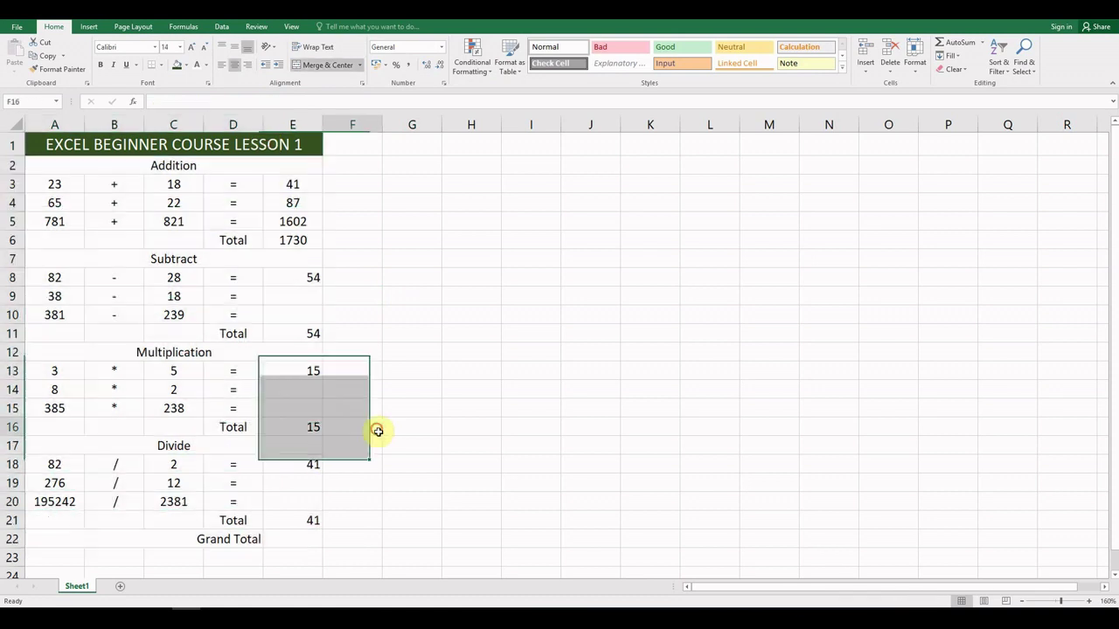
pyautogui.moveTo(250, 143); pyautogui.dragTo(292, 532)
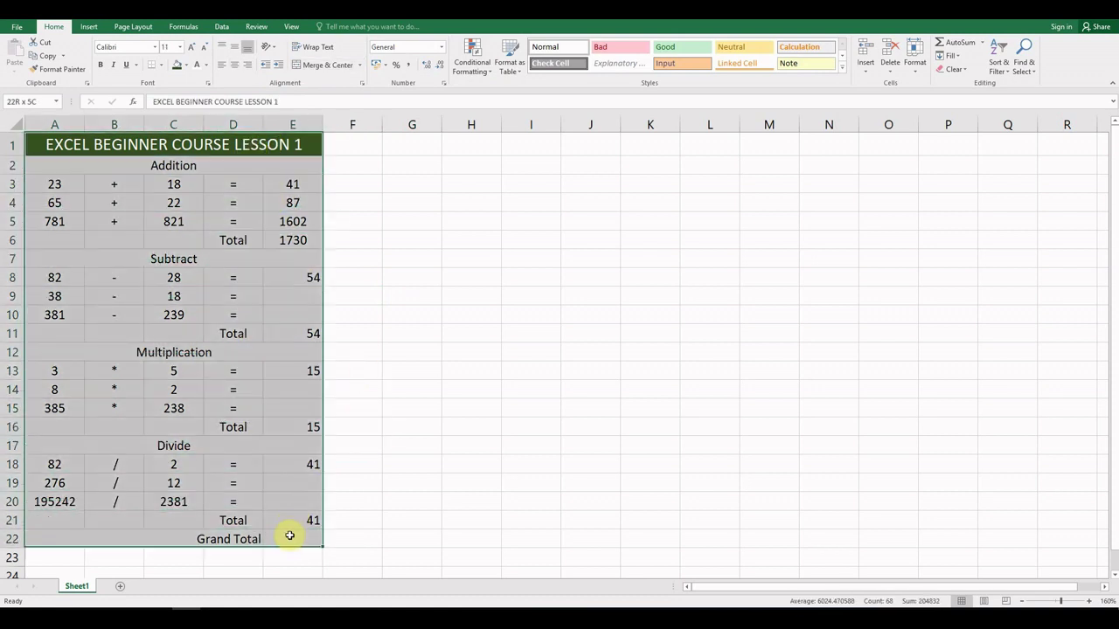
pyautogui.click(163, 67)
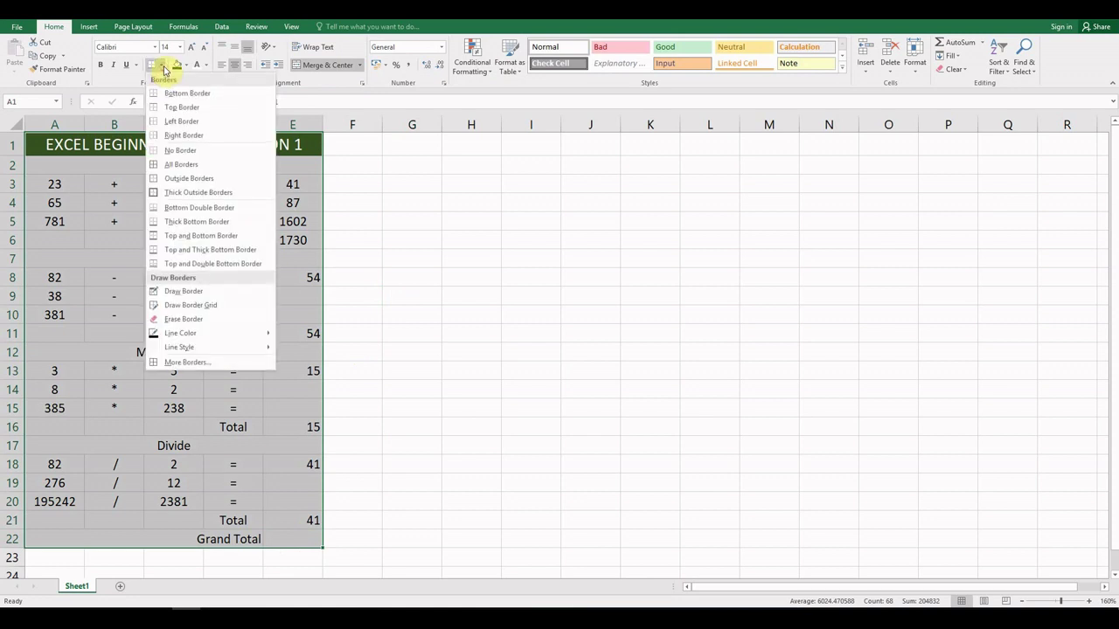
pyautogui.click(179, 164)
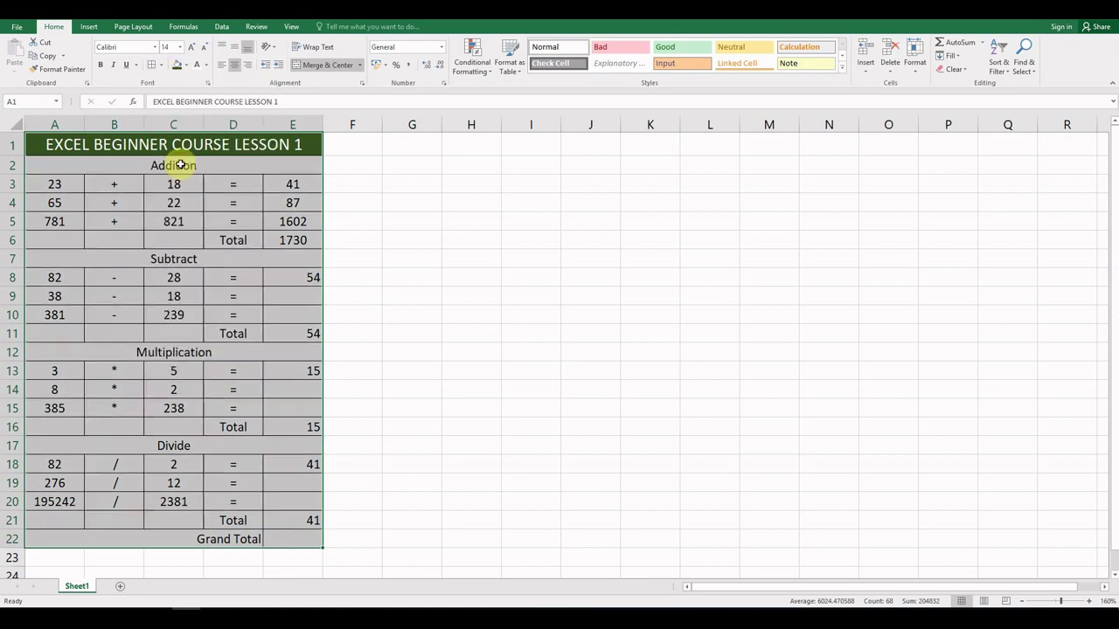
# Fill the Addition heading in row 2 with a light green theme color
pyautogui.click(368, 358)
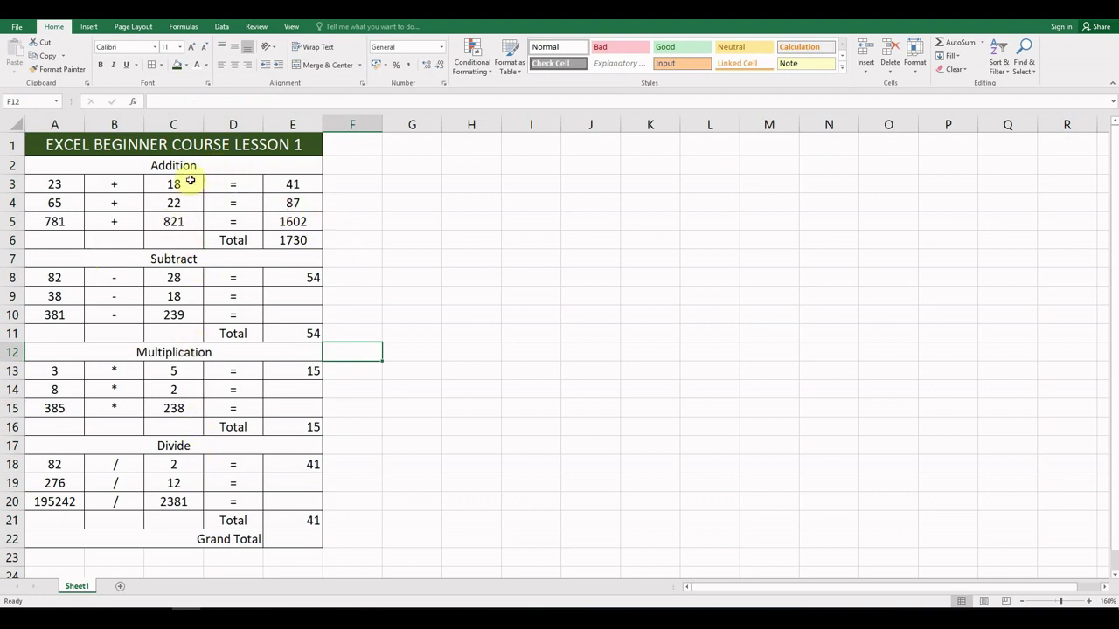
pyautogui.click(218, 165)
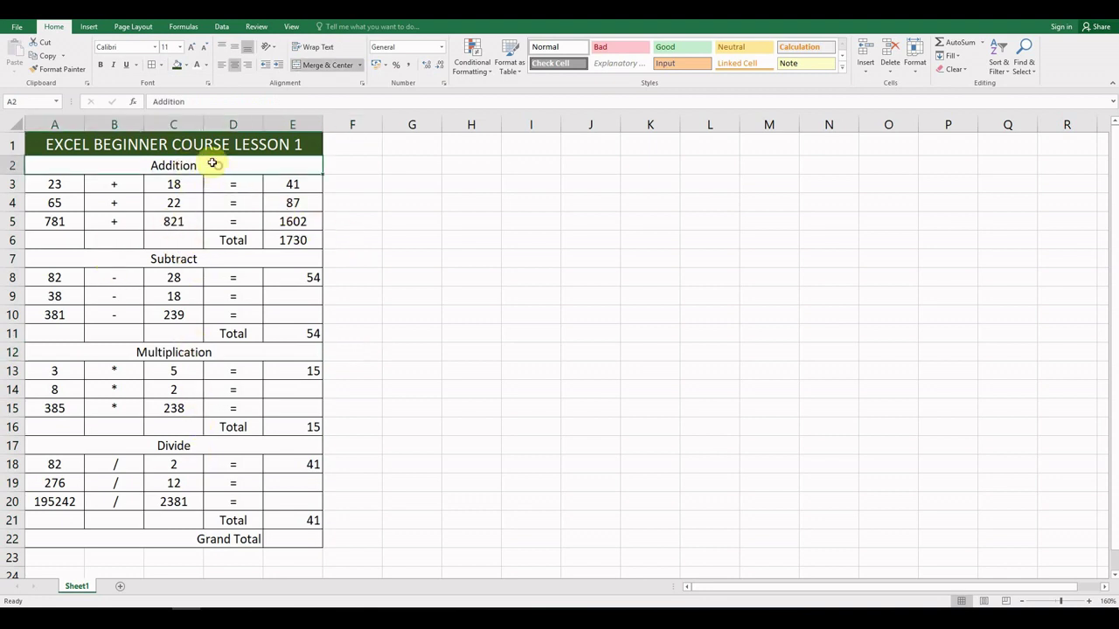
pyautogui.click(185, 65)
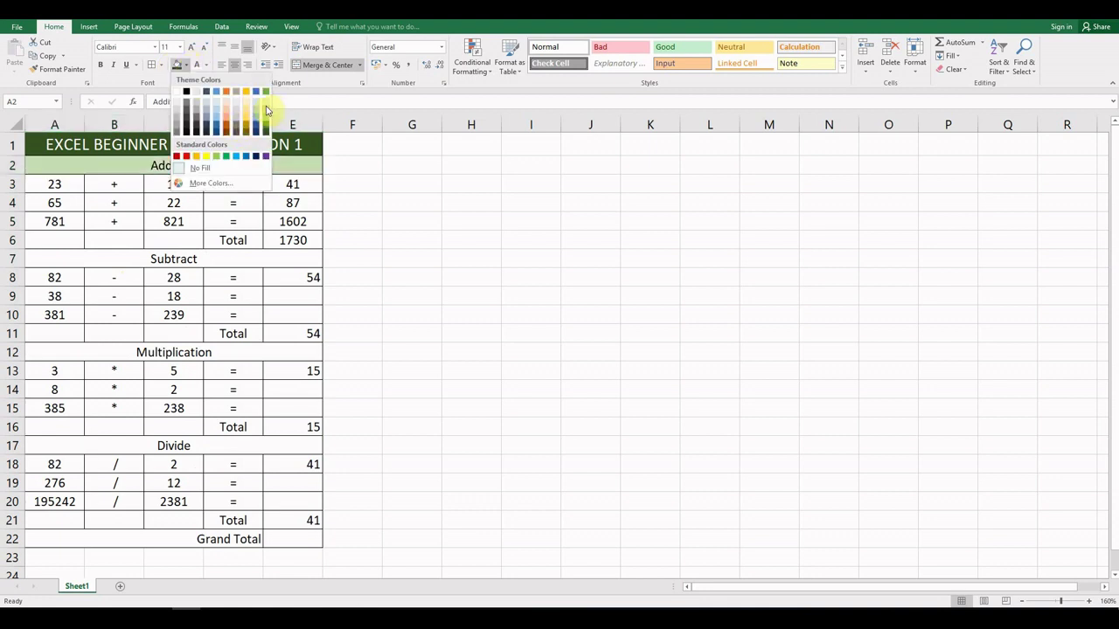
pyautogui.click(266, 107)
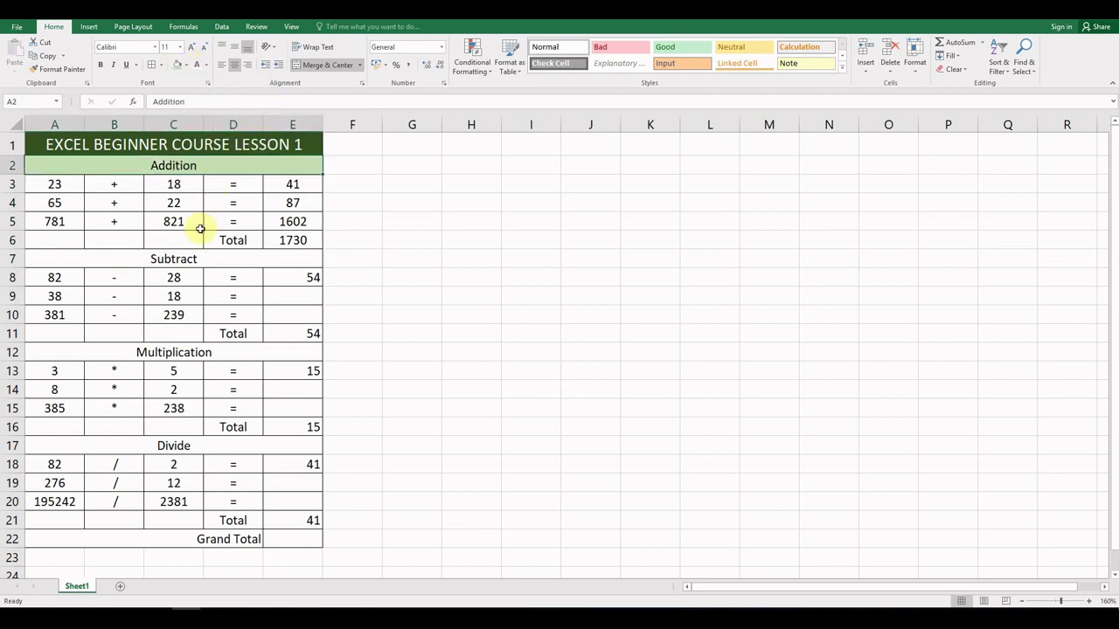
# Apply the same light green fill to the Subtract, Multiplication and Divide headings in rows 7, 12 and 17
pyautogui.click(191, 261)
pyautogui.click(178, 65)
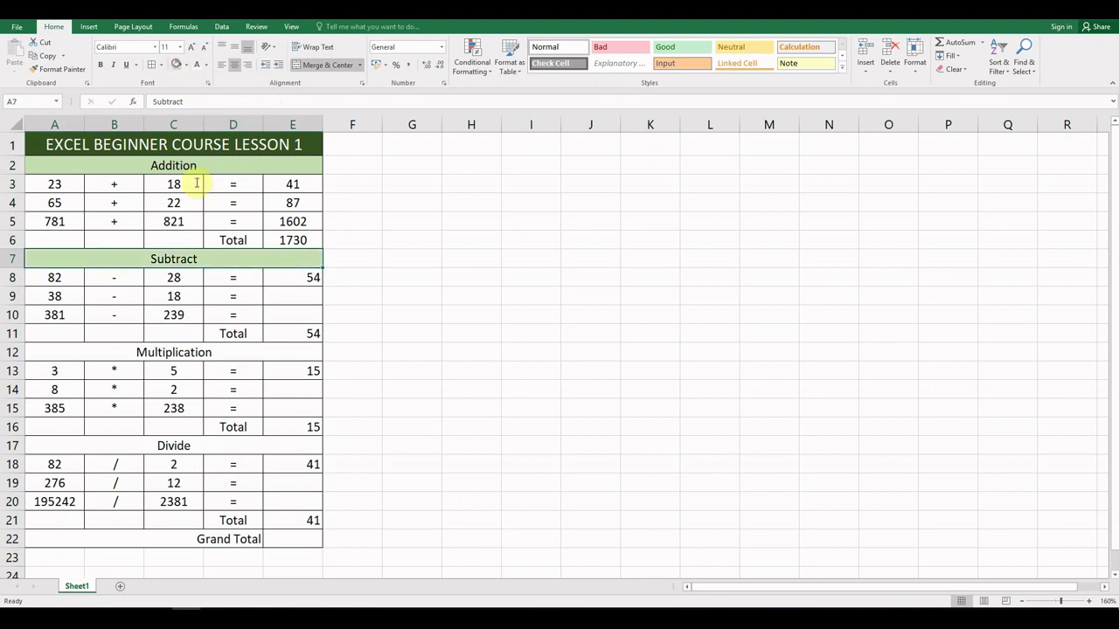
pyautogui.click(187, 353)
pyautogui.click(178, 65)
pyautogui.click(171, 447)
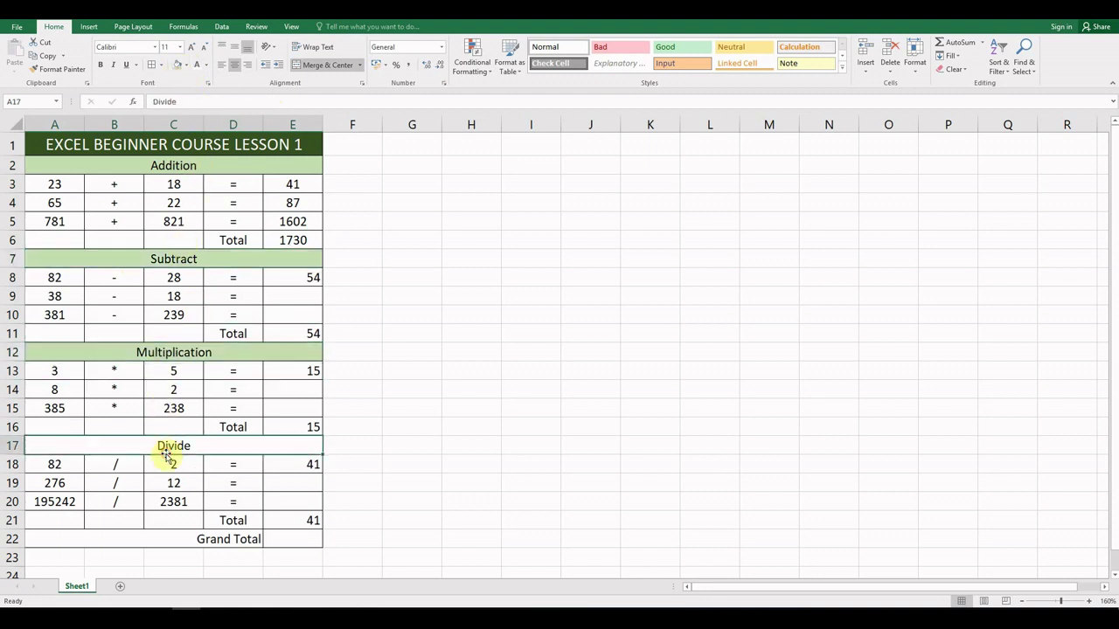
pyautogui.click(177, 68)
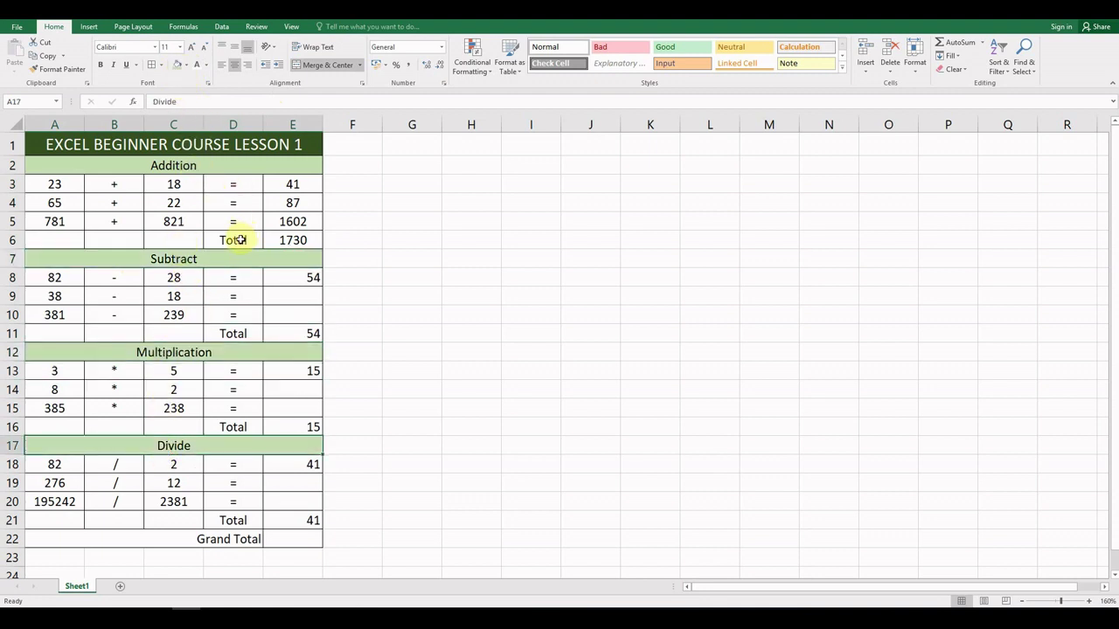
# Fill the Addition section's total cells D6:E6 with light gray
pyautogui.click(249, 240)
pyautogui.moveTo(254, 240); pyautogui.dragTo(268, 242)
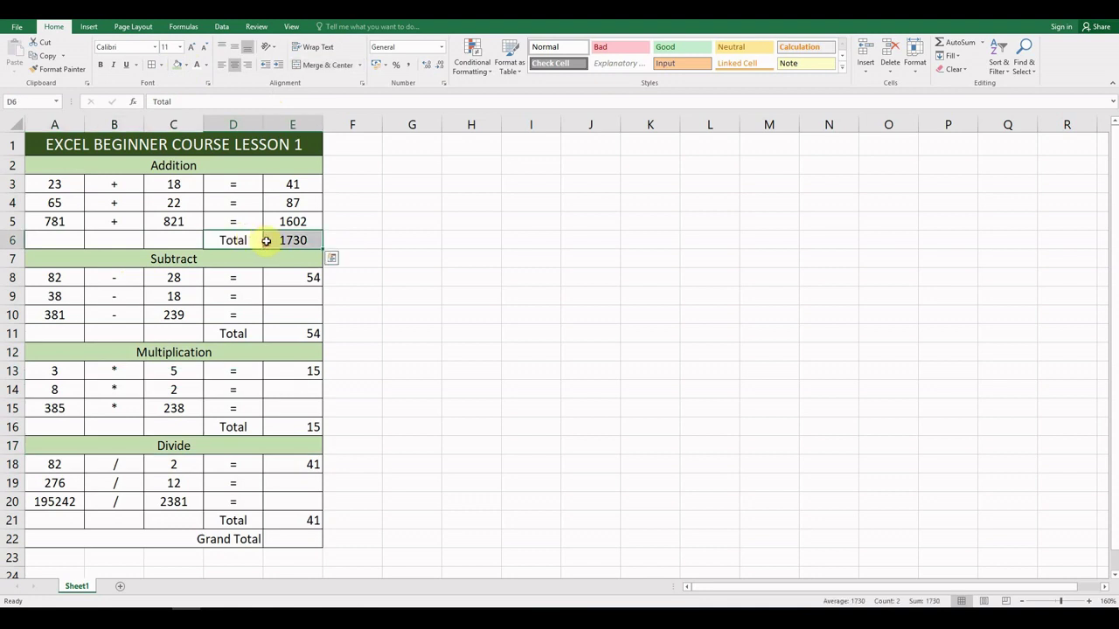
pyautogui.click(185, 65)
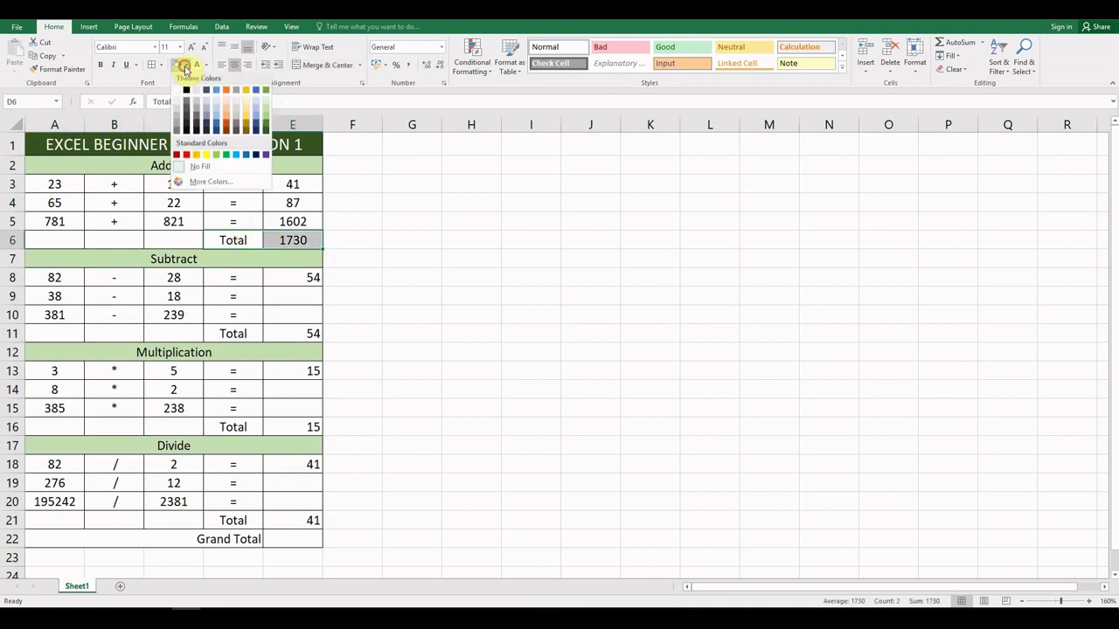
pyautogui.click(176, 109)
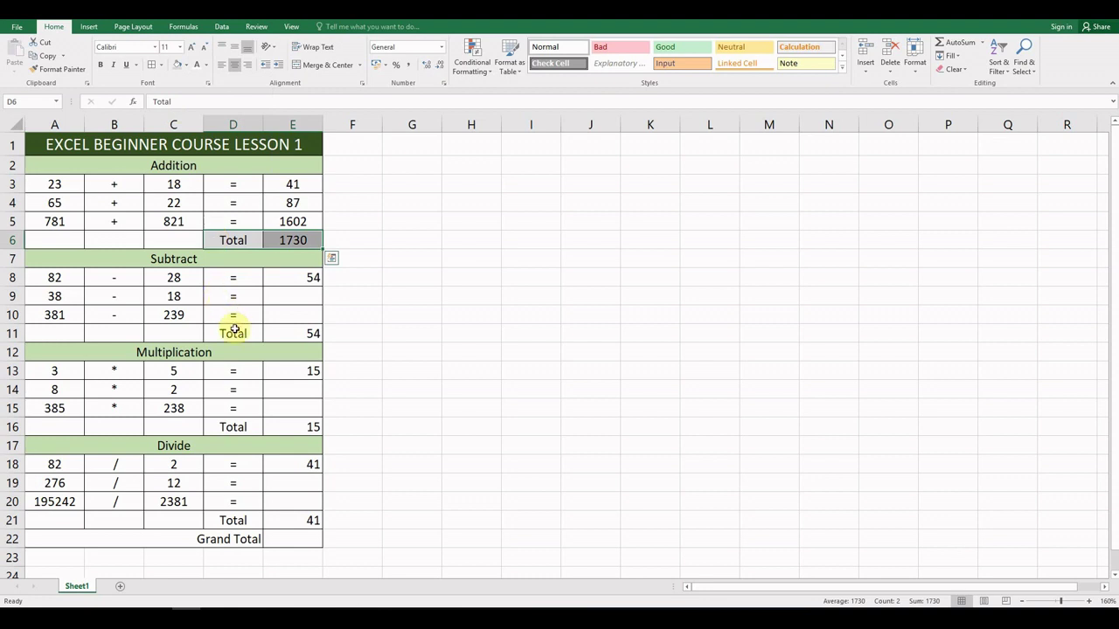
# Apply the same light gray fill to the other section total cells, D11:E11, D16:E16 and D21:E21
pyautogui.moveTo(231, 330); pyautogui.dragTo(280, 330)
pyautogui.click(178, 66)
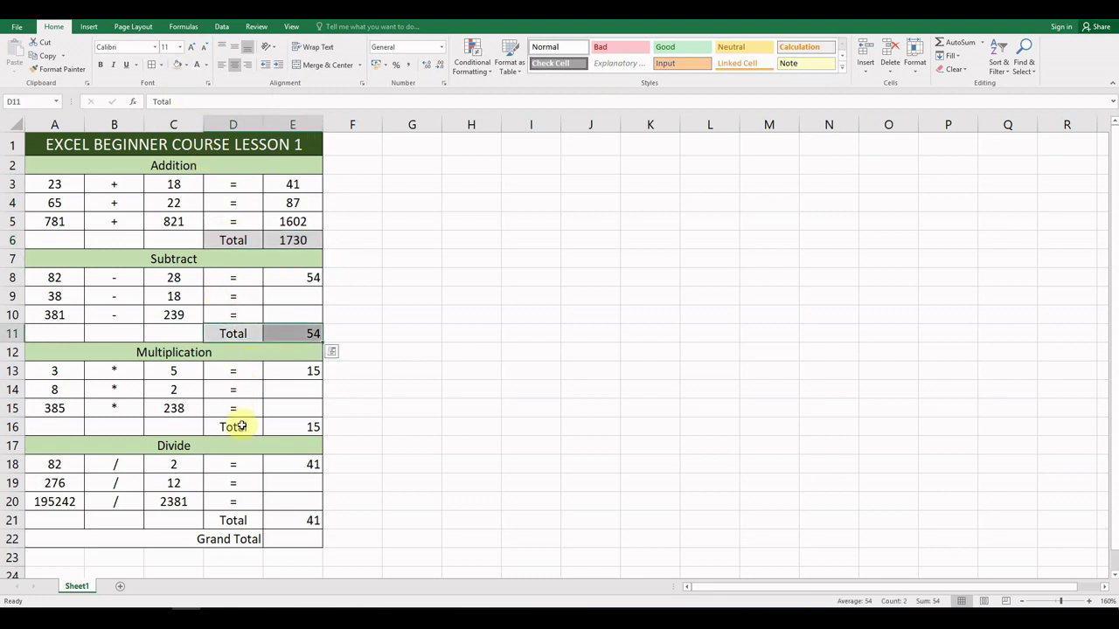
pyautogui.moveTo(240, 425); pyautogui.dragTo(283, 428)
pyautogui.click(177, 66)
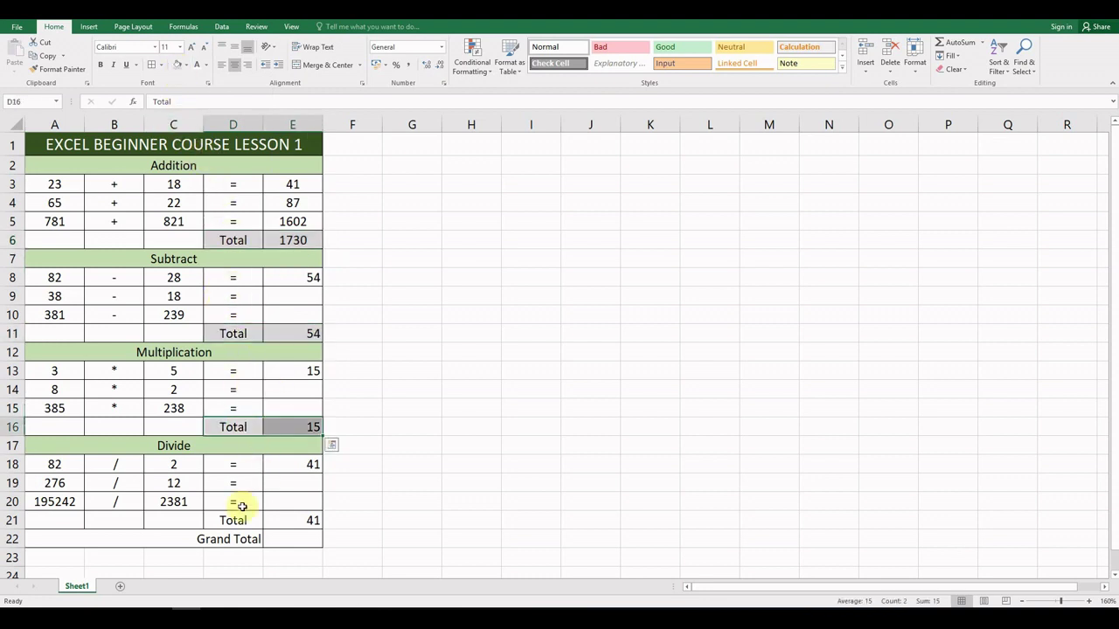
pyautogui.moveTo(243, 519); pyautogui.dragTo(282, 520)
pyautogui.click(177, 66)
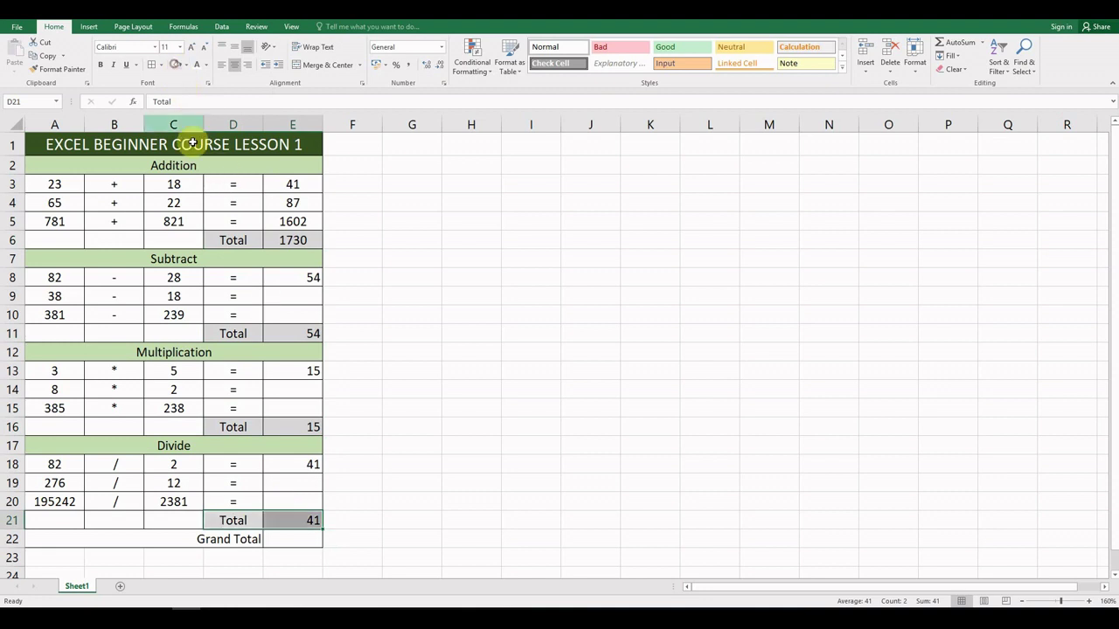
# Give the Grand Total row, A22 through E22, a black fill with white text
pyautogui.click(269, 538)
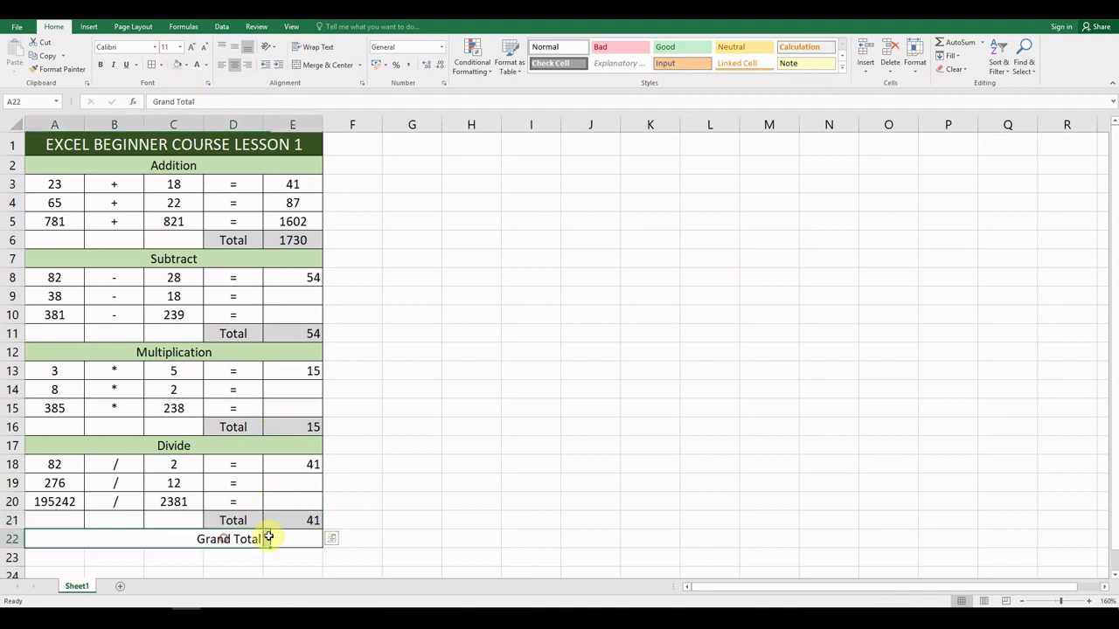
pyautogui.click(185, 66)
pyautogui.click(191, 93)
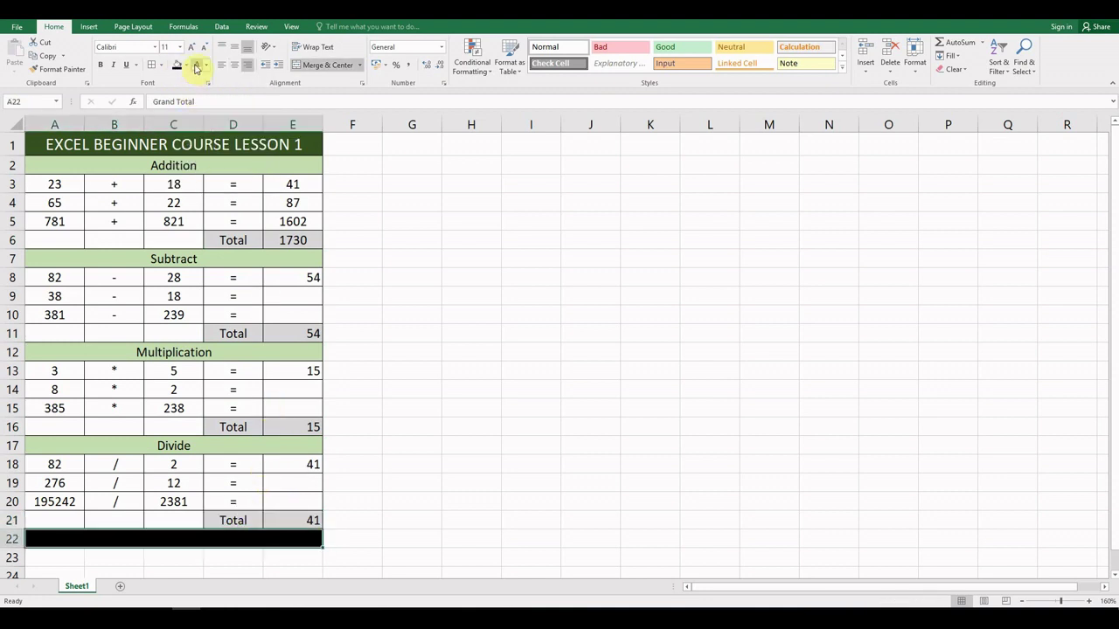
pyautogui.click(197, 67)
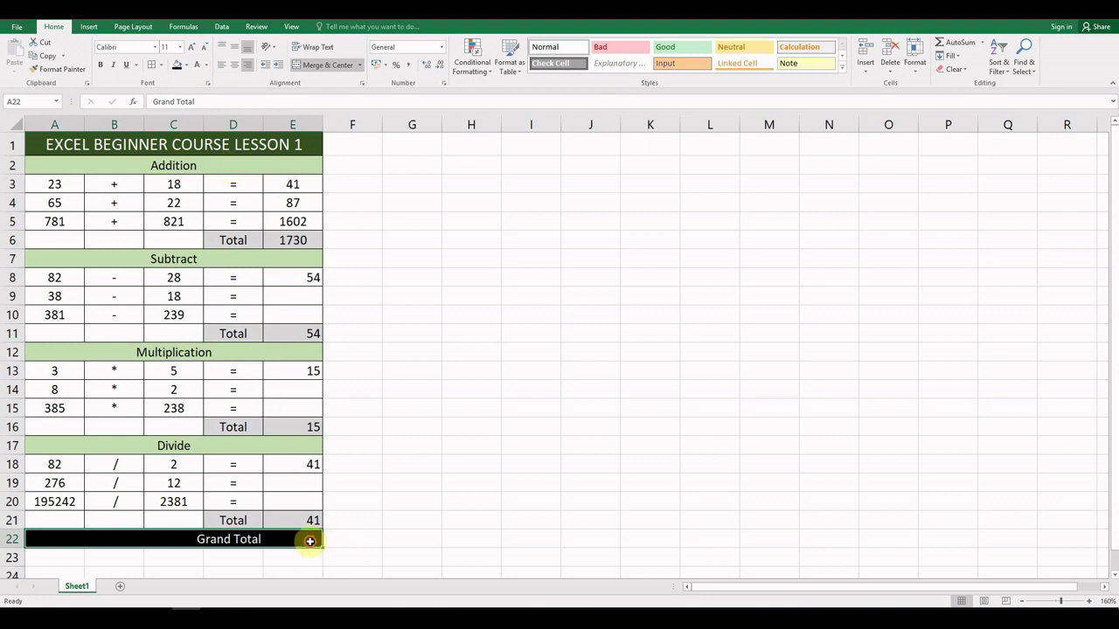
# Enter the formula =e6+e11+e16+e21 in cell E22 to add up the four section totals
pyautogui.click(308, 541)
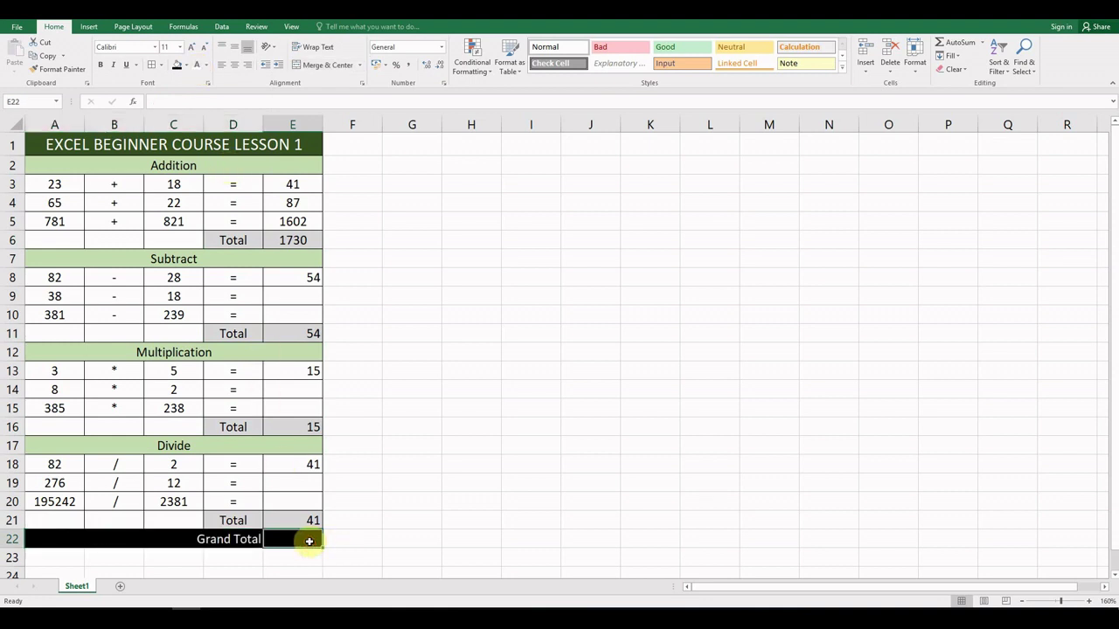
pyautogui.click(303, 244)
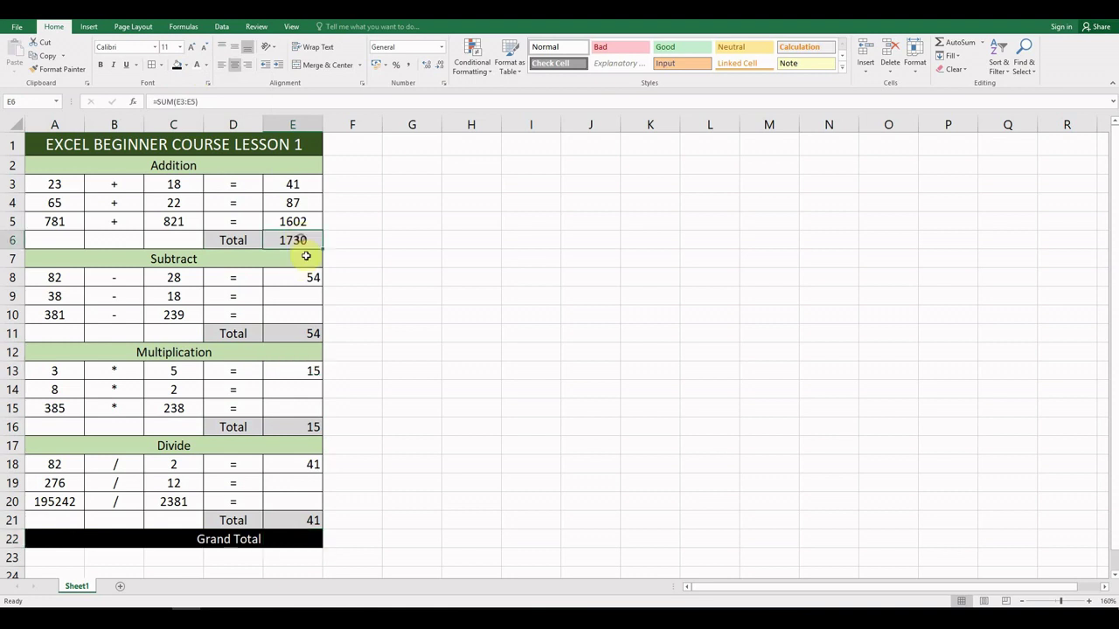
pyautogui.click(305, 335)
pyautogui.click(302, 428)
pyautogui.click(297, 520)
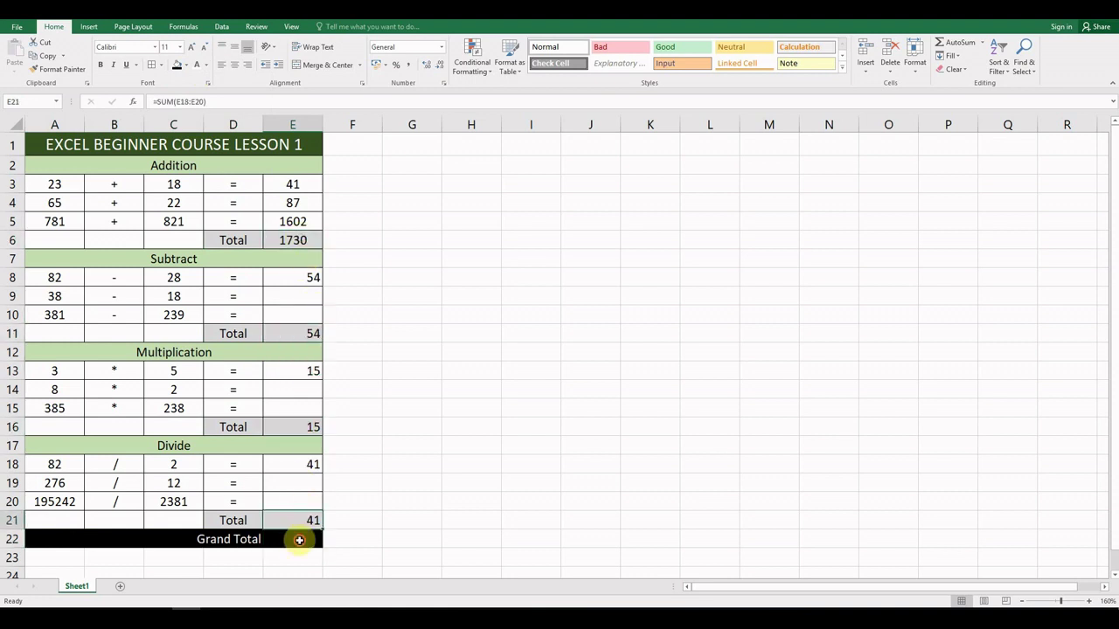
pyautogui.click(297, 539)
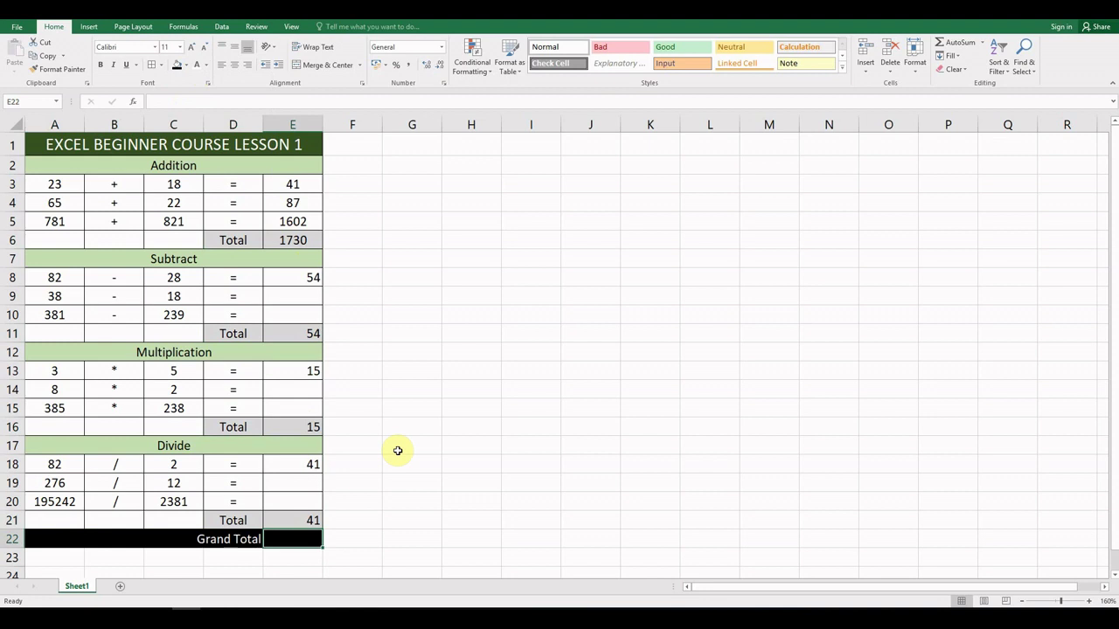
pyautogui.write('=')
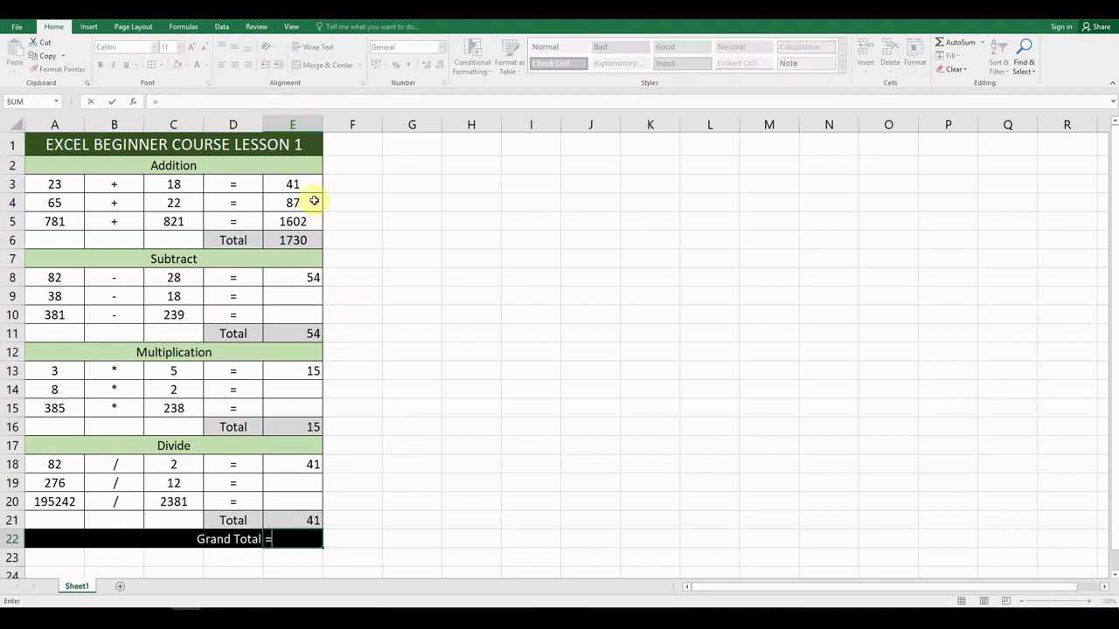
pyautogui.write('e6')
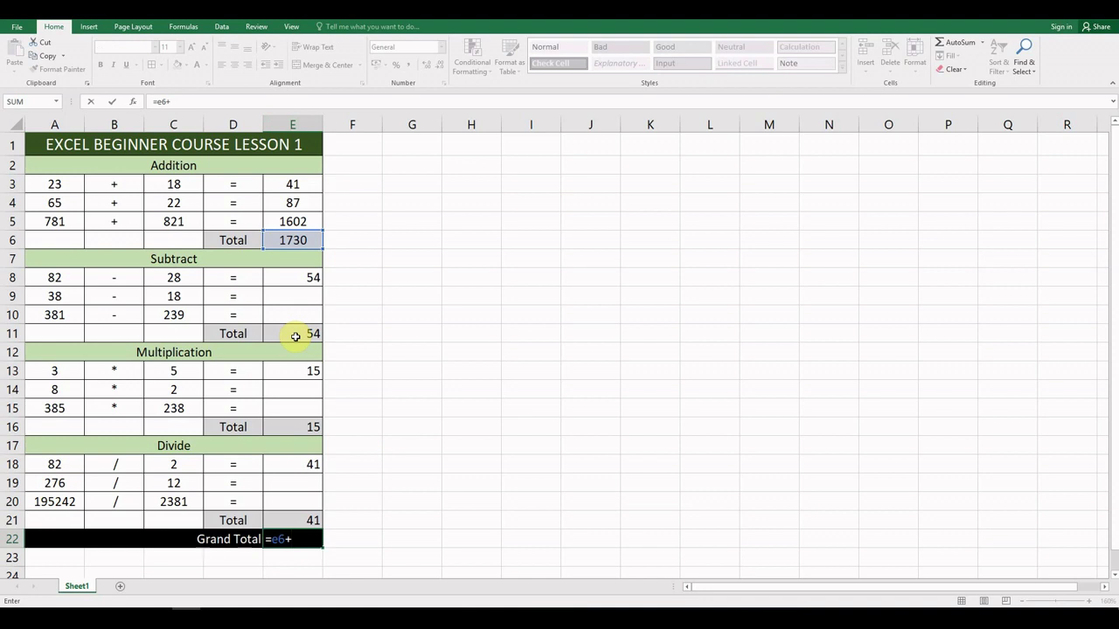
pyautogui.write('+e11+')
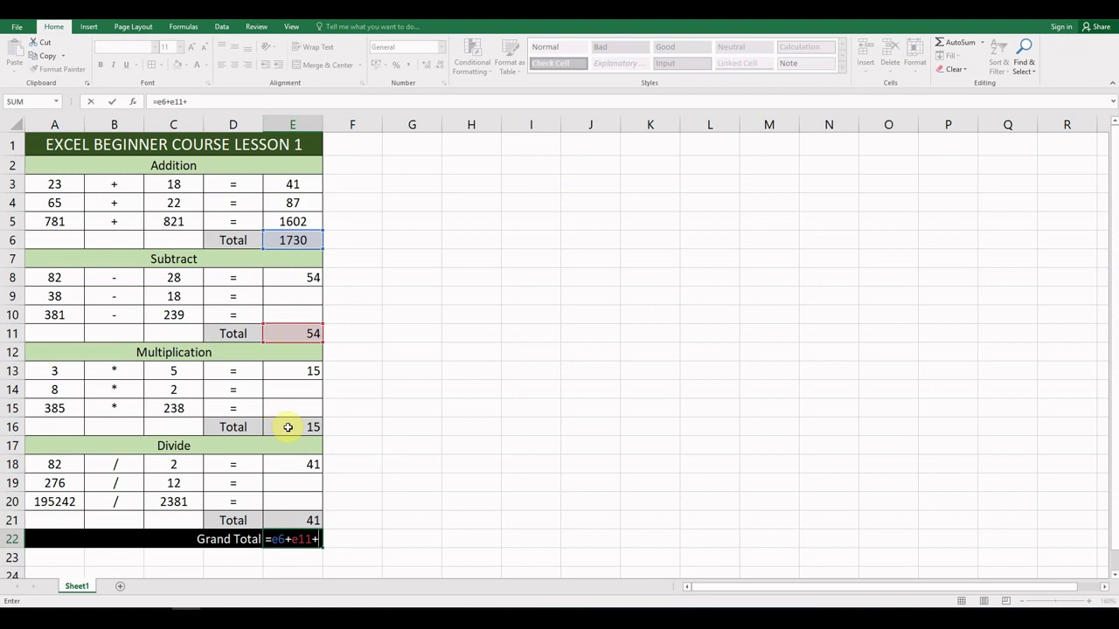
pyautogui.write('e16')
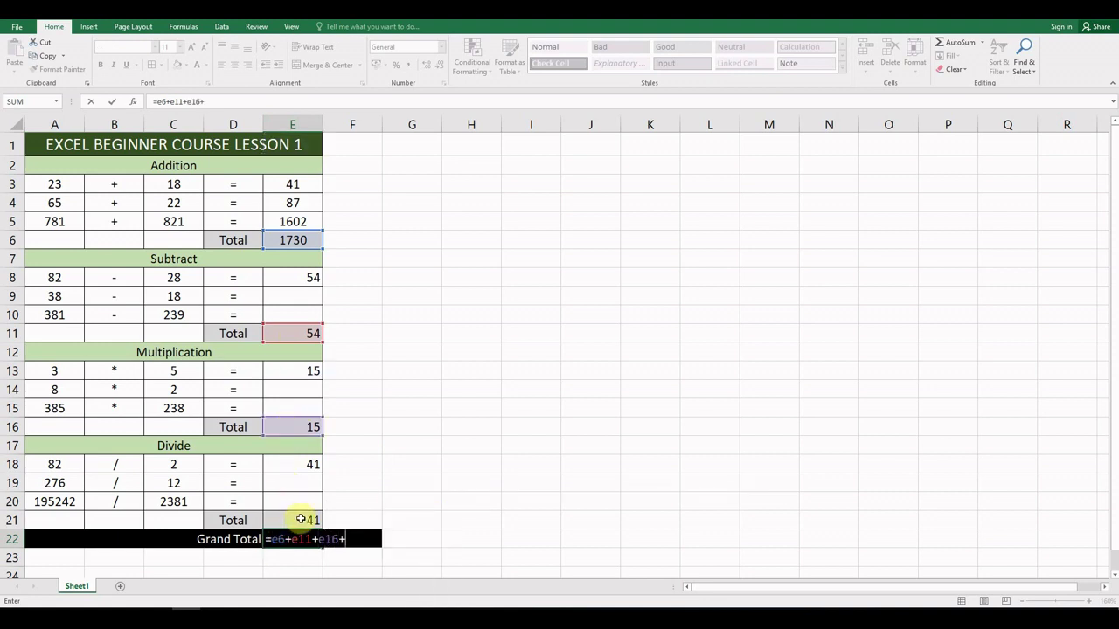
pyautogui.write('+e21')
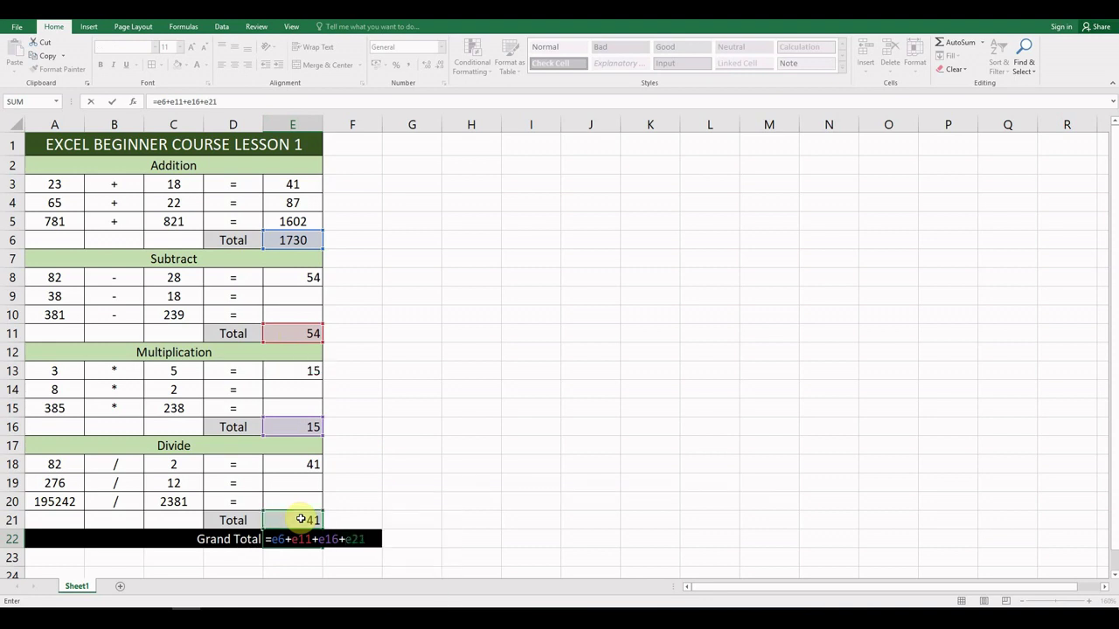
pyautogui.press('Return')
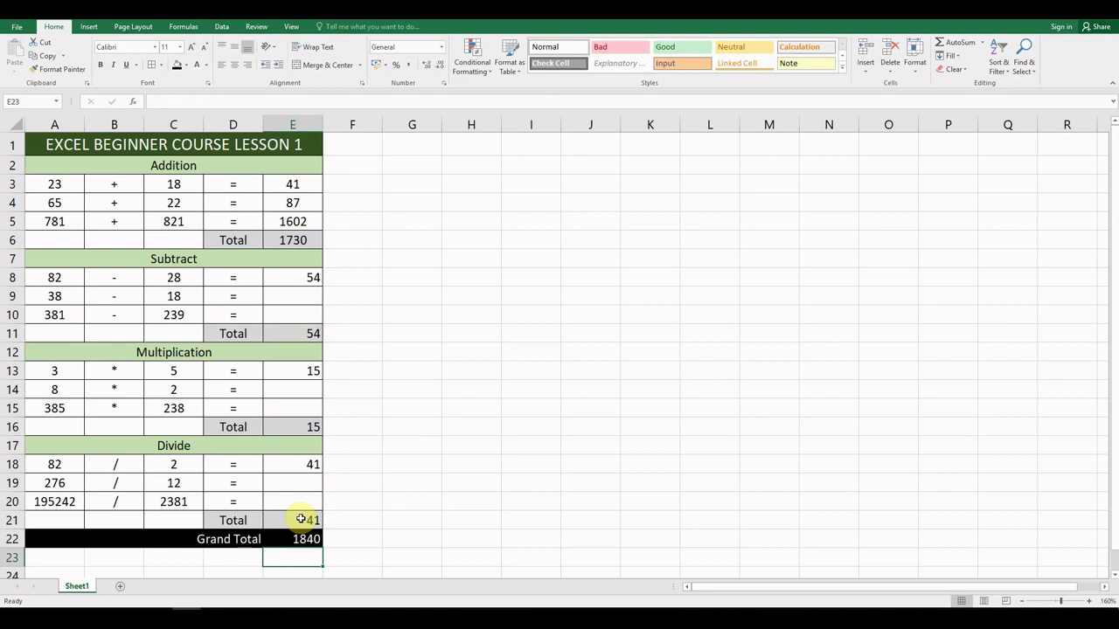
# Enter the random number formula =rand()*100 in cell H2
pyautogui.click(479, 168)
pyautogui.write('=')
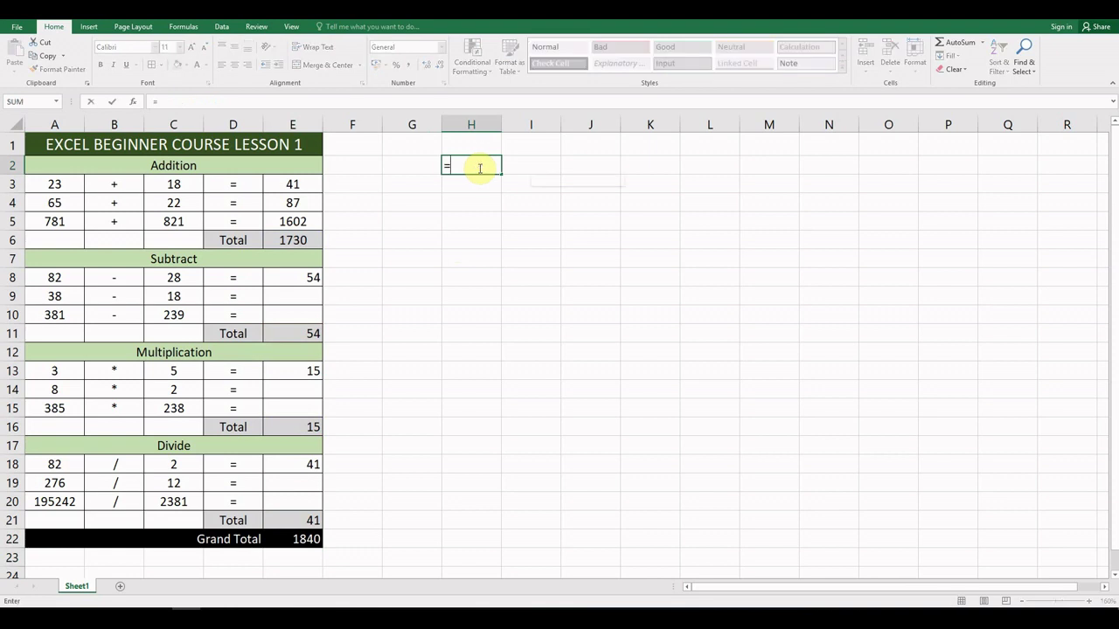
pyautogui.write('rand()*1')
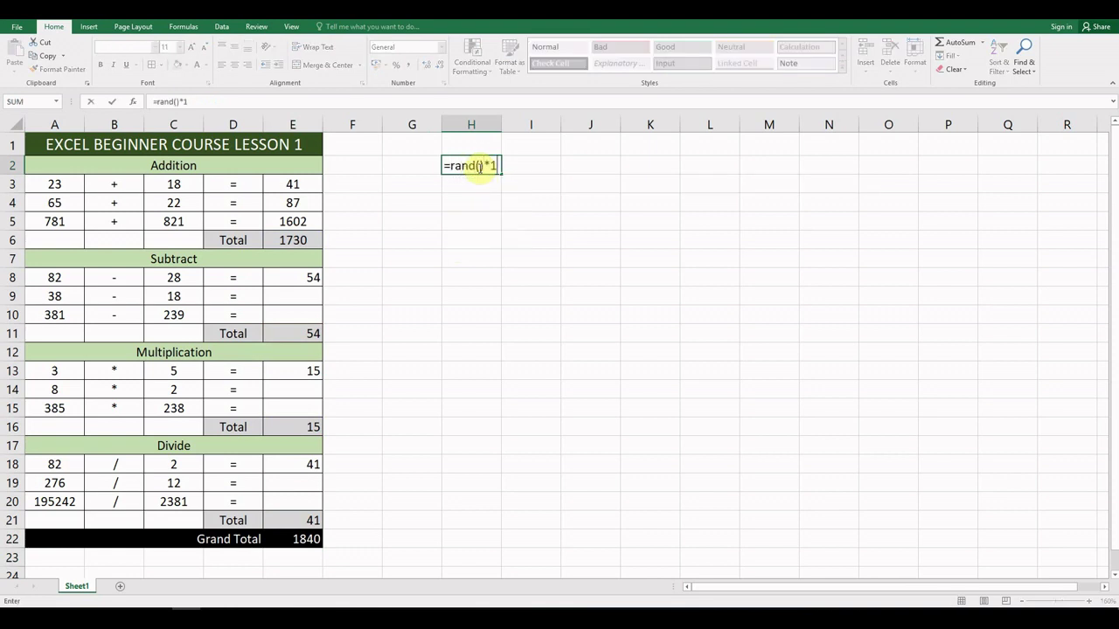
pyautogui.write('00')
pyautogui.press('Return')
# Copy the random number formula from H2 down through cell H21
pyautogui.click(479, 167)
pyautogui.hotkey('ctrl', 'c')
pyautogui.moveTo(479, 168); pyautogui.dragTo(478, 168)
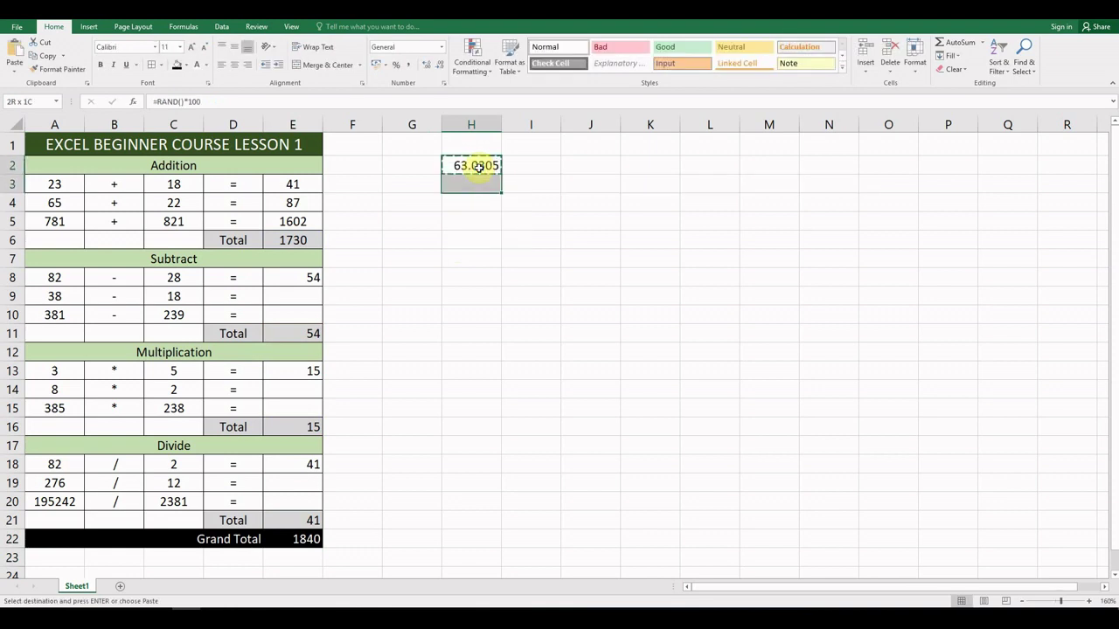
pyautogui.hotkey('shift', 'Down')
pyautogui.hotkey('shift', 'Down')
pyautogui.hotkey('shift', 'Down')
pyautogui.hotkey('shift', 'Down')
pyautogui.hotkey('shift', 'Down')
pyautogui.hotkey('shift', 'Down')
pyautogui.hotkey('shift', 'Down')
pyautogui.hotkey('shift', 'Down')
pyautogui.hotkey('shift', 'Down')
pyautogui.hotkey('shift', 'Down')
pyautogui.hotkey('shift', 'Down')
pyautogui.hotkey('shift', 'Down')
pyautogui.hotkey('shift', 'Down')
pyautogui.hotkey('shift', 'Down')
pyautogui.hotkey('shift', 'Down')
pyautogui.hotkey('shift', 'Down')
pyautogui.hotkey('shift', 'Down')
pyautogui.hotkey('shift', 'Down')
pyautogui.hotkey('ctrl', 'v')
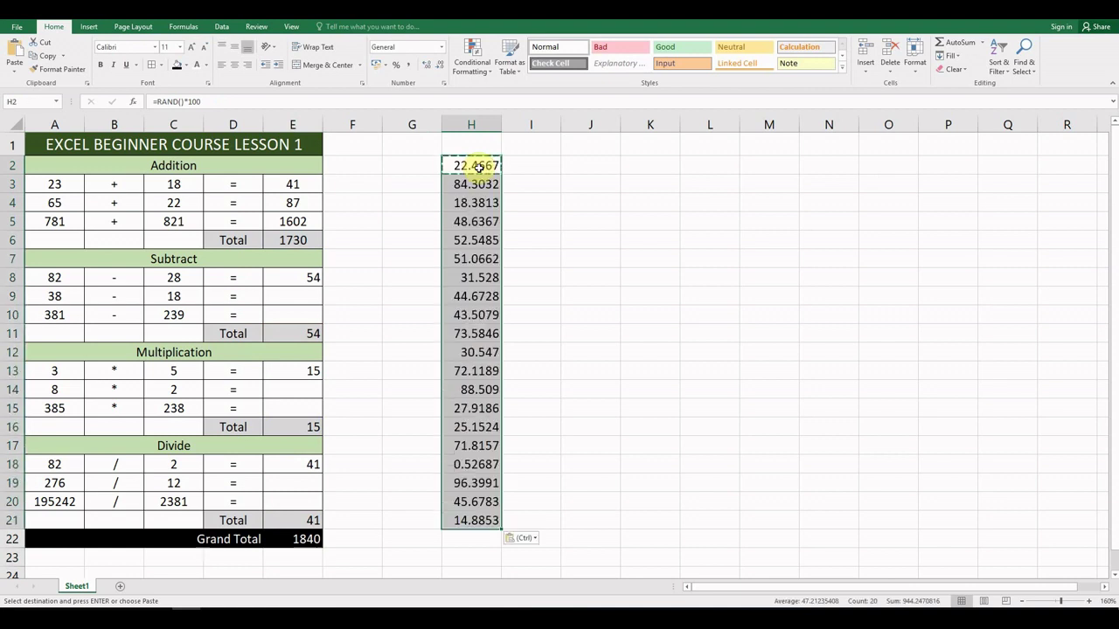
# Format the random numbers in H2:H21 to show no decimal places
pyautogui.click(438, 65)
pyautogui.click(438, 65)
pyautogui.click(438, 66)
pyautogui.click(438, 66)
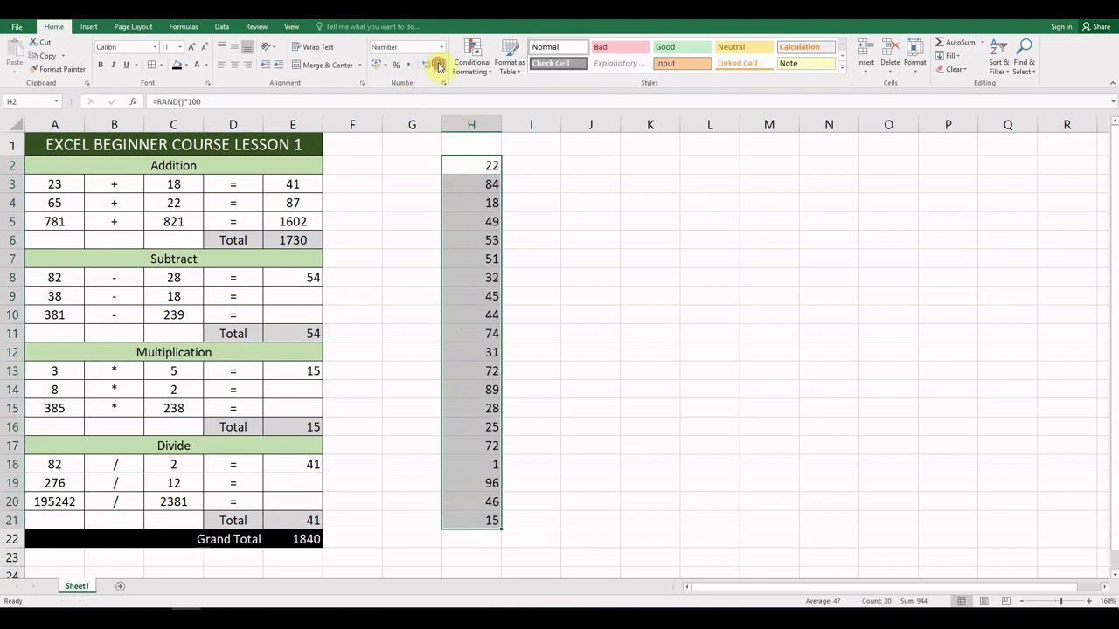
# Replace the random number formulas in H2:H21 with their values by copying and pasting values in place
pyautogui.hotkey('ctrl', 'c')
pyautogui.rightClick(483, 172)
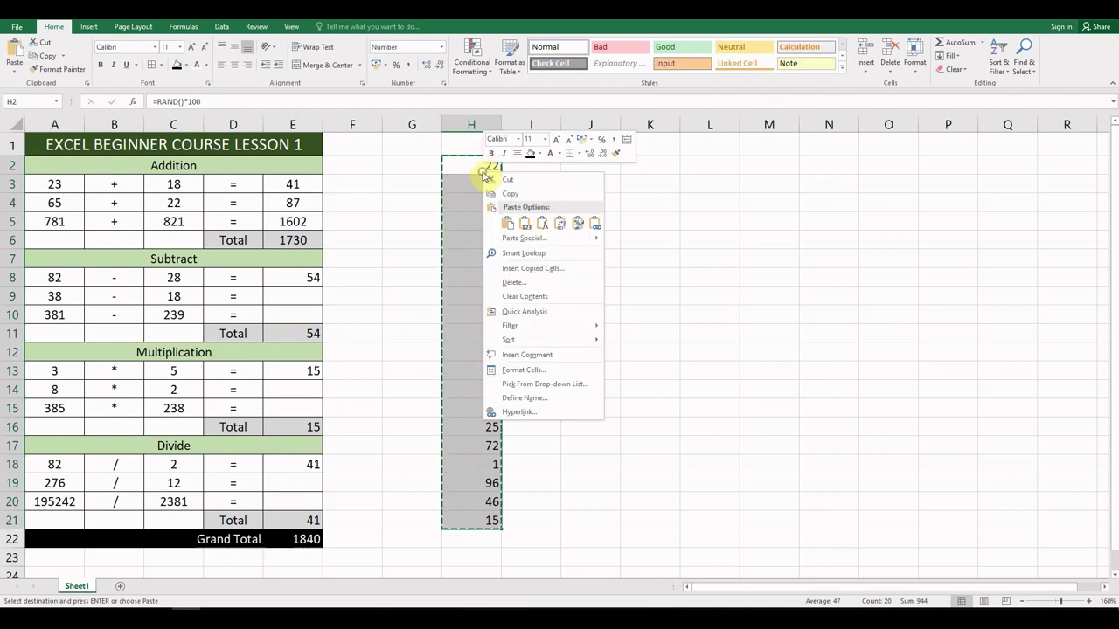
pyautogui.click(523, 223)
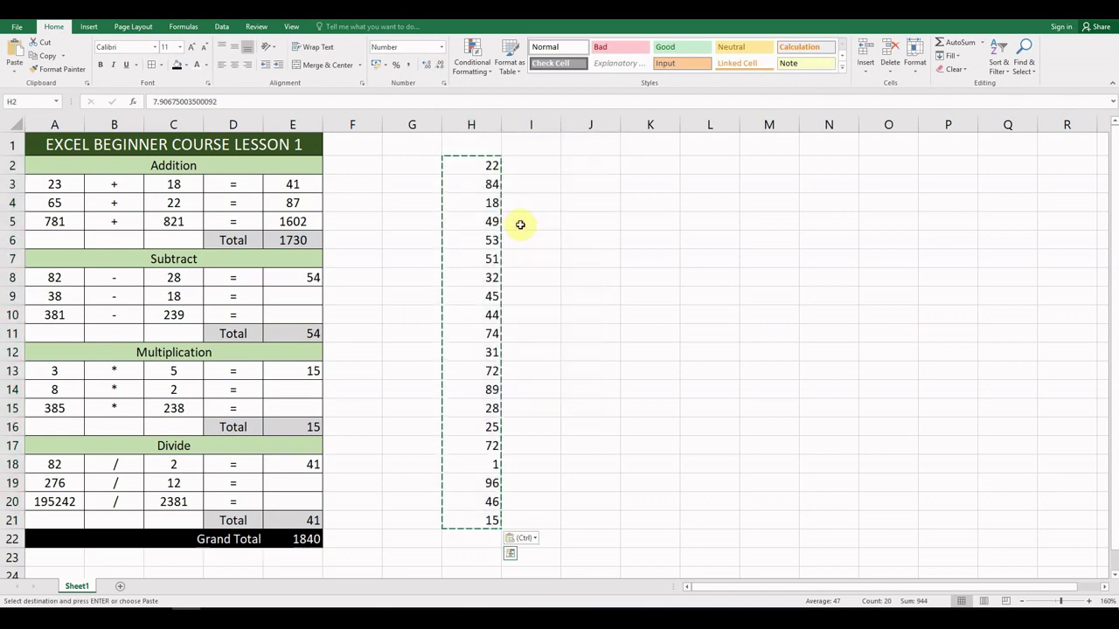
pyautogui.click(552, 296)
pyautogui.press('Escape')
pyautogui.click(488, 539)
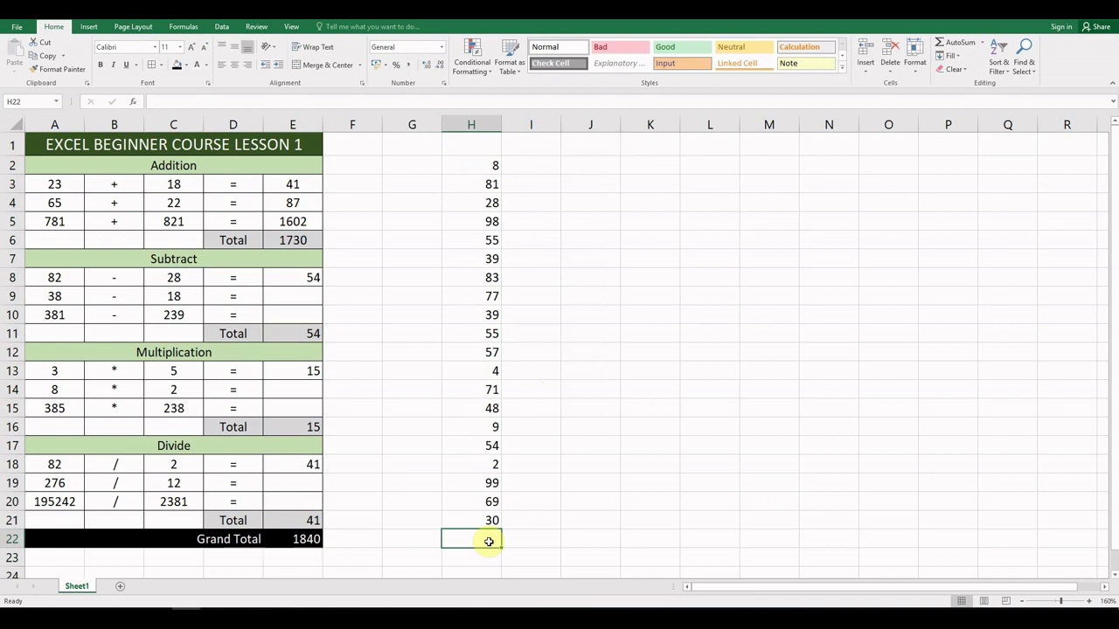
pyautogui.write('=')
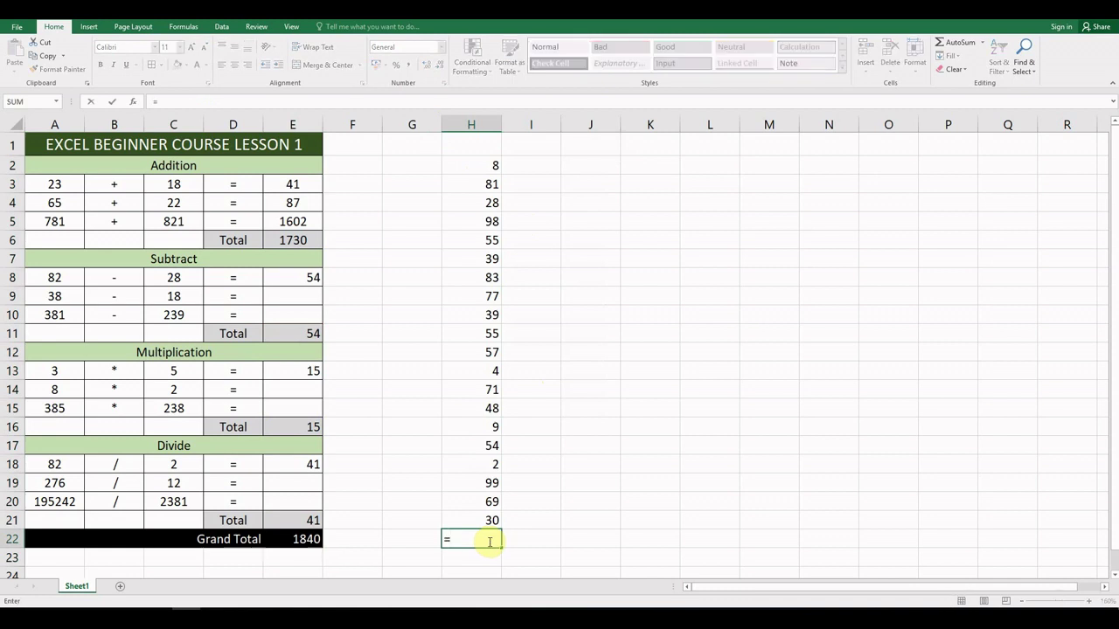
pyautogui.click(475, 165)
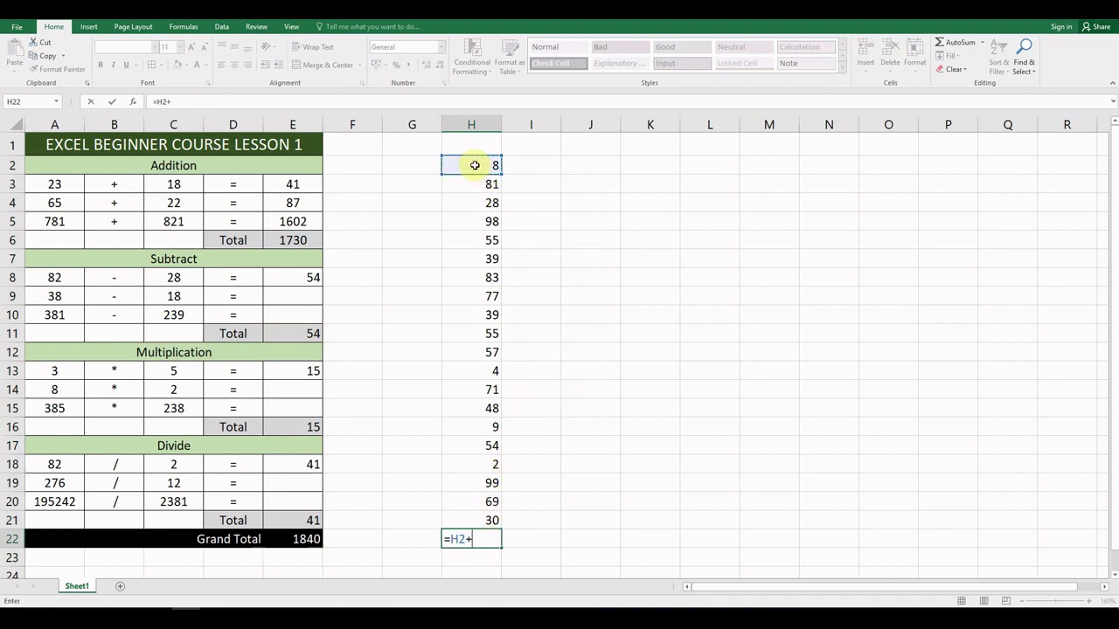
pyautogui.write('+')
pyautogui.click(484, 186)
pyautogui.write('+')
pyautogui.click(487, 206)
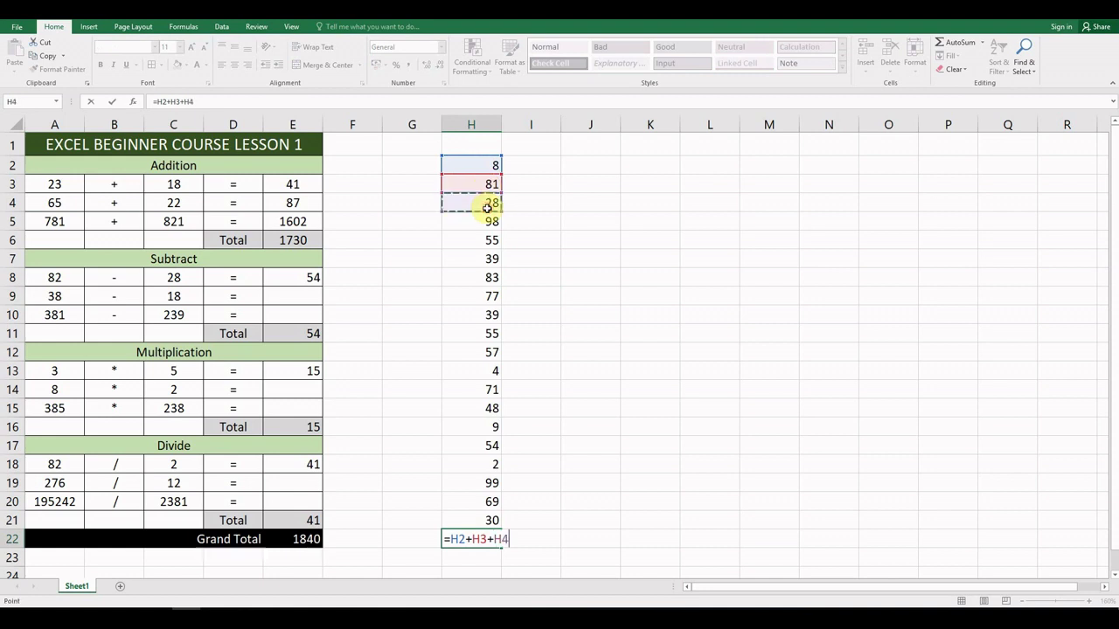
pyautogui.write('+')
pyautogui.click(483, 221)
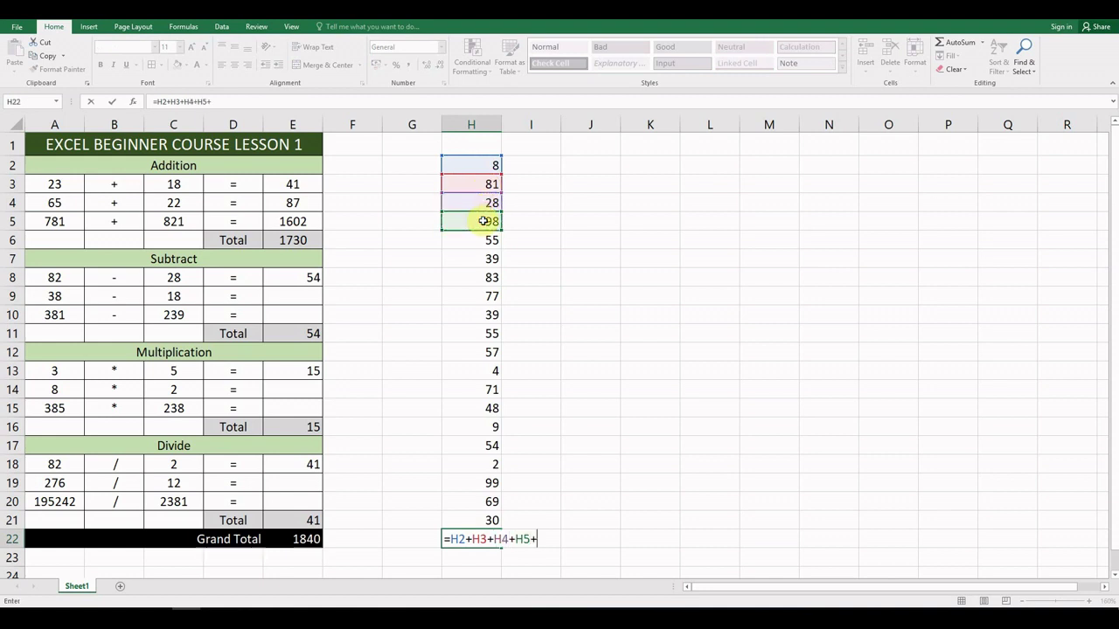
pyautogui.write('+')
pyautogui.click(475, 241)
pyautogui.write('+')
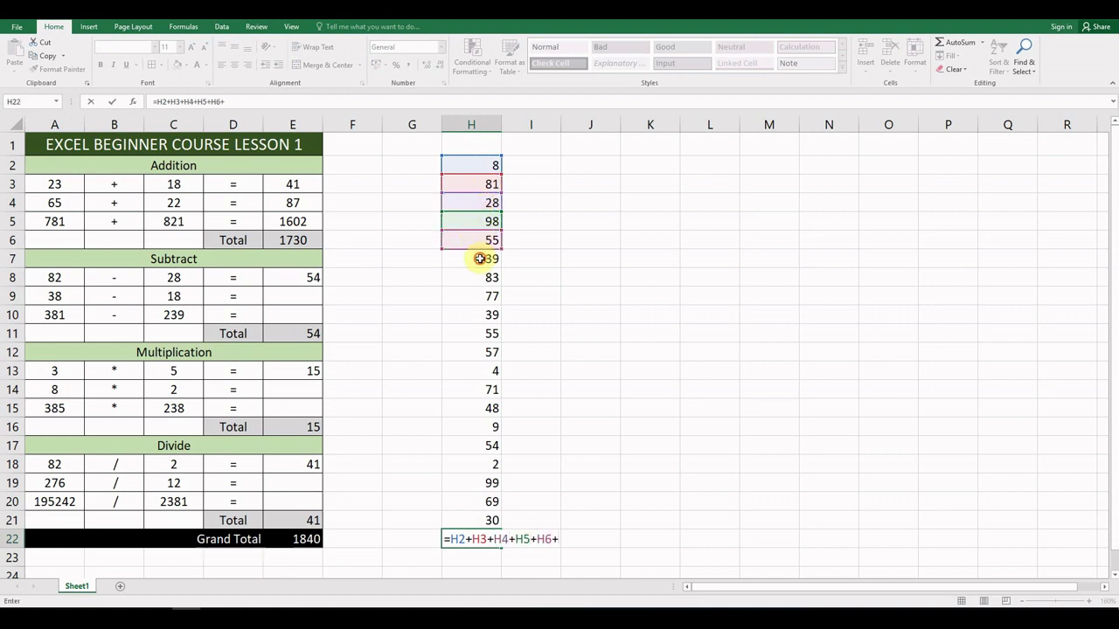
pyautogui.click(480, 259)
pyautogui.write('+')
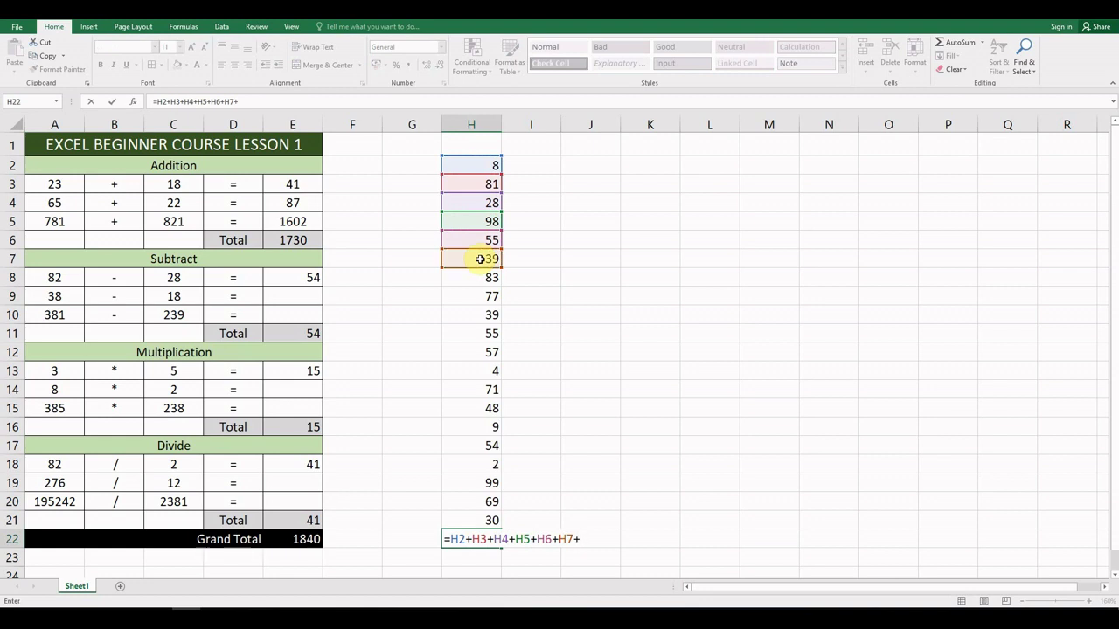
pyautogui.press('Escape')
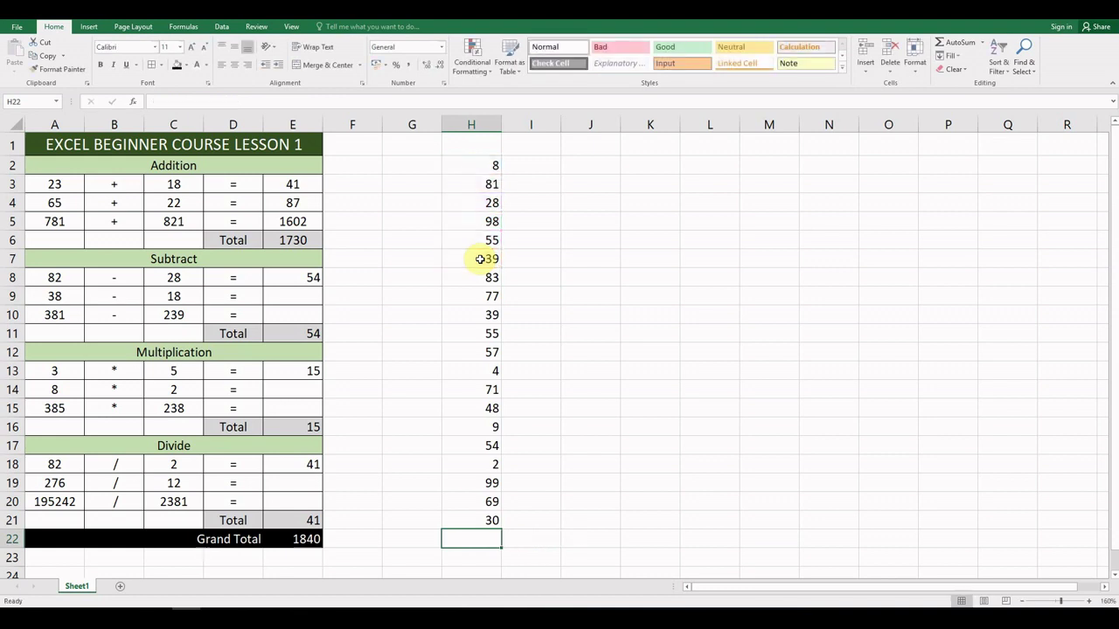
# Enter the formula =sum(H2:H21) in cell H22 and make that total bold
pyautogui.write('=sum(')
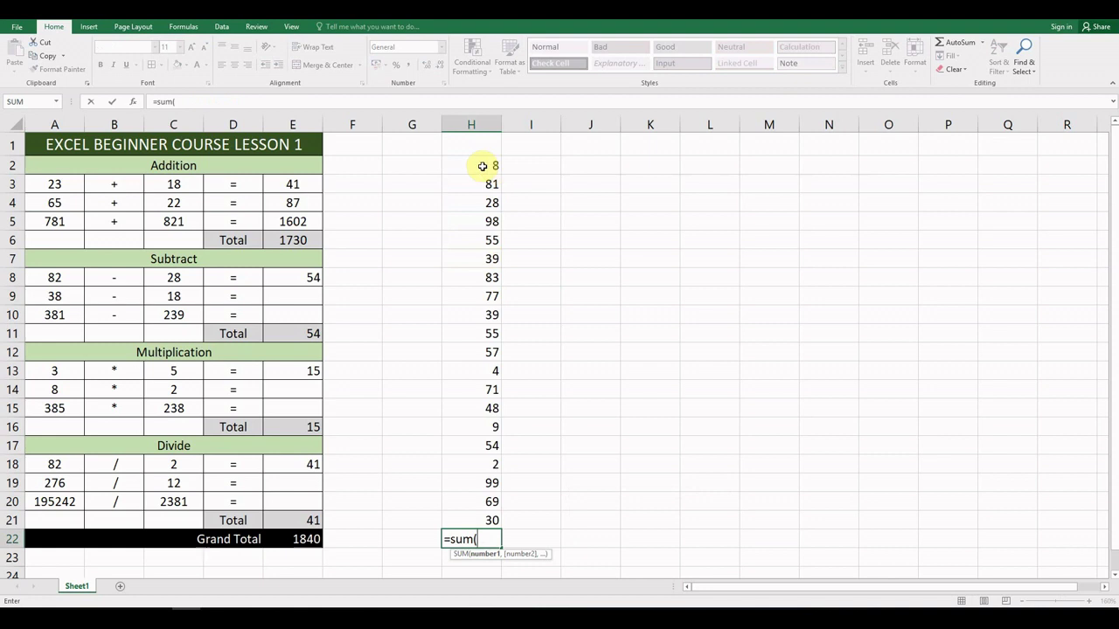
pyautogui.moveTo(482, 165); pyautogui.dragTo(519, 530)
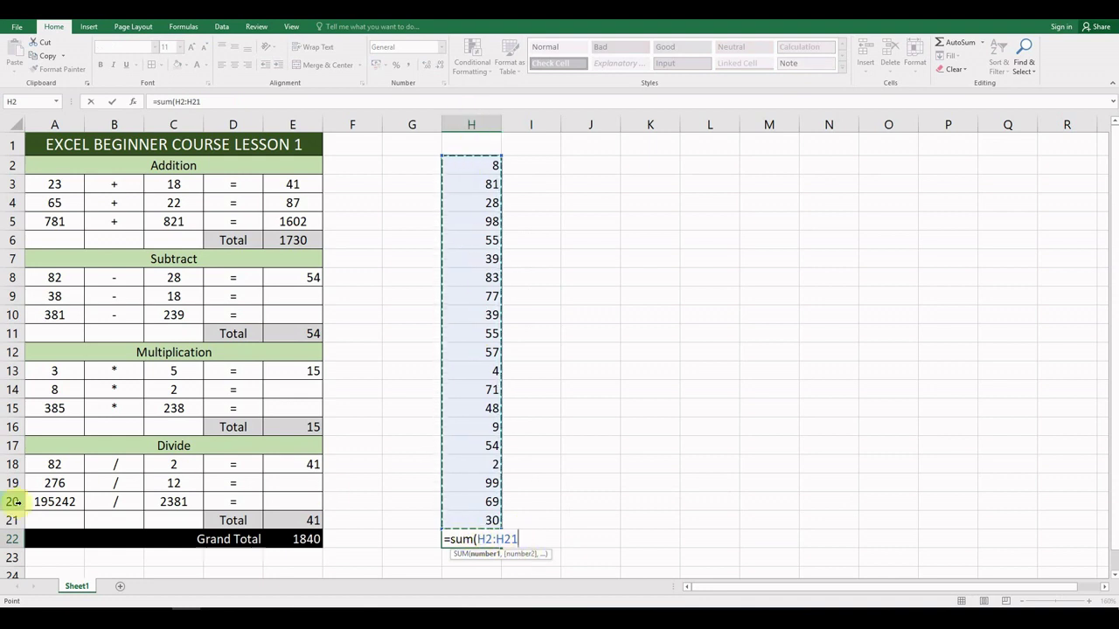
pyautogui.press('BackSpace')
pyautogui.write('0')
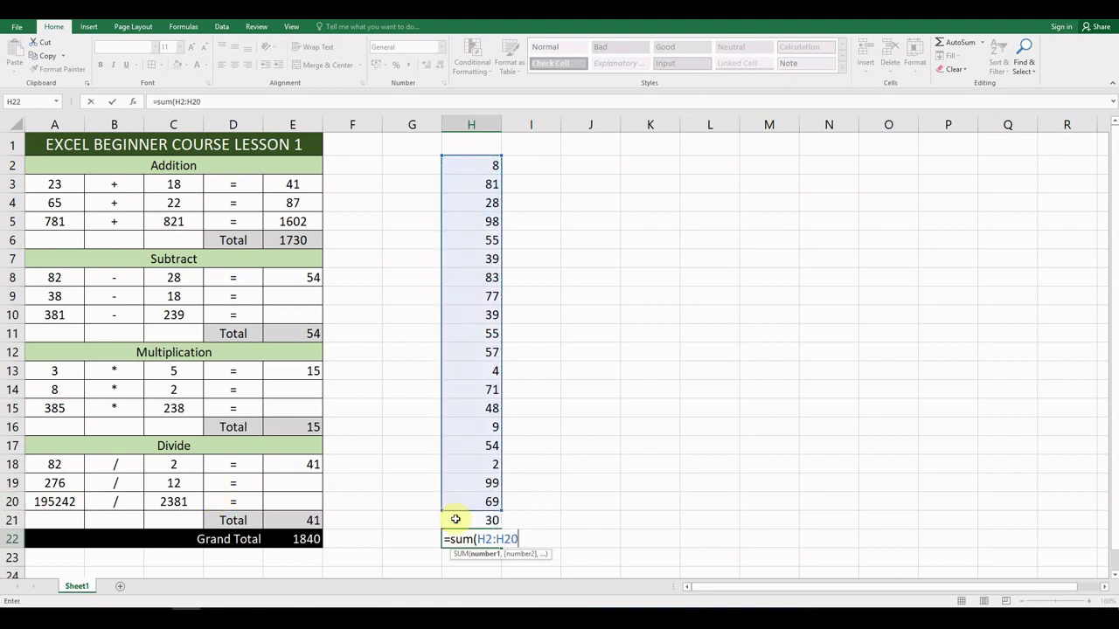
pyautogui.press('BackSpace')
pyautogui.write('1')
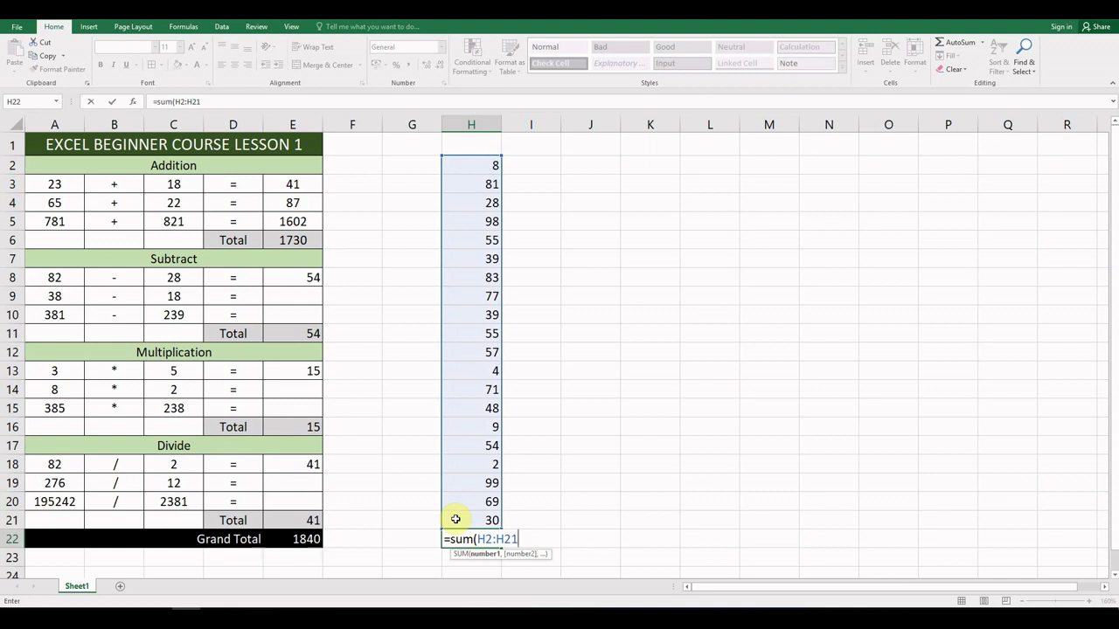
pyautogui.press('BackSpace')
pyautogui.press('BackSpace')
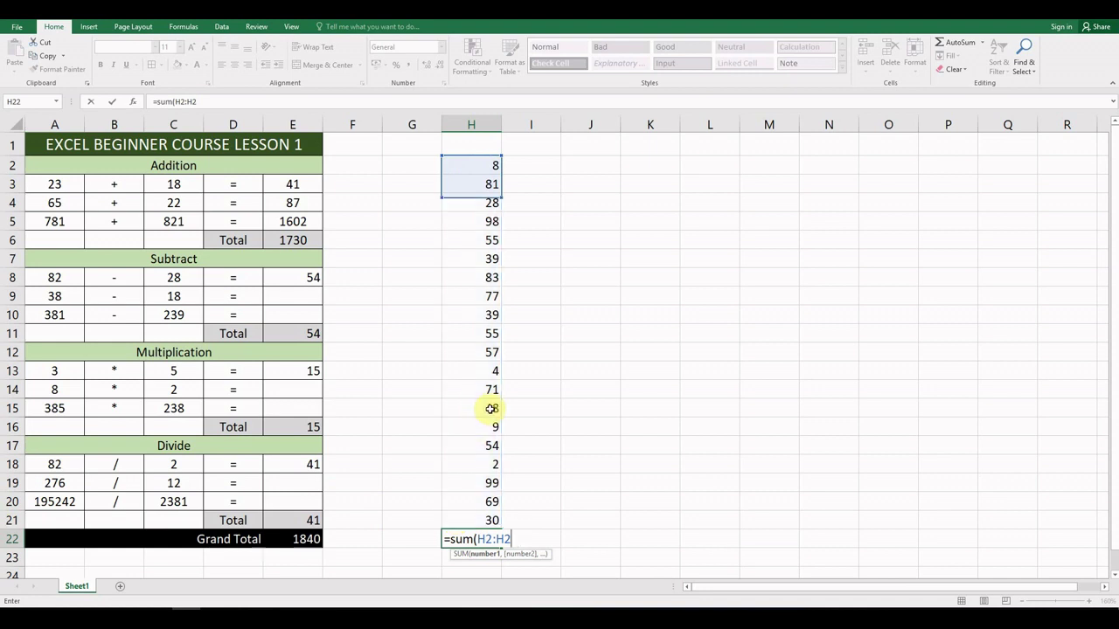
pyautogui.write('12')
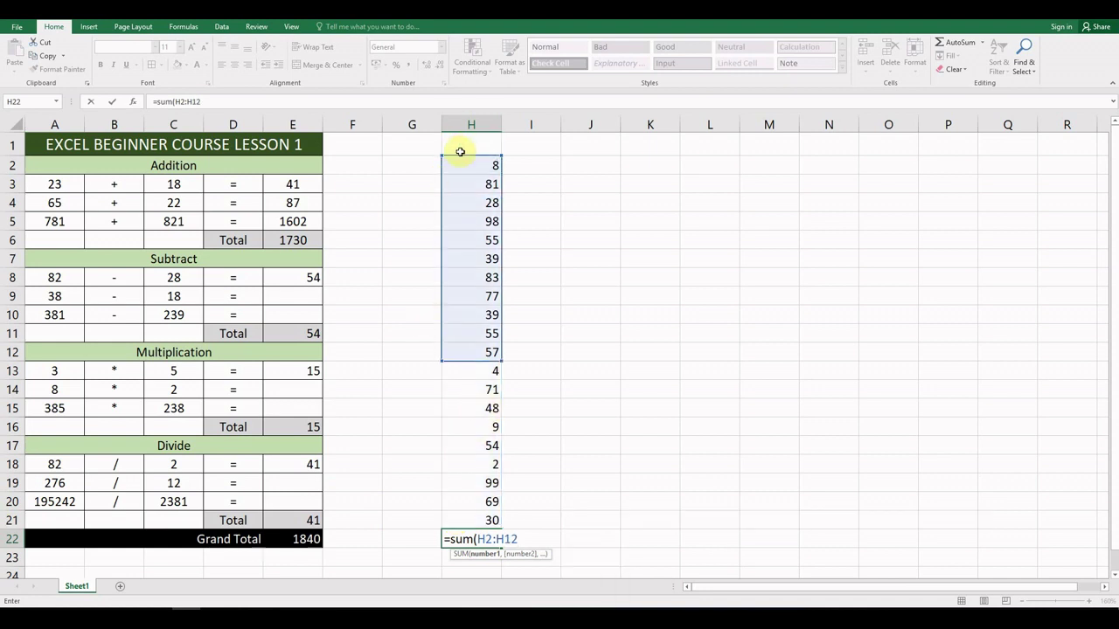
pyautogui.press('BackSpace')
pyautogui.press('BackSpace')
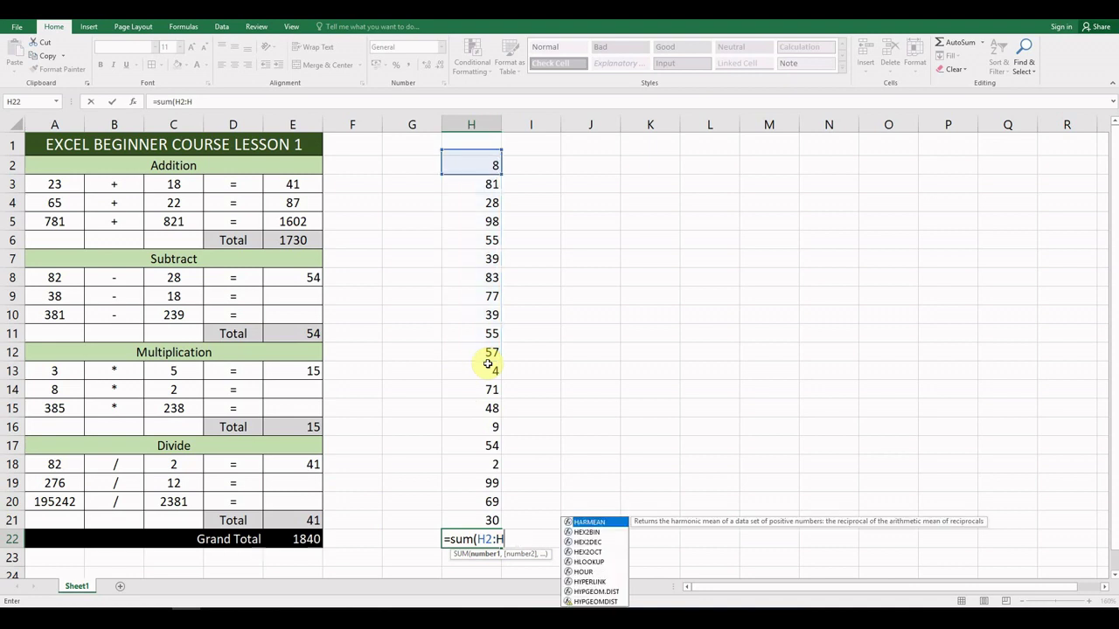
pyautogui.write('21')
pyautogui.press('Return')
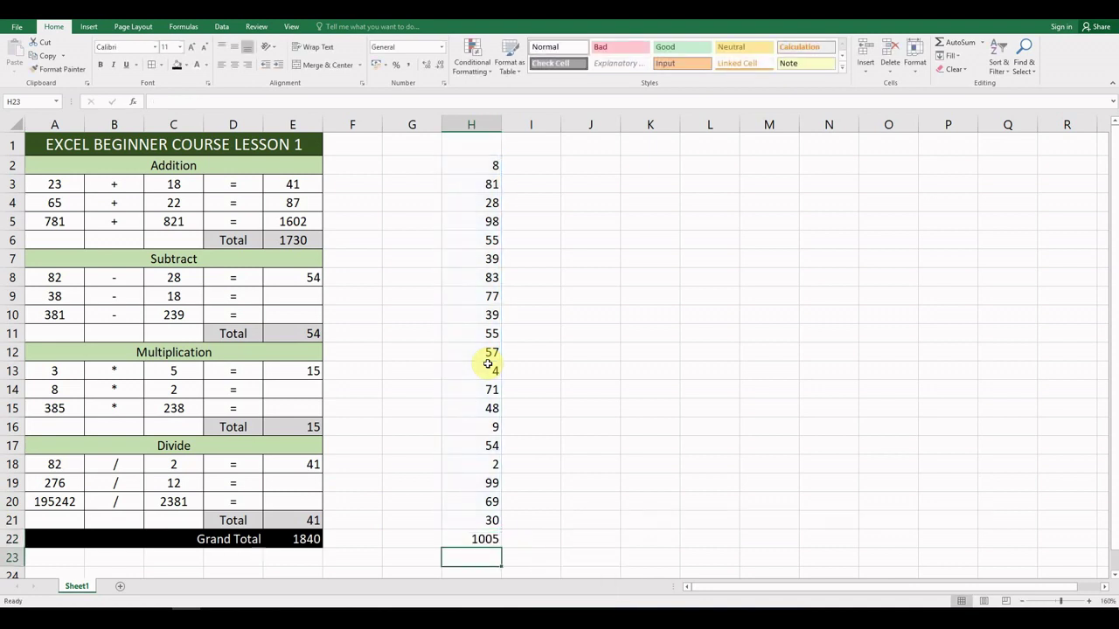
pyautogui.press('Up')
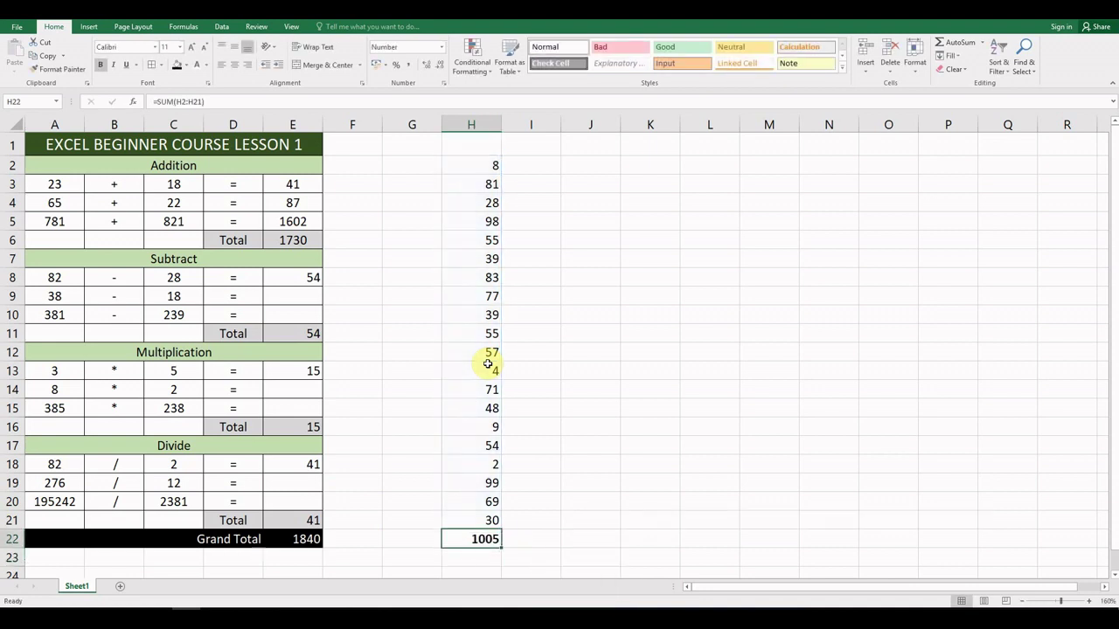
# Replace the number in cell H16 with 109
pyautogui.press('Up')
pyautogui.press('Up')
pyautogui.press('Up')
pyautogui.press('Up')
pyautogui.press('Up')
pyautogui.press('Up')
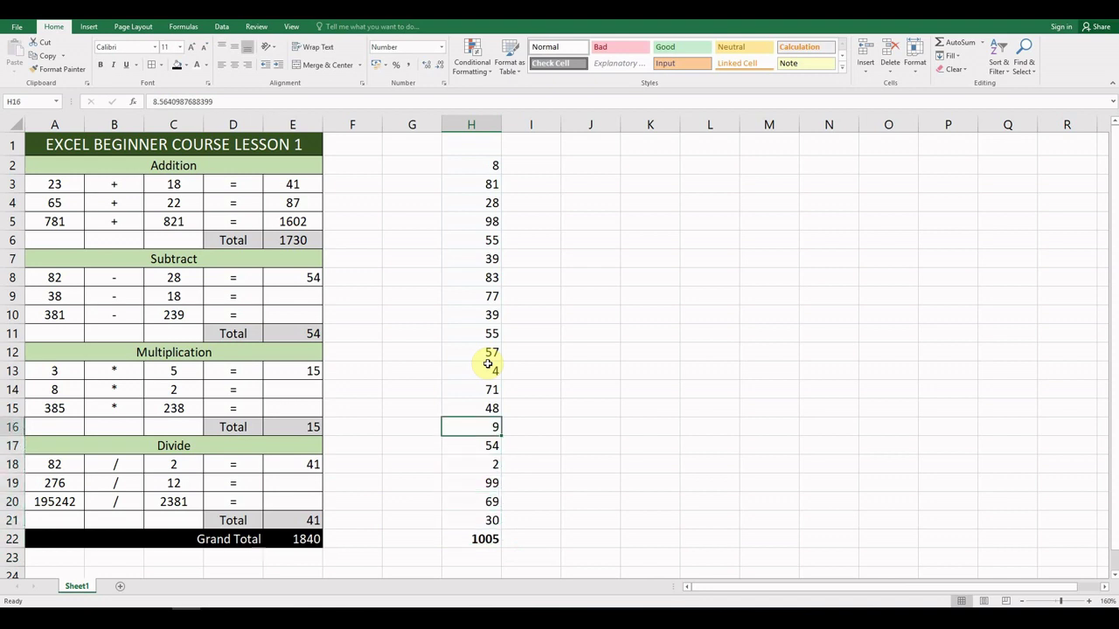
pyautogui.write('10')
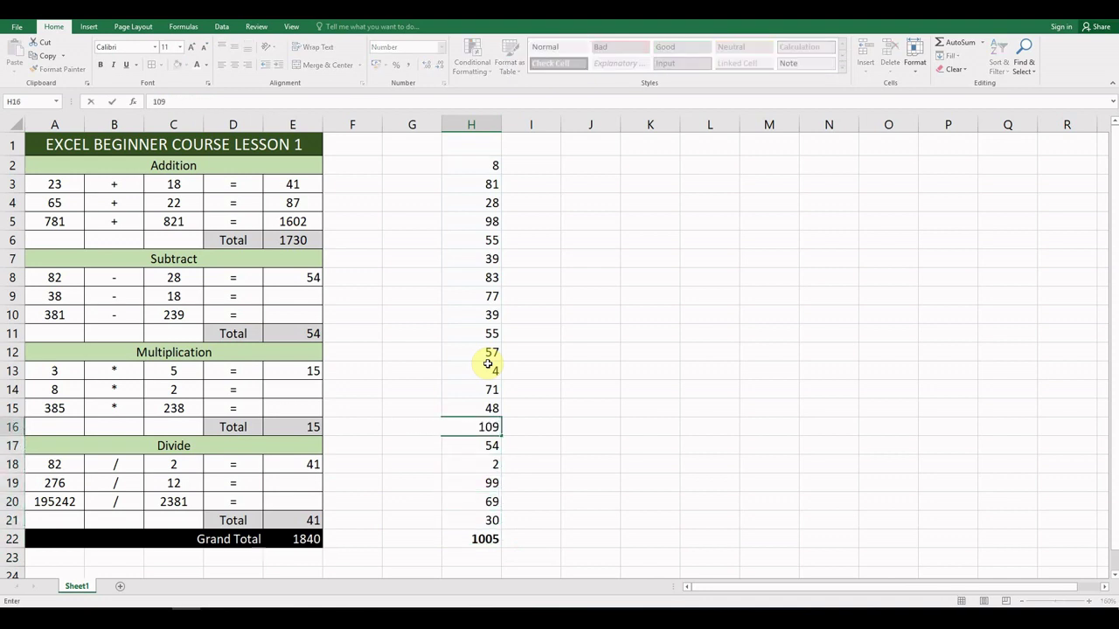
pyautogui.press('Return')
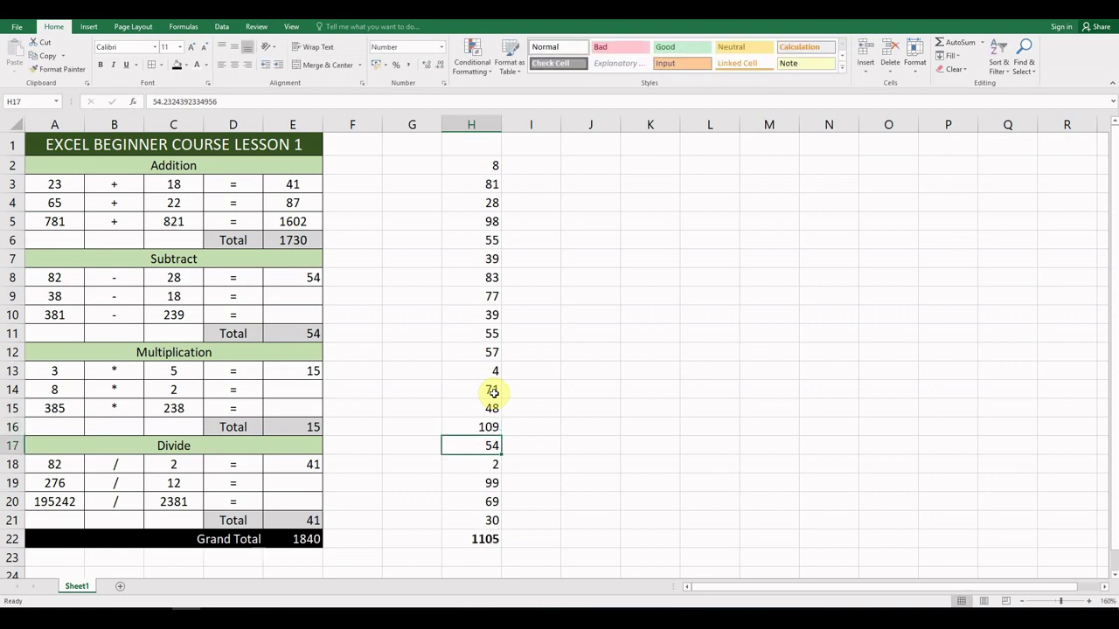
# Replace the number in cell H13 with 52
pyautogui.press('Up')
pyautogui.press('Up')
pyautogui.press('Up')
pyautogui.press('Up')
pyautogui.write('52')
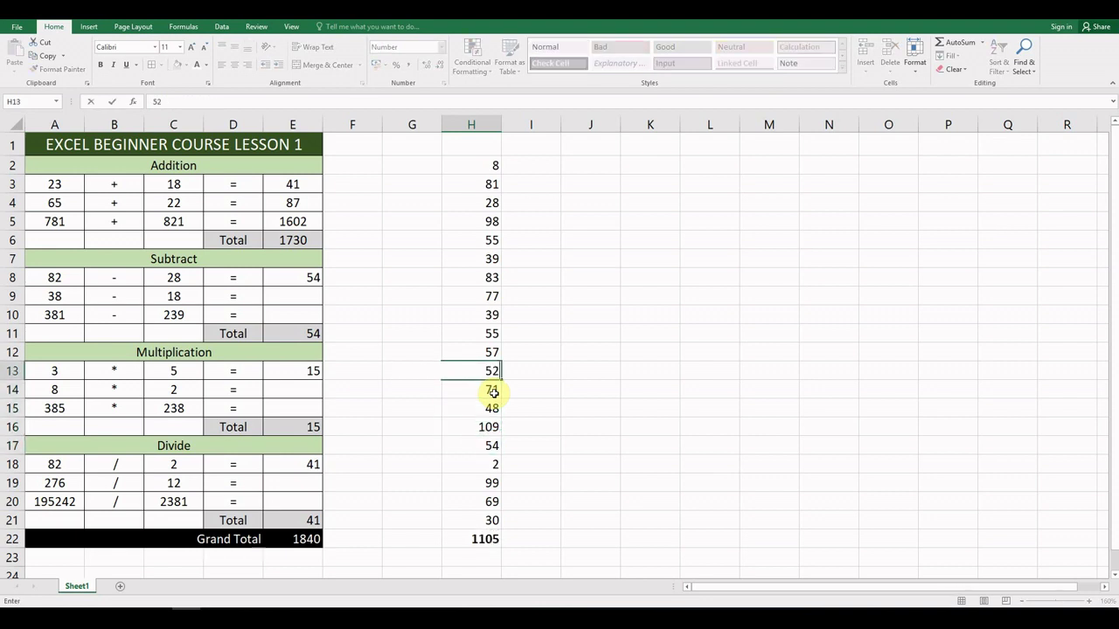
pyautogui.press('Return')
pyautogui.press('Down')
pyautogui.press('Down')
pyautogui.press('Down')
pyautogui.press('Down')
pyautogui.press('Down')
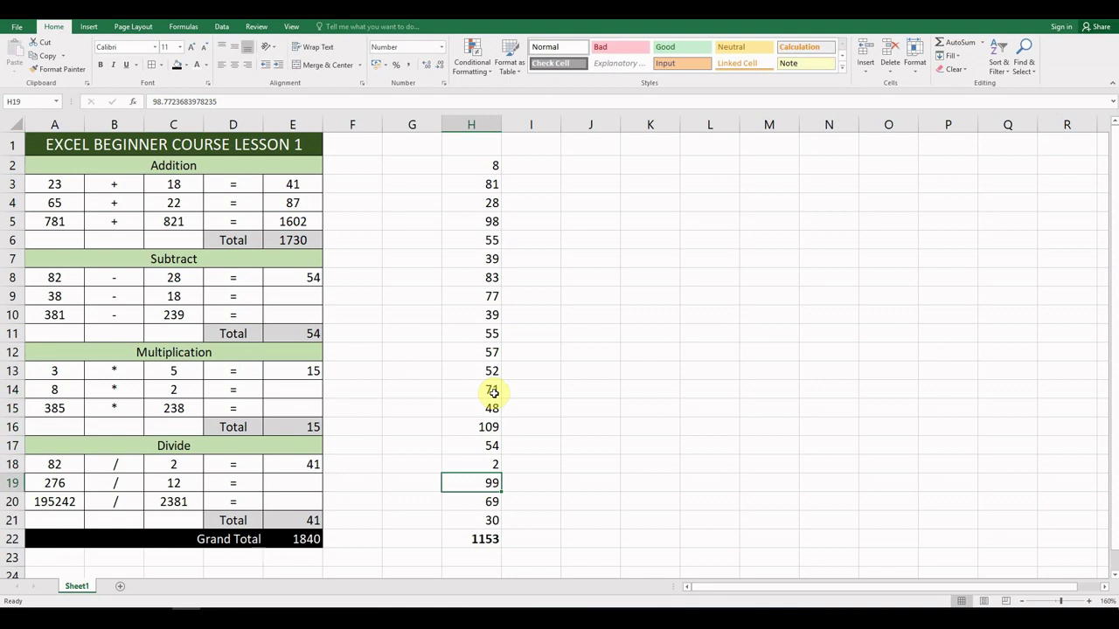
# Clear the random numbers and their total by deleting the contents of the range H2:K22
pyautogui.moveTo(480, 165); pyautogui.dragTo(673, 543)
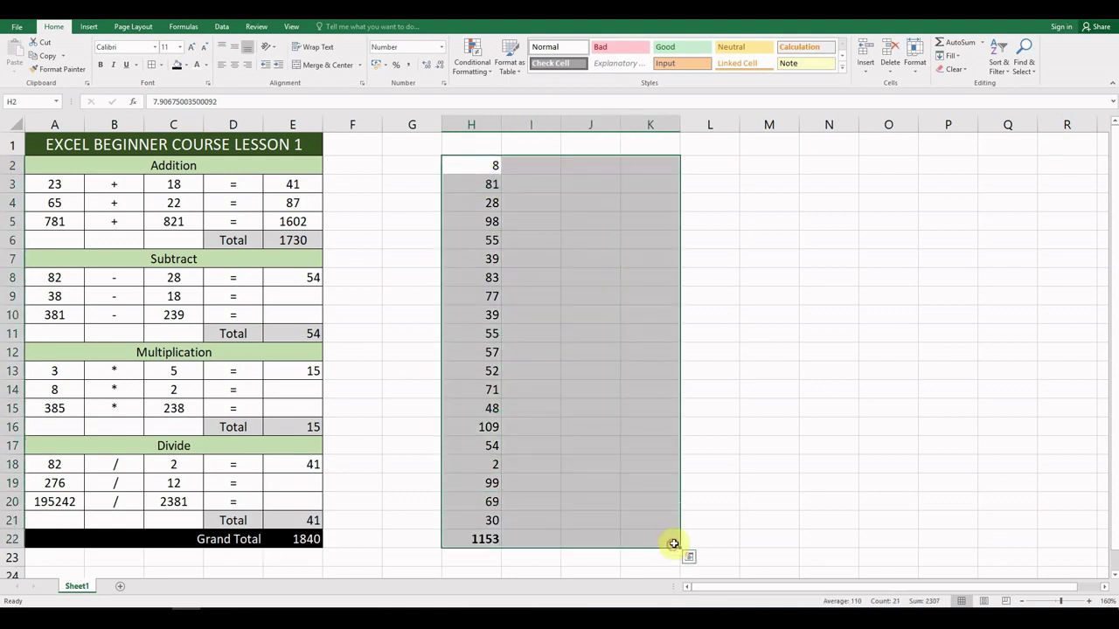
pyautogui.press('Delete')
pyautogui.click(459, 420)
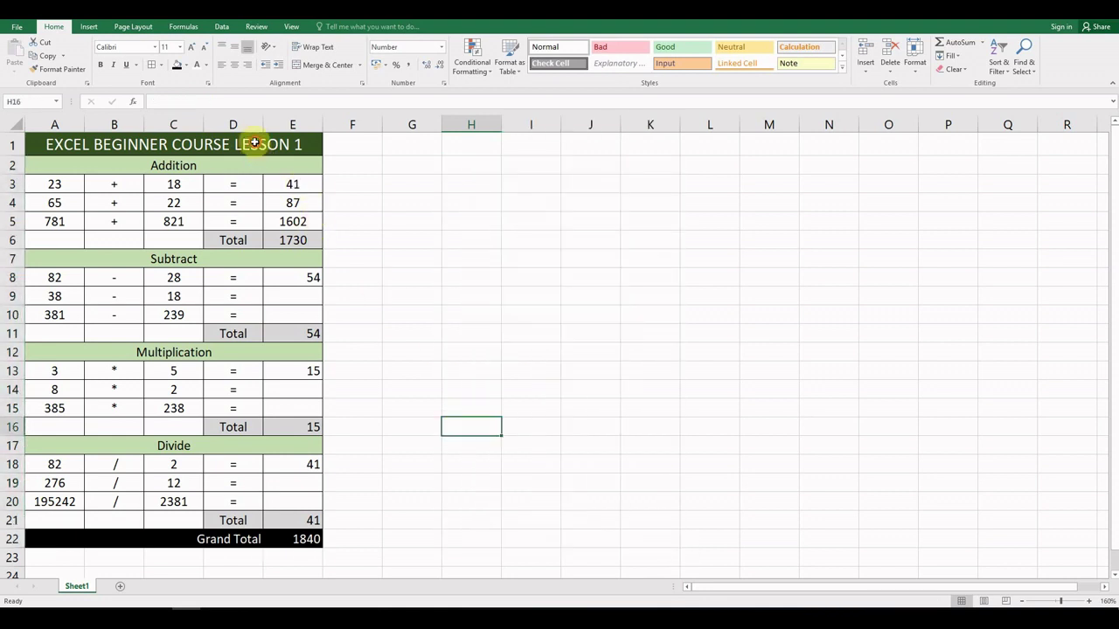
pyautogui.moveTo(253, 143); pyautogui.dragTo(260, 535)
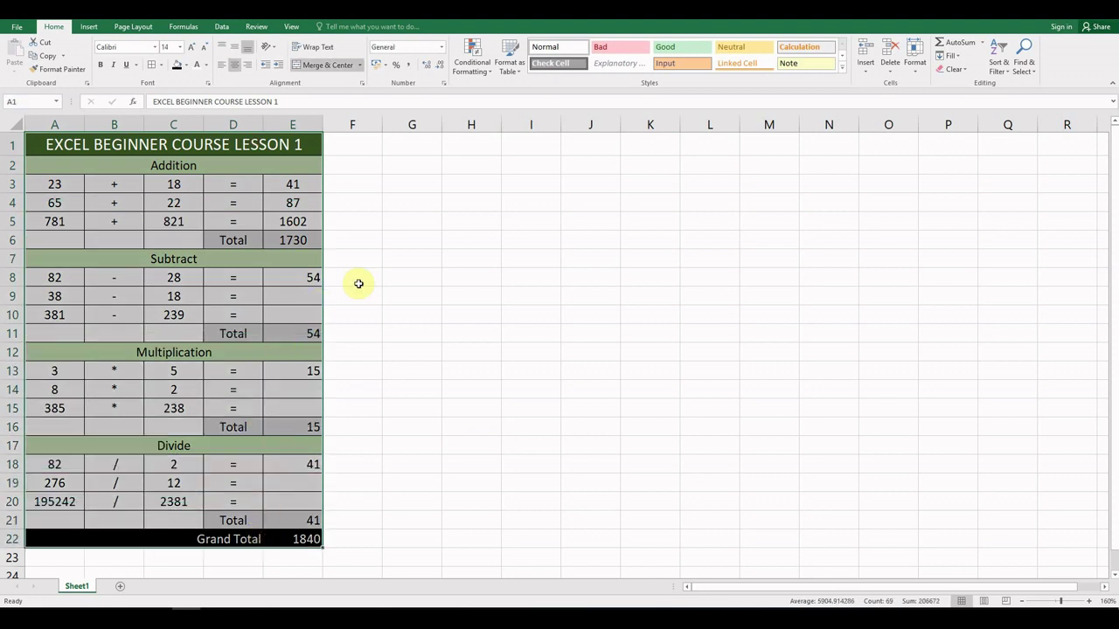
pyautogui.click(358, 283)
pyautogui.moveTo(300, 295); pyautogui.dragTo(301, 313)
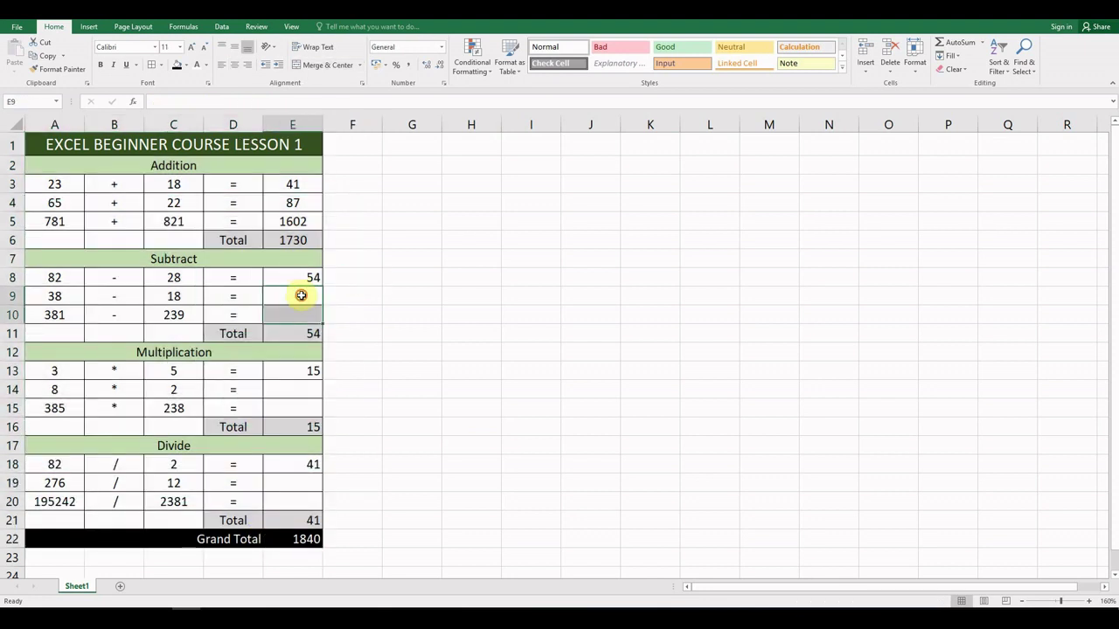
pyautogui.click(301, 296)
pyautogui.moveTo(295, 389); pyautogui.dragTo(295, 407)
pyautogui.moveTo(298, 480); pyautogui.dragTo(299, 497)
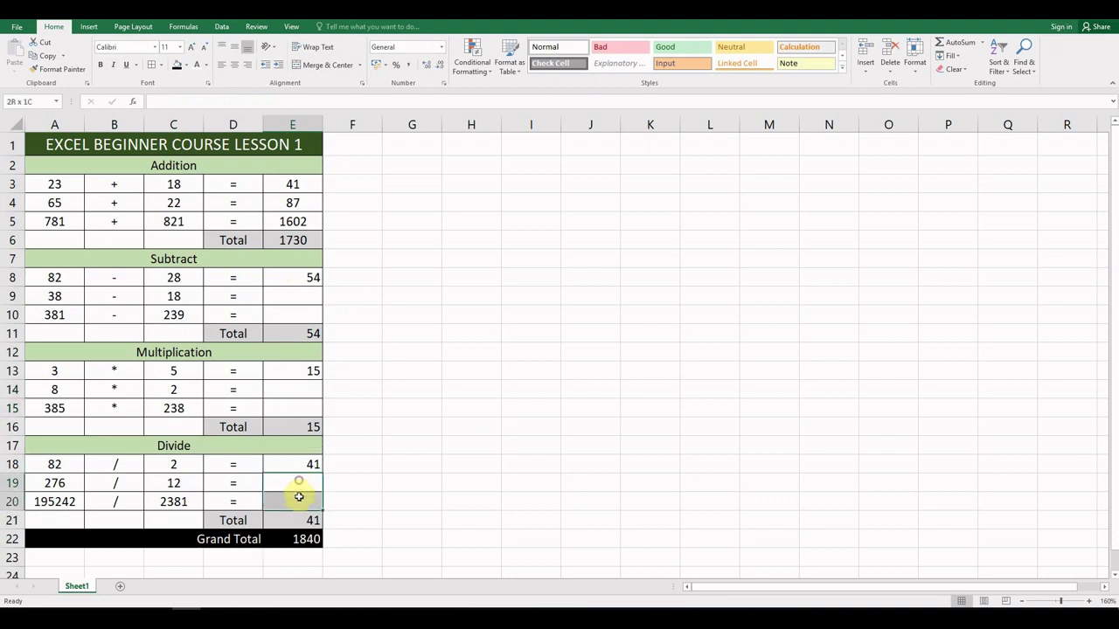
pyautogui.click(396, 393)
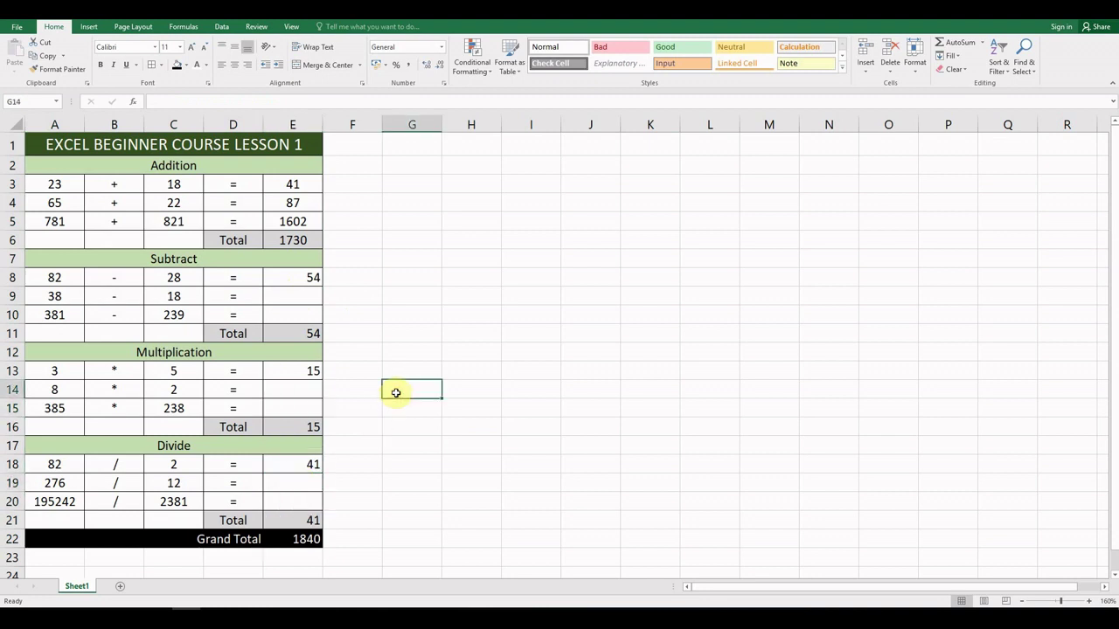